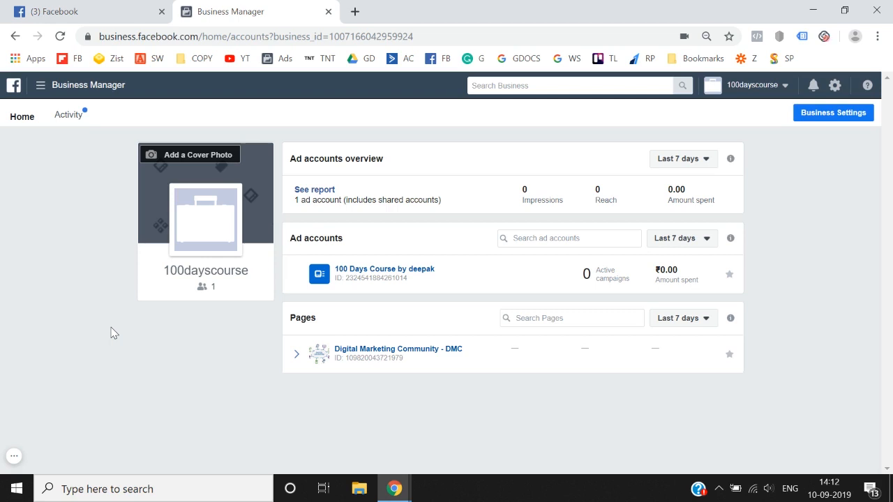
# - Open the WordPress admin login page at thinknthriveagency.com/wp-admin in a new browser tab
pyautogui.click(355, 12)
pyautogui.write('thinknthrive.in')
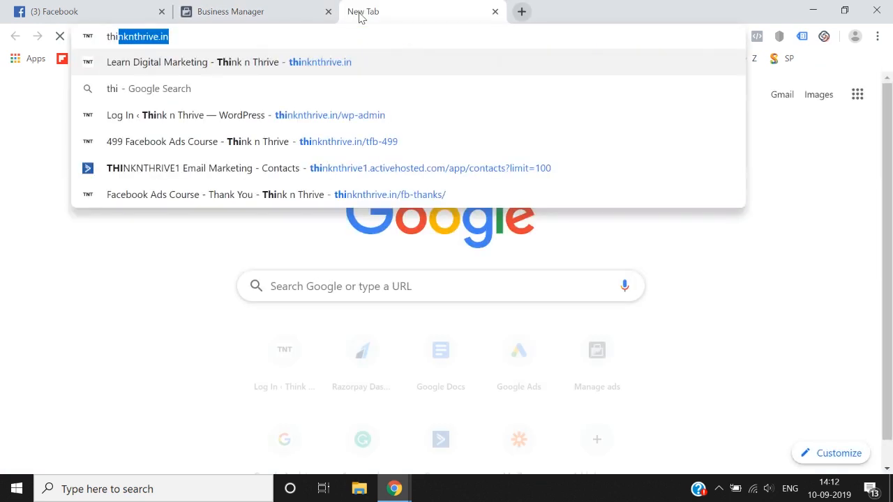
pyautogui.press('BackSpace')
pyautogui.press('BackSpace')
pyautogui.press('BackSpace')
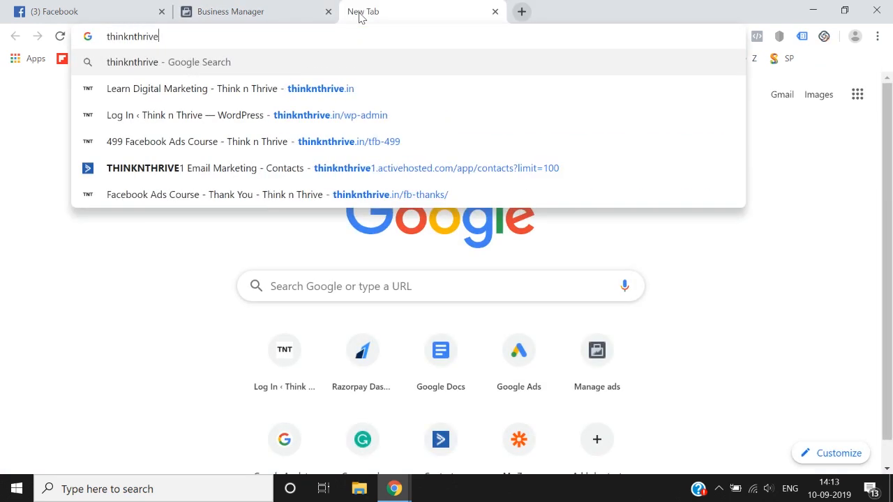
pyautogui.write('agency.com')
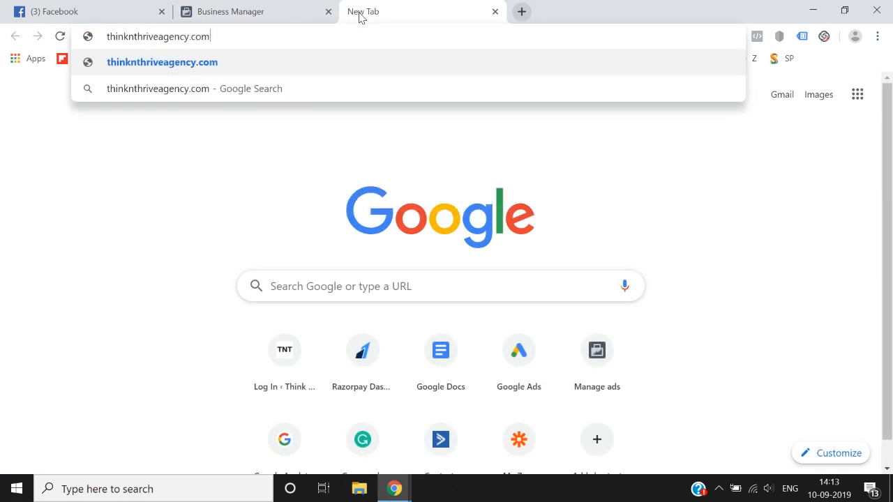
pyautogui.write('/wp-admin')
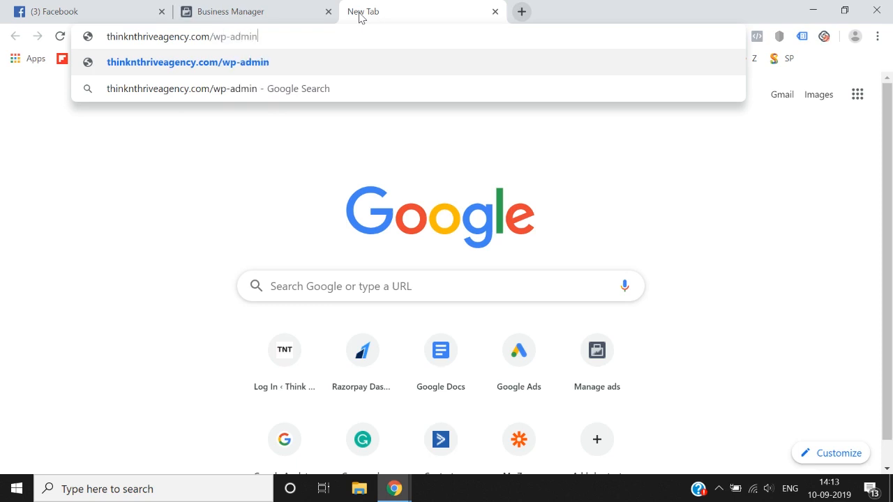
pyautogui.press('Return')
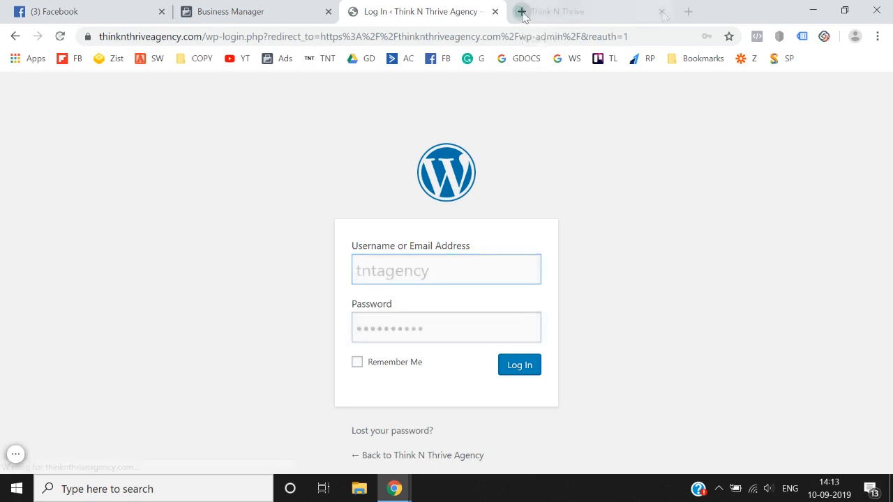
# - Close the extra Think N Thrive tab and decline saving the WordPress login password in the browser
pyautogui.click(525, 17)
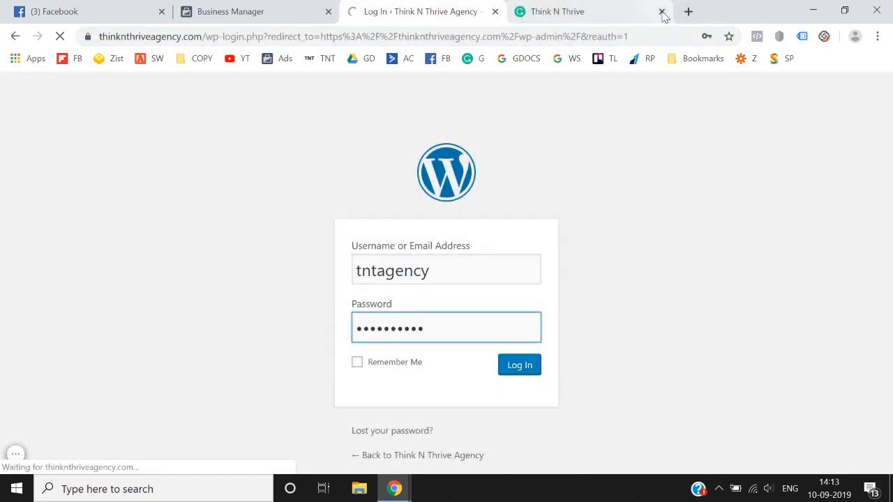
pyautogui.click(662, 12)
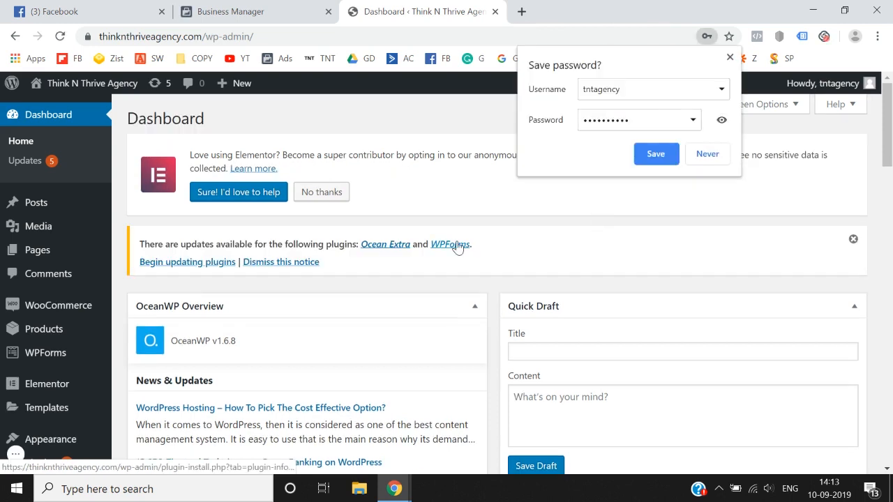
pyautogui.click(725, 154)
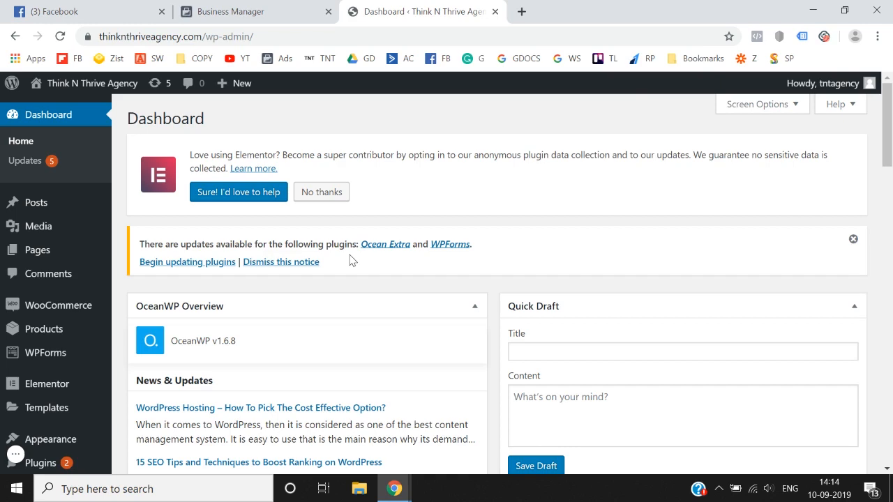
# - Open the Theme Editor from the WordPress dashboard
pyautogui.scroll(-1, 62, 303)
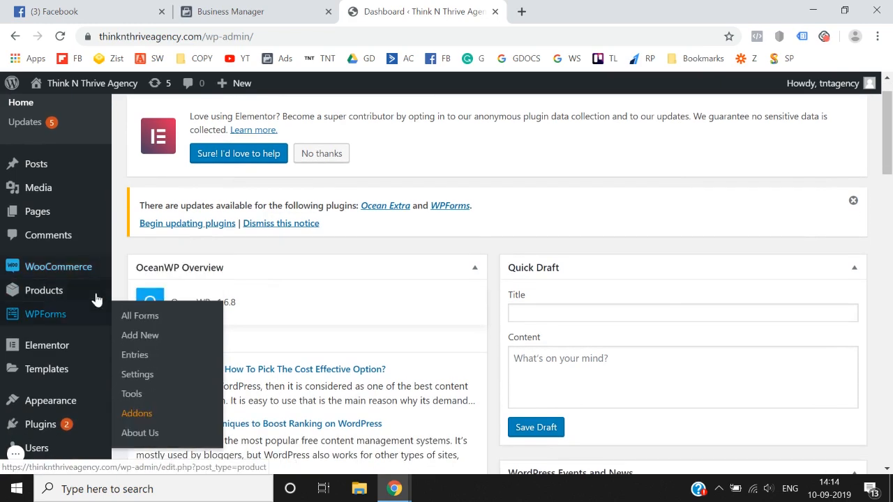
pyautogui.moveTo(108, 301)
pyautogui.scroll(-1, 78, 279)
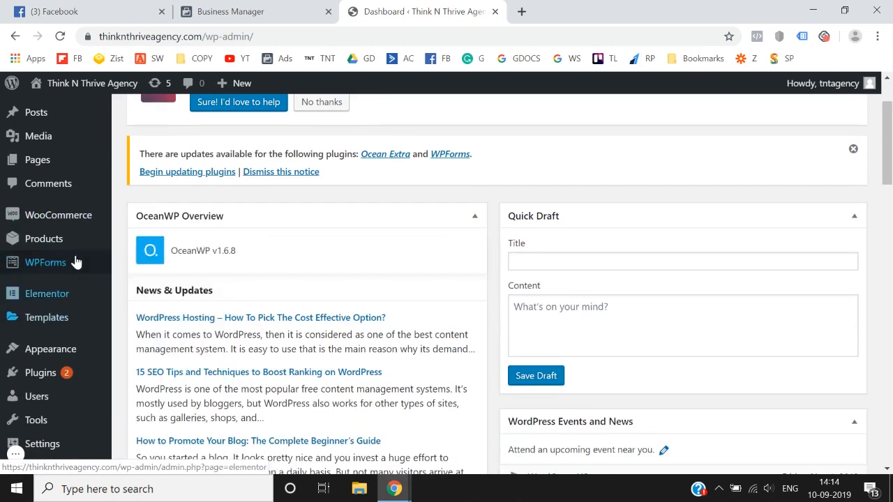
pyautogui.scroll(-1, 70, 265)
pyautogui.moveTo(66, 309)
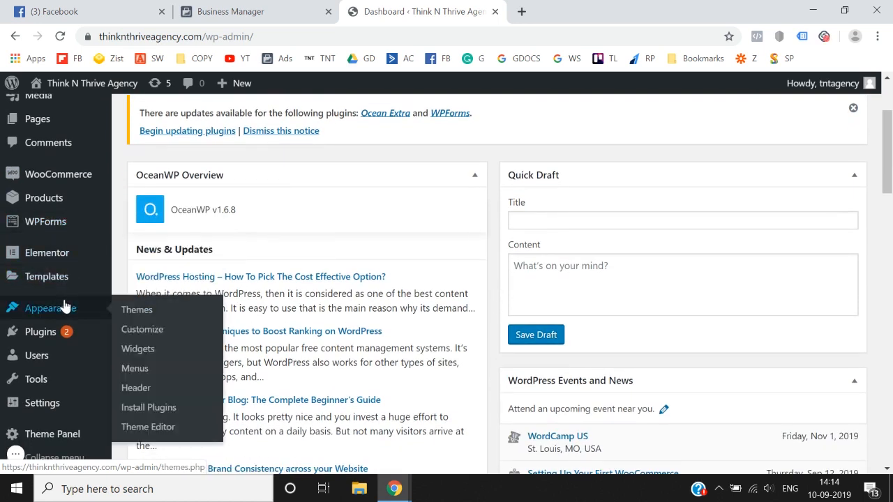
pyautogui.click(153, 429)
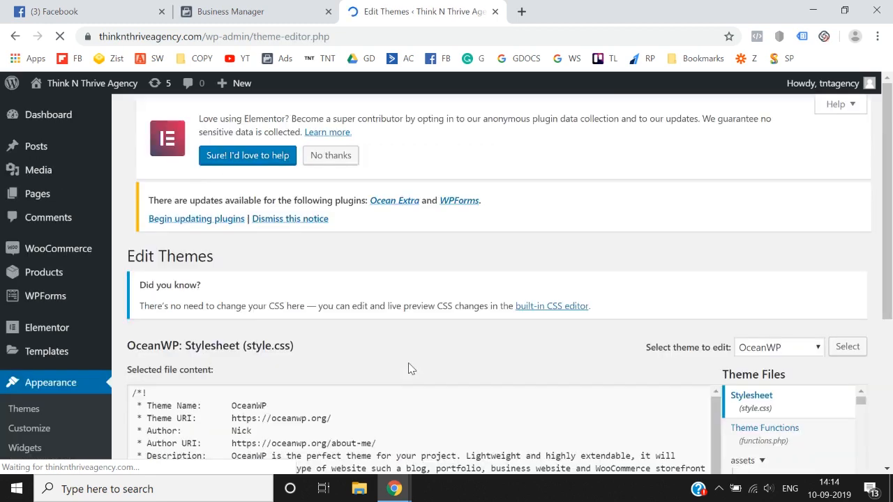
# - Open the OceanWP theme's Theme Header file (header.php) for editing
pyautogui.scroll(-2, 409, 367)
pyautogui.scroll(-1, 784, 361)
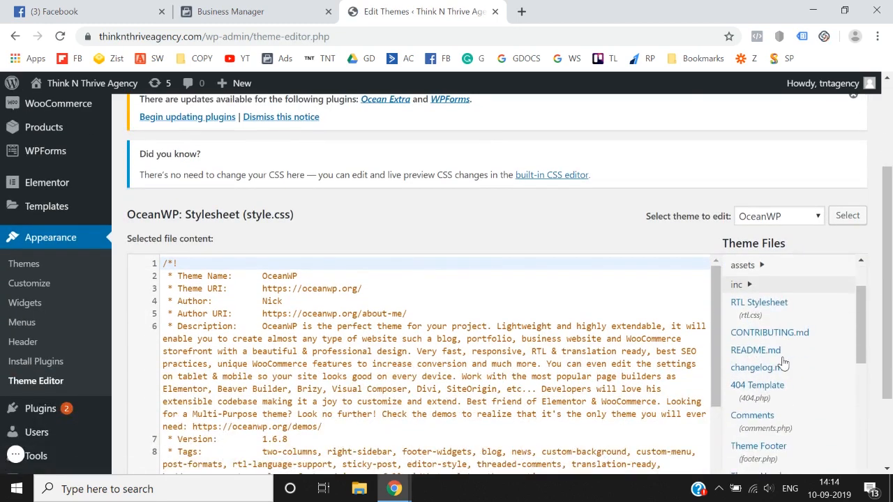
pyautogui.scroll(-1, 783, 362)
pyautogui.scroll(-2, 659, 235)
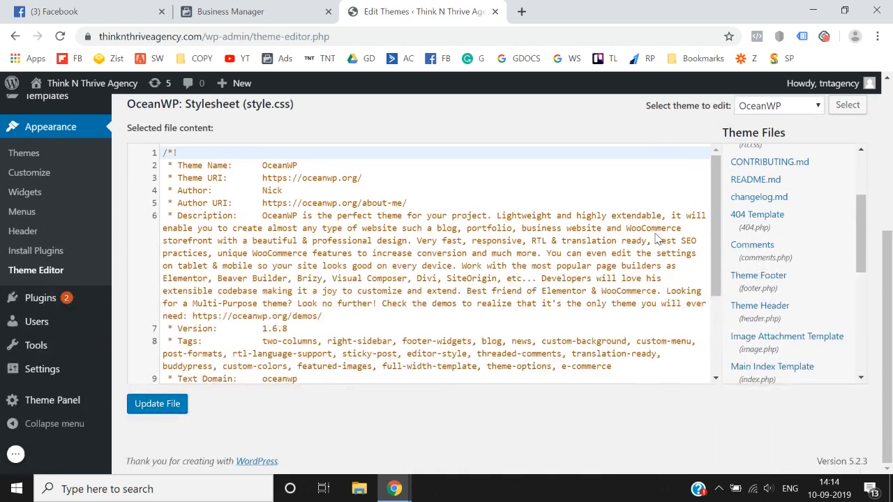
pyautogui.click(786, 317)
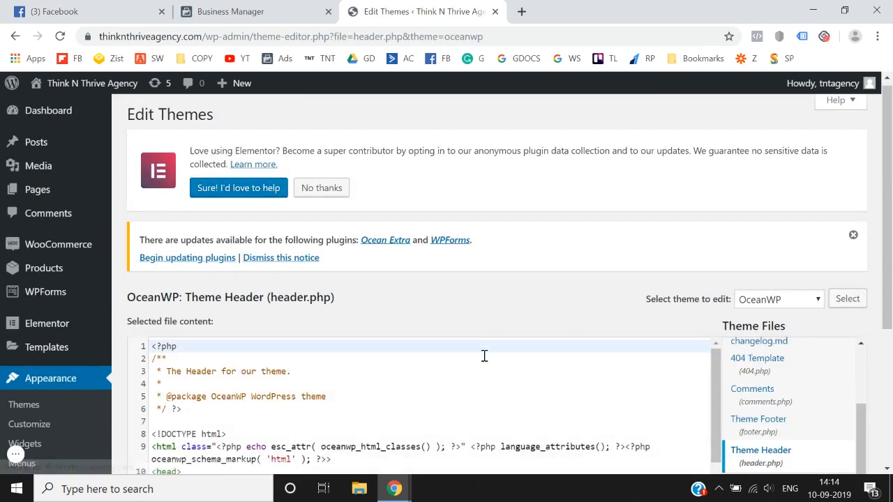
# - Place the cursor on the blank line between the closing head tag and the body tag in header.php
pyautogui.scroll(-2, 484, 359)
pyautogui.scroll(-1, 484, 360)
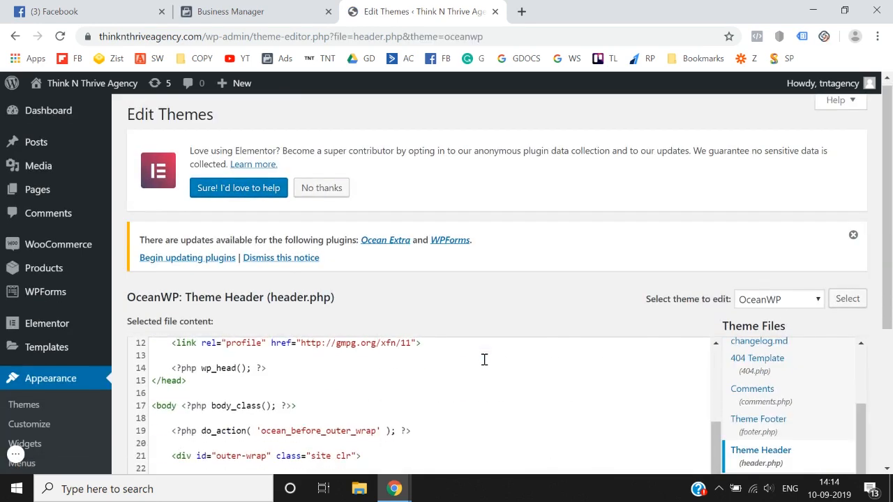
pyautogui.click(264, 389)
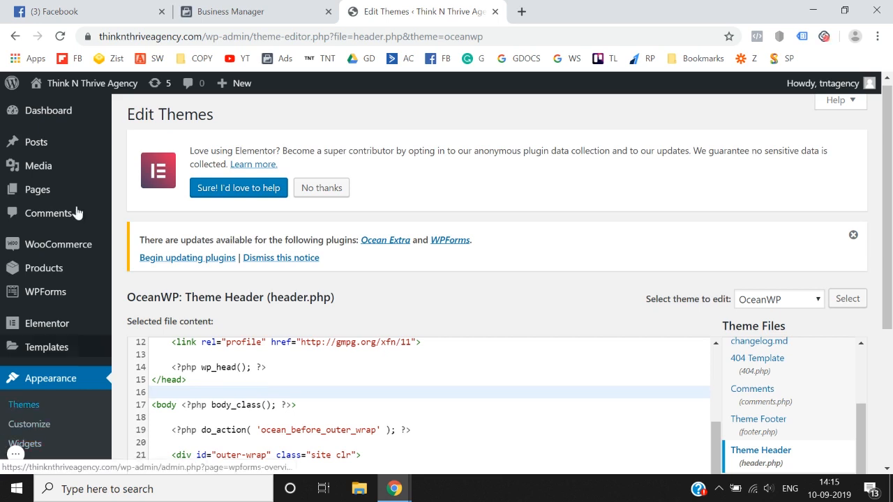
# - Open the live Think N Thrive Agency site in a new tab and switch to it
pyautogui.rightClick(57, 106)
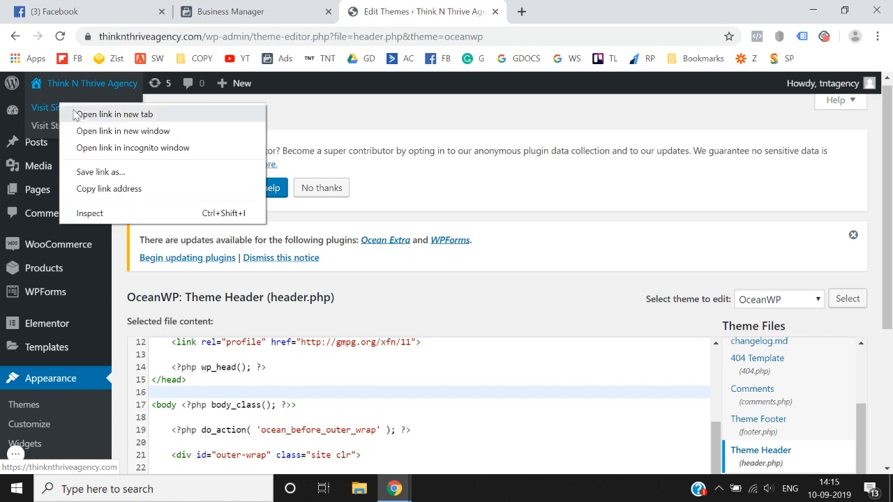
pyautogui.click(76, 113)
pyautogui.click(539, 7)
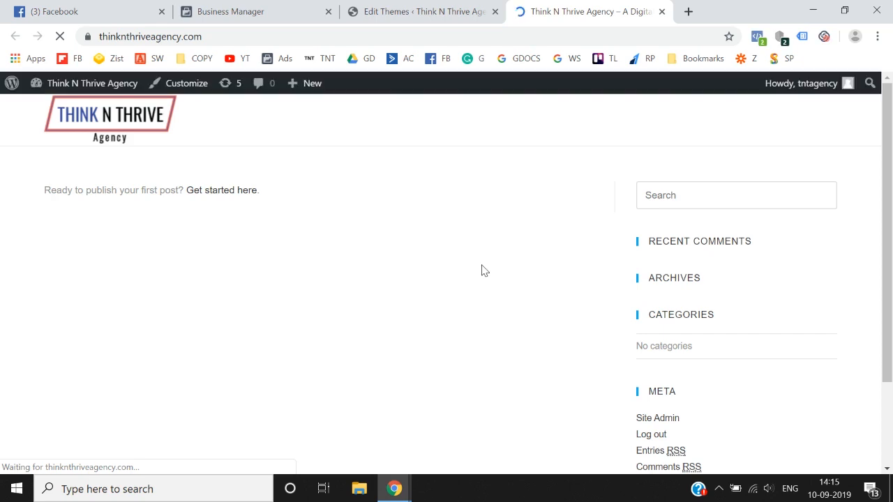
# - Search Google for "facebook pixel helper" in a new tab and open the extension's Chrome Web Store page
pyautogui.click(690, 13)
pyautogui.click(518, 9)
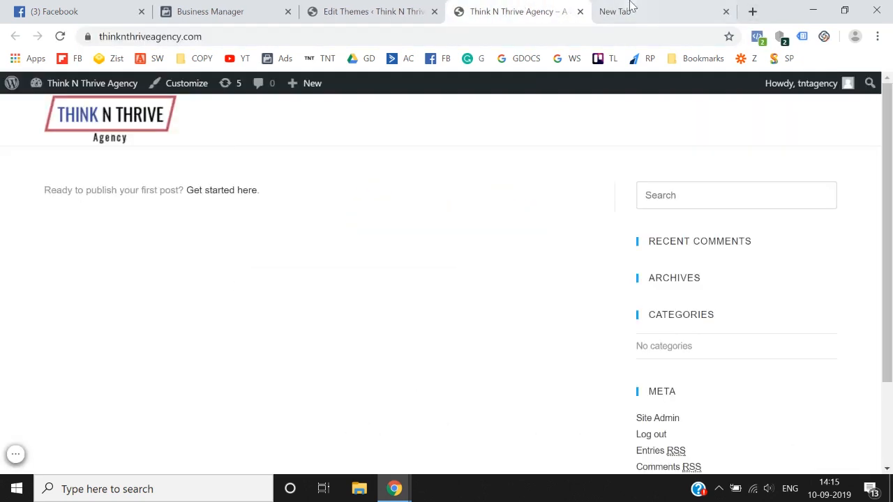
pyautogui.click(628, 9)
pyautogui.write('facebook piel')
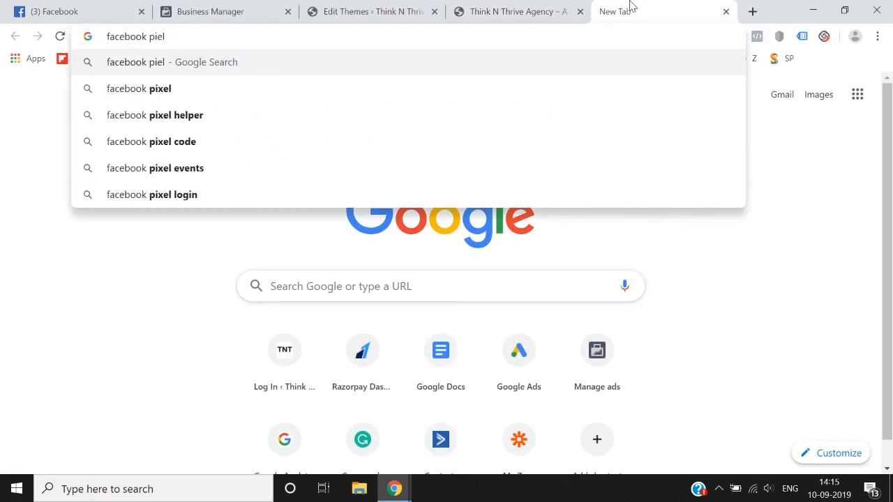
pyautogui.press('Down')
pyautogui.press('Down')
pyautogui.press('Return')
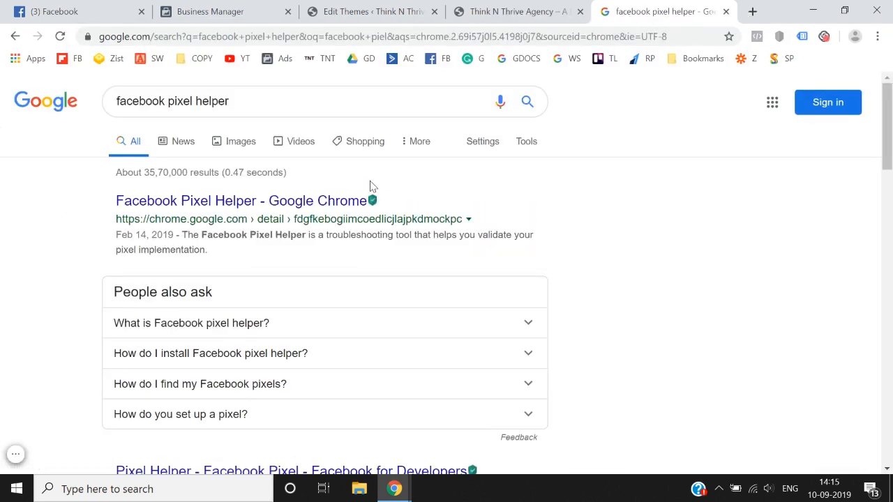
pyautogui.click(324, 207)
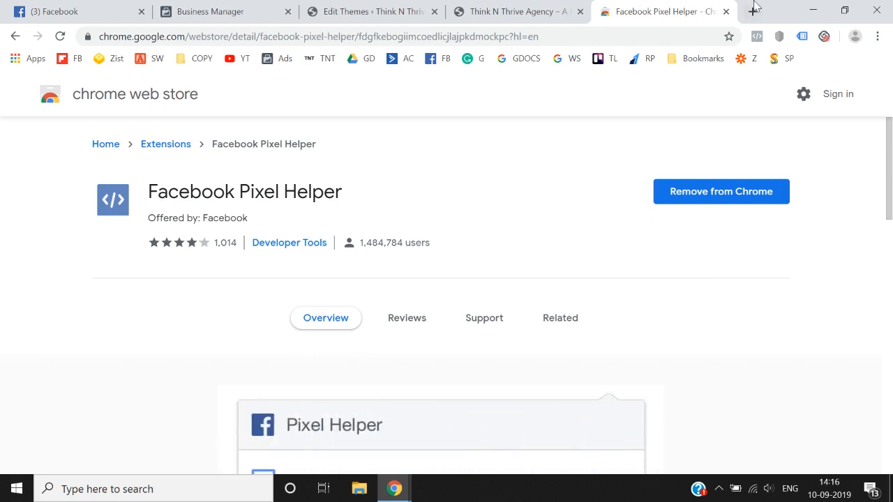
# - Close the Chrome Web Store page and check the agency site's pixel with the Facebook Pixel Helper extension
pyautogui.click(725, 12)
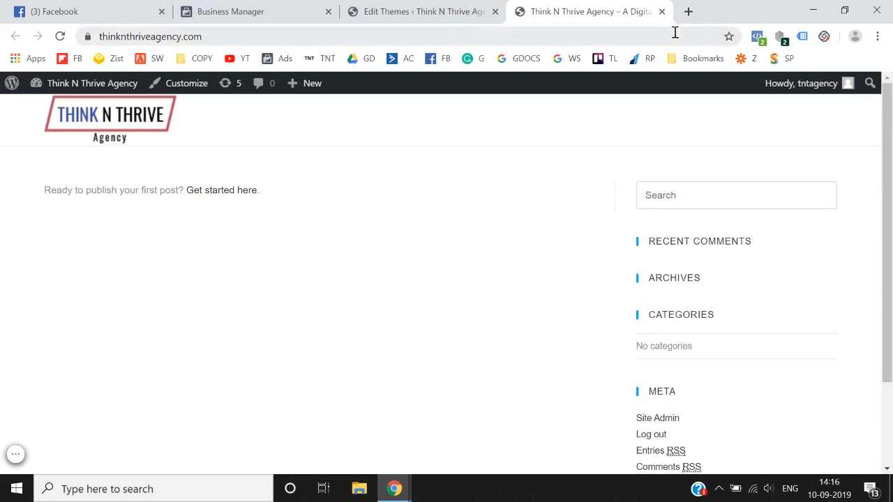
pyautogui.click(761, 39)
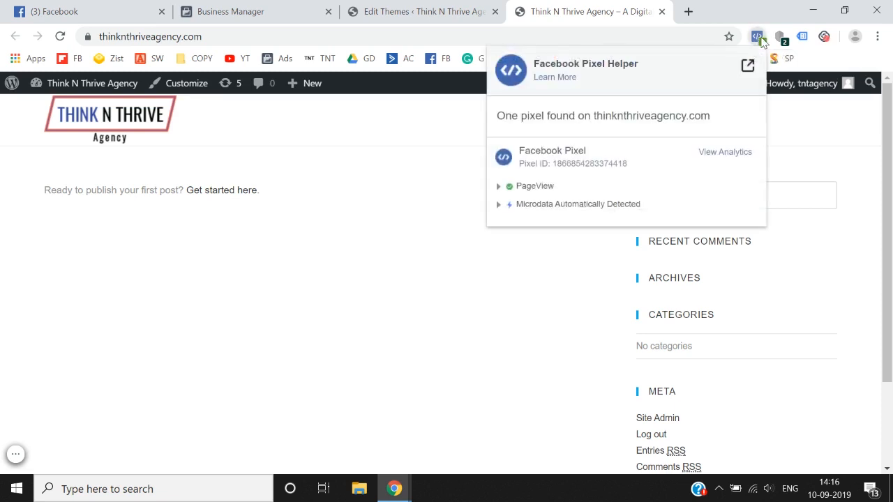
pyautogui.click(421, 296)
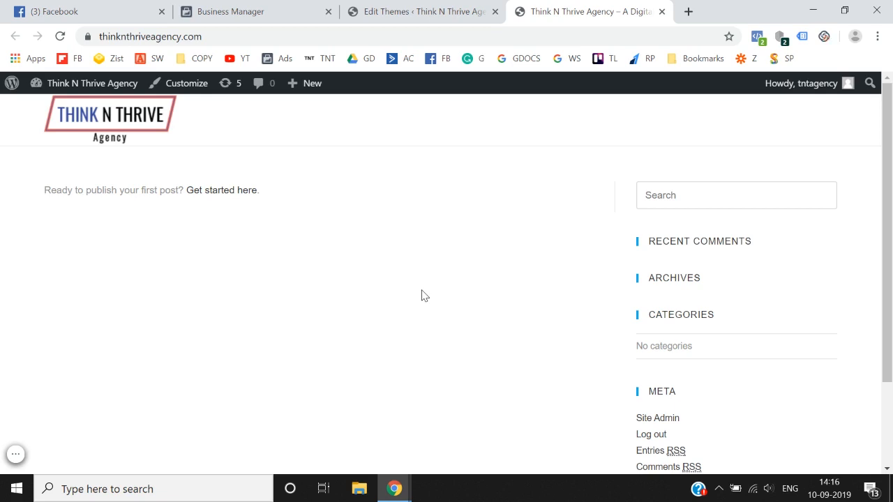
# - Search Google for "google tag manager" in a new tab and open the Google Tag Manager site
pyautogui.click(689, 11)
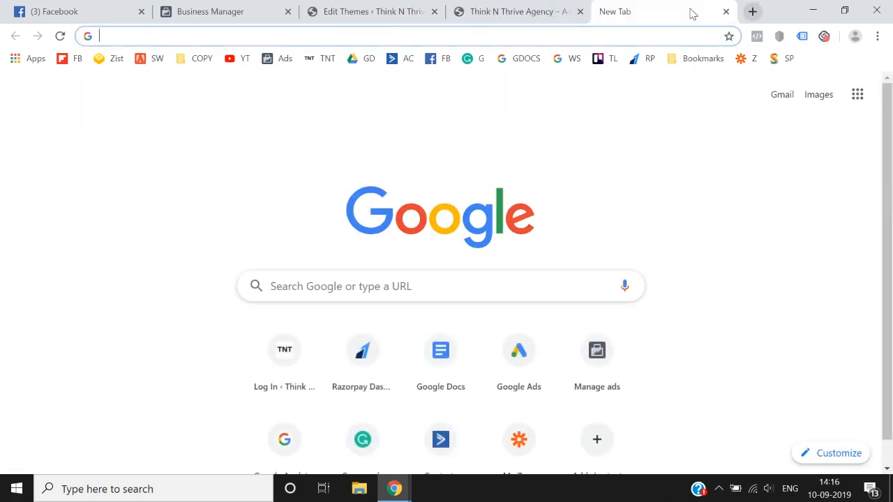
pyautogui.write('google tag')
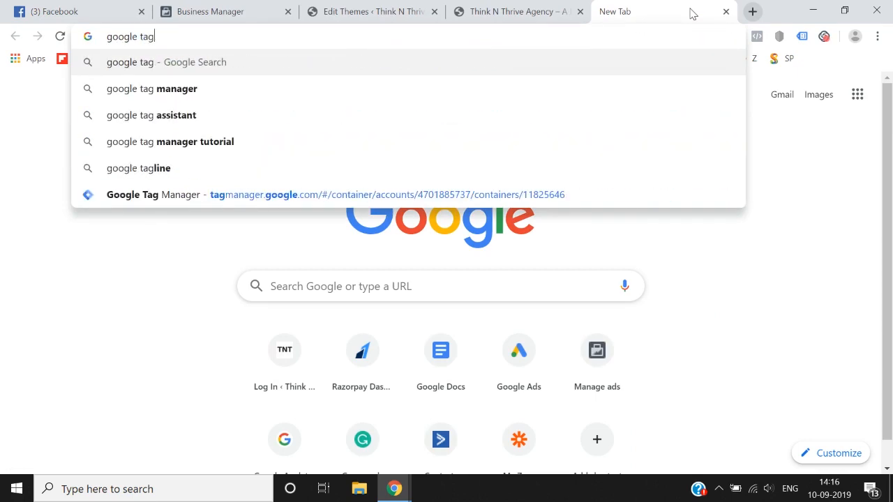
pyautogui.write(' manager')
pyautogui.press('Return')
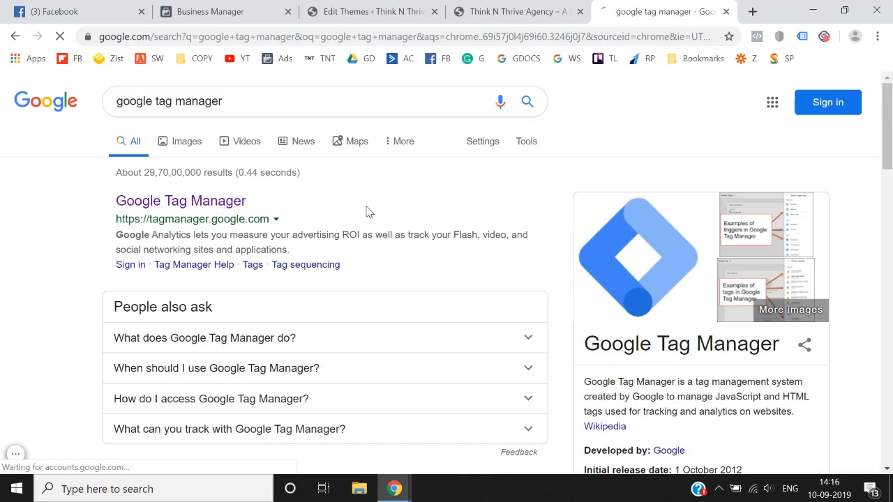
# - Sign in to Google Tag Manager with the saved Facebook-ads Google account, entering its password and accepting the existing recovery options
pyautogui.scroll(-2, 403, 306)
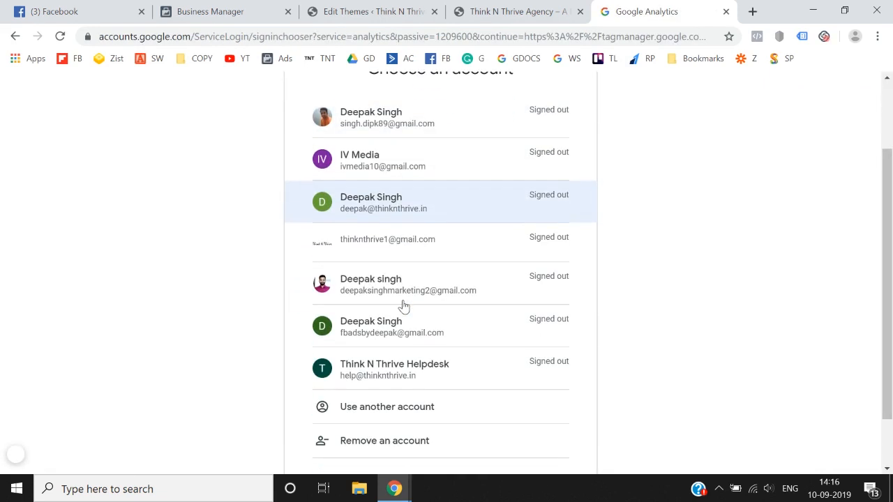
pyautogui.click(405, 341)
pyautogui.write('•')
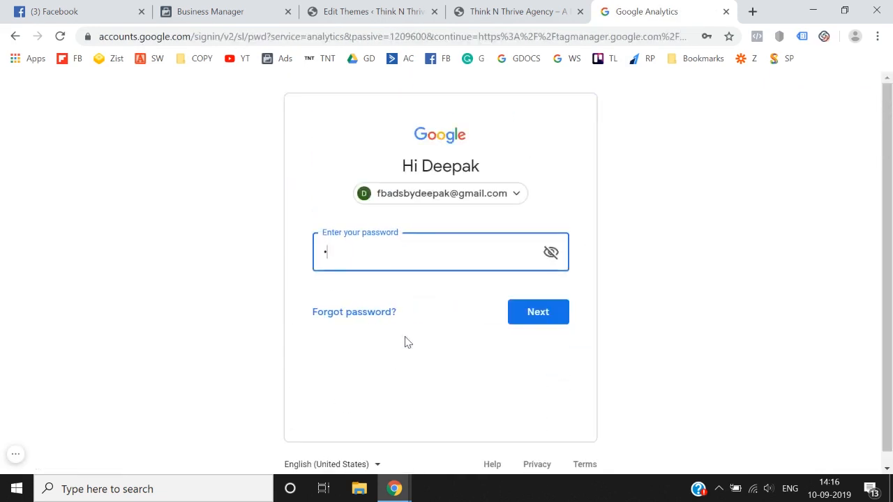
pyautogui.write('••••••••')
pyautogui.press('Return')
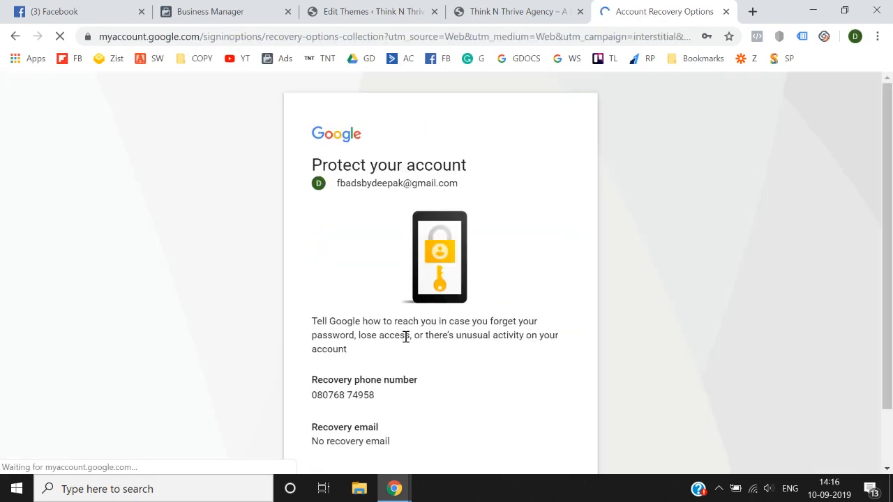
pyautogui.scroll(-1, 405, 335)
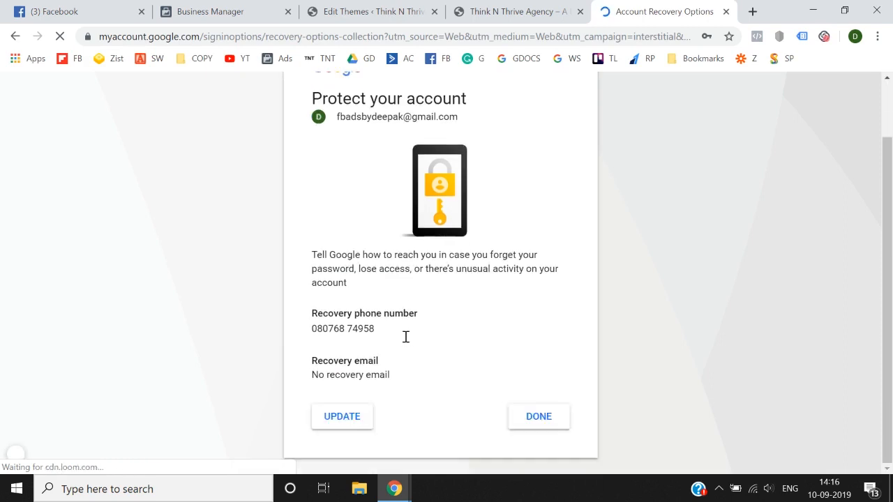
pyautogui.click(536, 433)
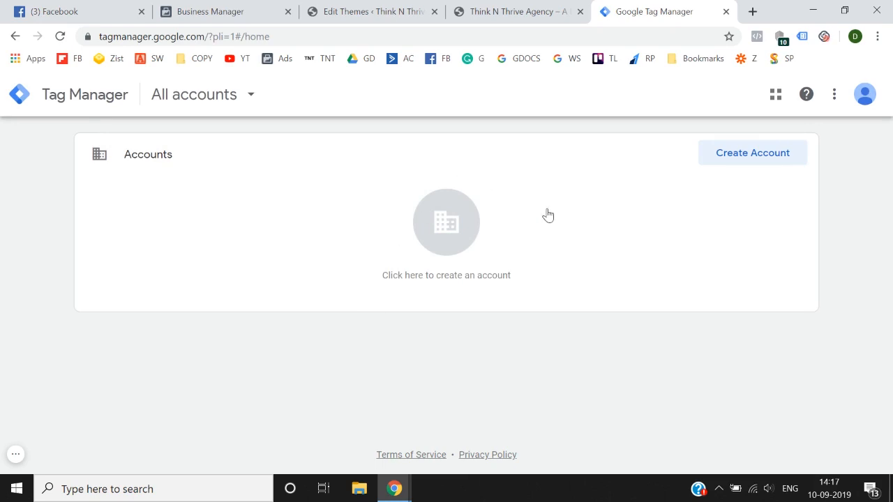
# - Return to the WordPress theme editor and examine the OceanWP Theme Header (header.php) code
pyautogui.click(515, 6)
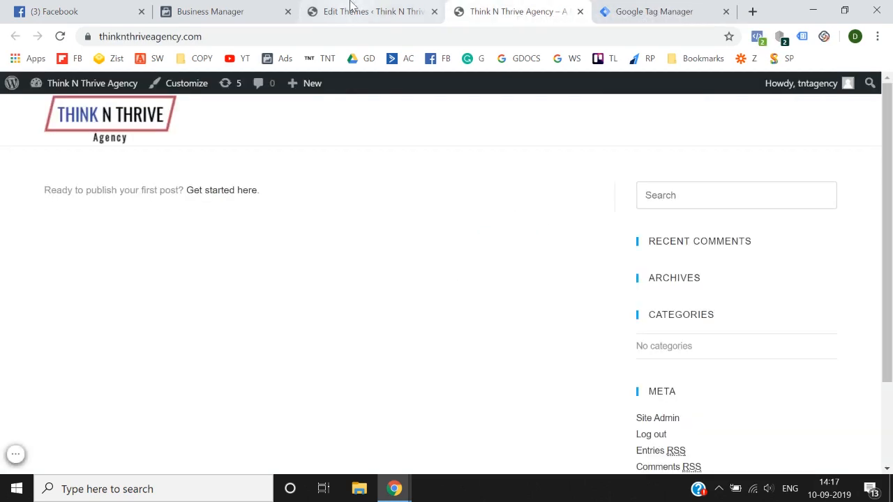
pyautogui.click(380, 7)
pyautogui.scroll(-1, 433, 256)
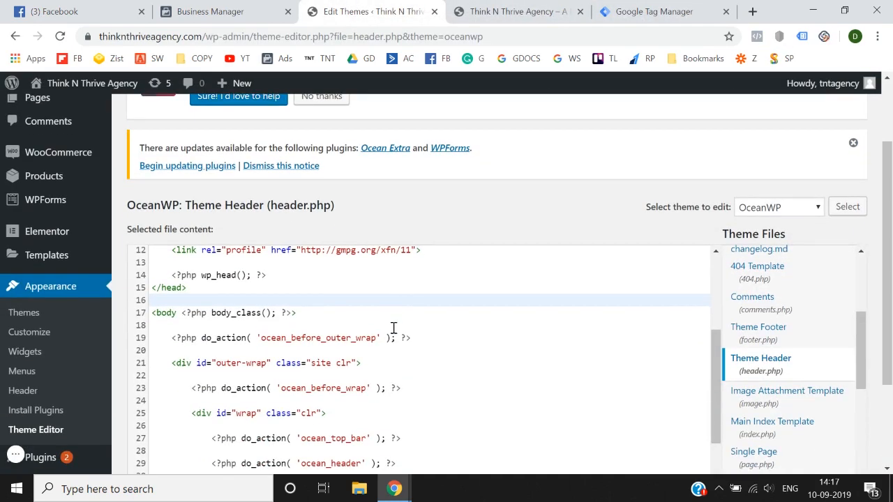
pyautogui.scroll(-2, 393, 329)
pyautogui.scroll(-1, 393, 328)
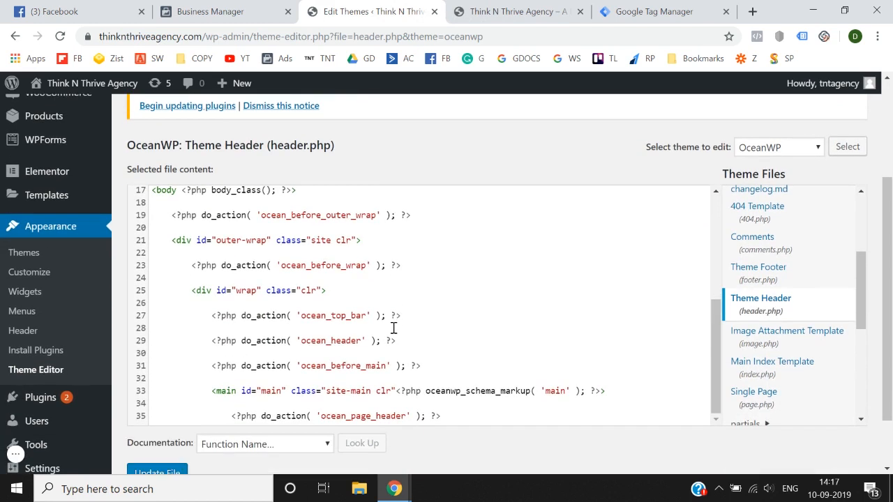
pyautogui.scroll(2, 393, 328)
pyautogui.scroll(2, 394, 328)
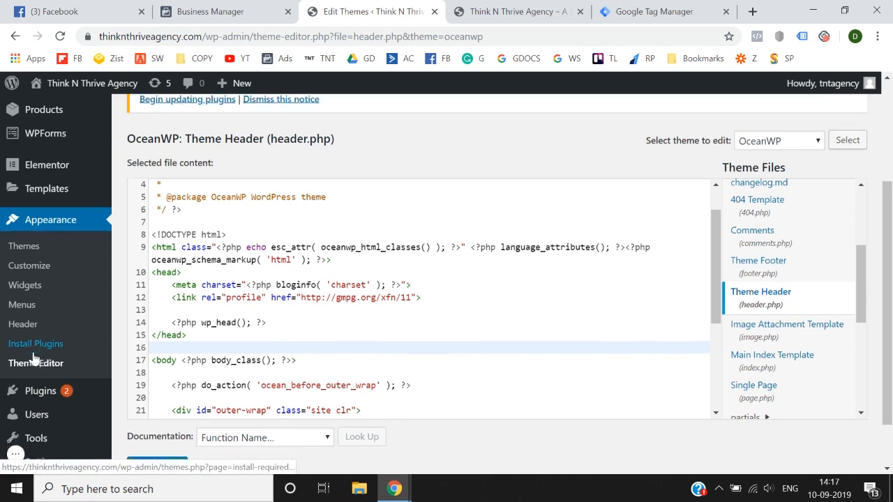
# - Open the Google Tag Manager plugin settings in WordPress and review the Tag Manager ID and container code placement
pyautogui.scroll(-1, 29, 352)
pyautogui.scroll(1, 272, 272)
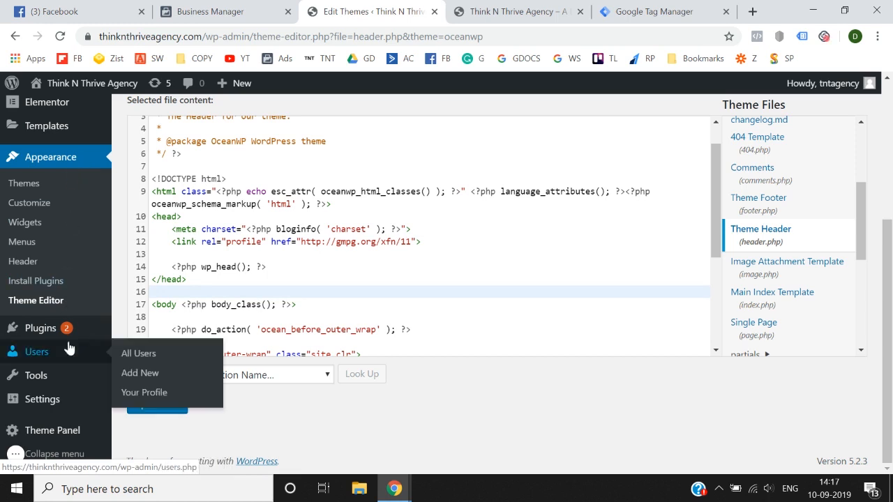
pyautogui.moveTo(60, 399)
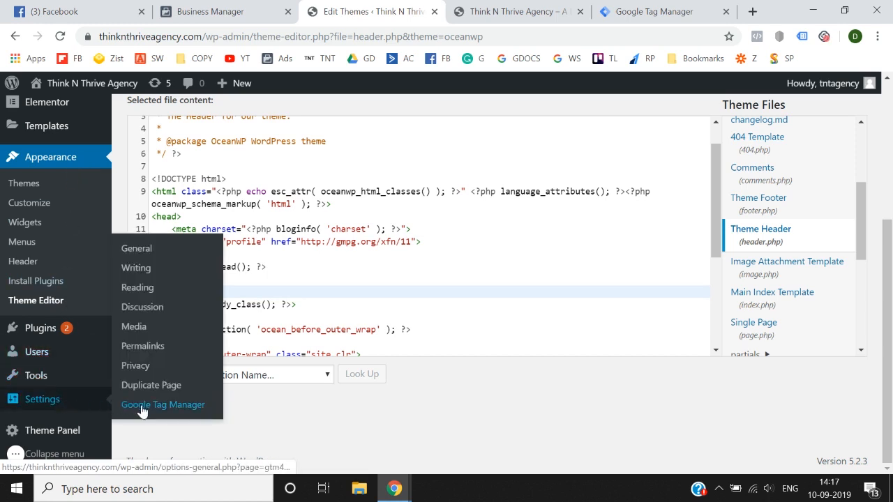
pyautogui.click(180, 406)
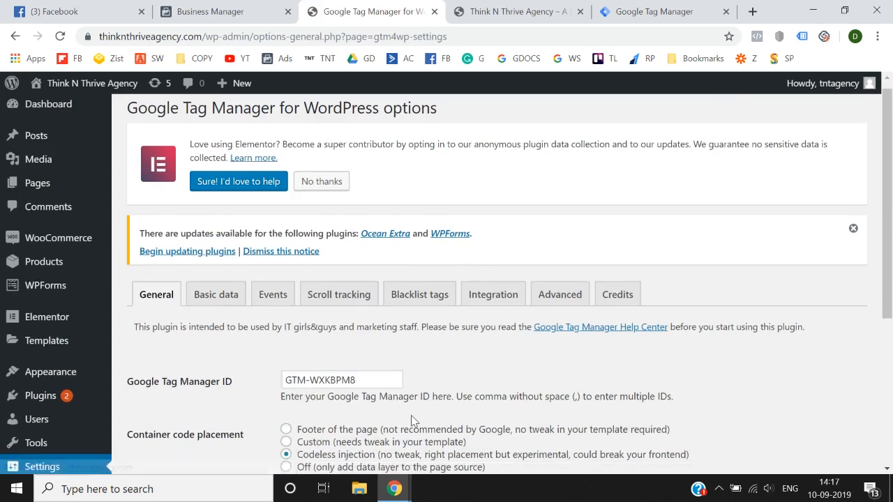
pyautogui.scroll(-2, 411, 415)
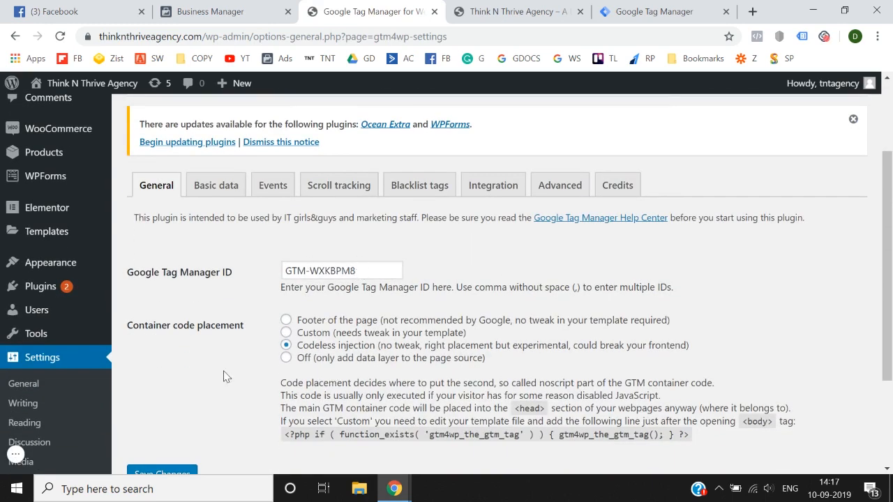
pyautogui.scroll(-1, 225, 376)
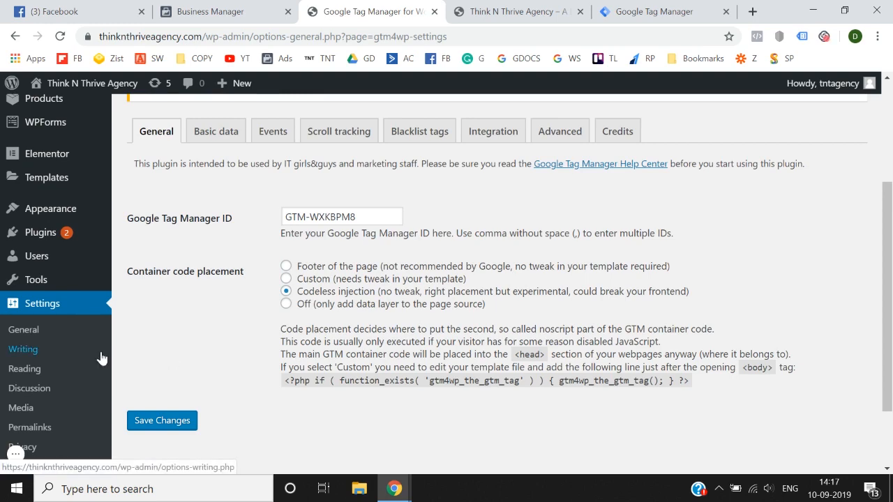
# - Open the installed plugins list and deactivate the Google Tag Manager for Wordpress plugin
pyautogui.scroll(-1, 101, 358)
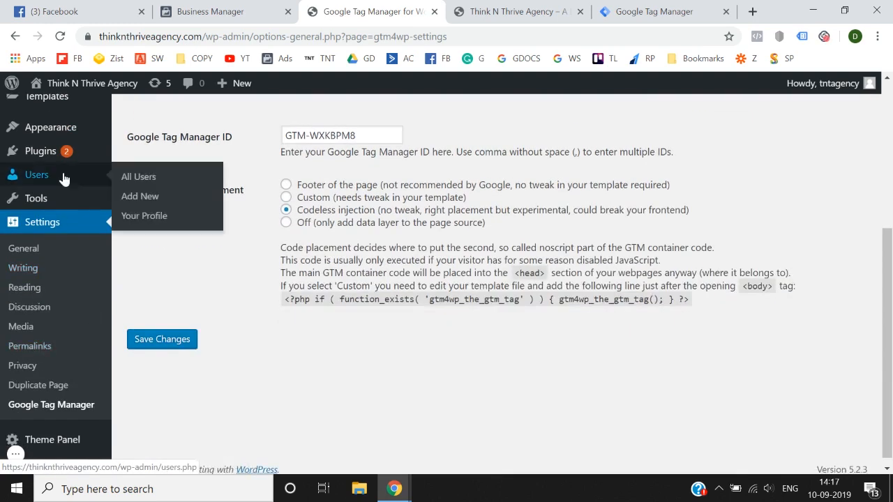
pyautogui.moveTo(68, 163)
pyautogui.click(169, 169)
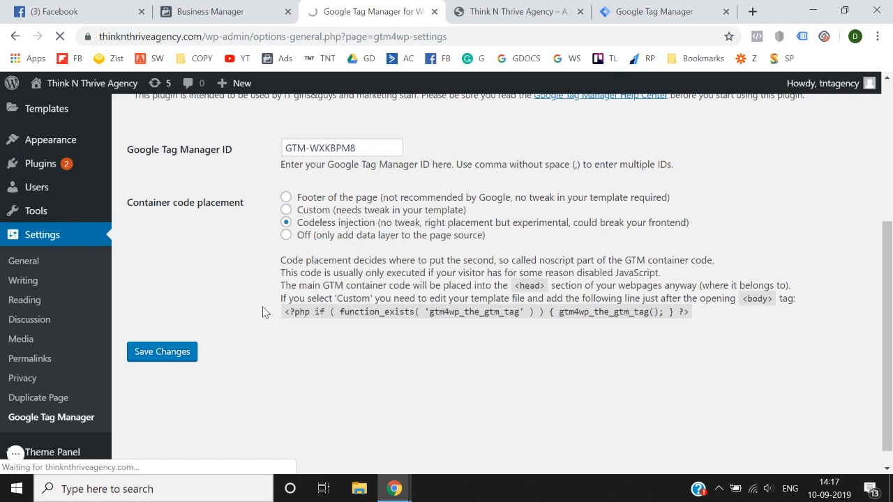
pyautogui.scroll(-6, 263, 312)
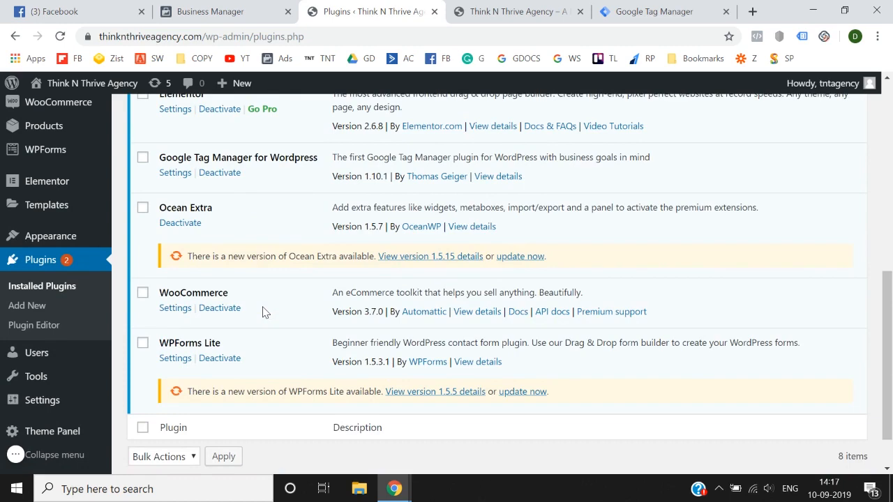
pyautogui.click(216, 177)
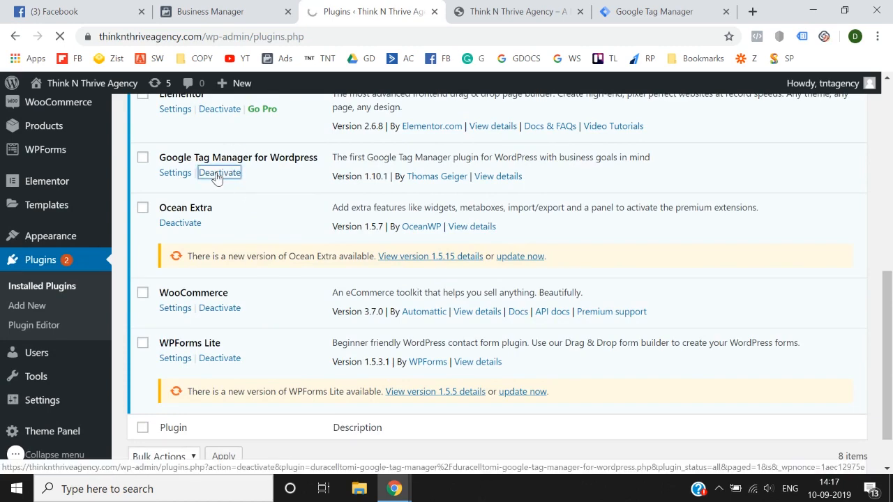
# - List the inactive plugins and delete Google Tag Manager for Wordpress together with its data
pyautogui.scroll(-2, 403, 300)
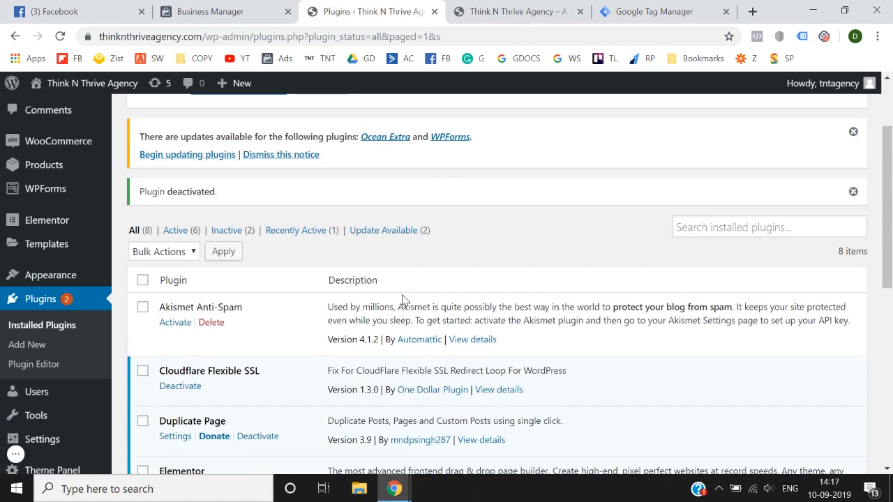
pyautogui.click(221, 231)
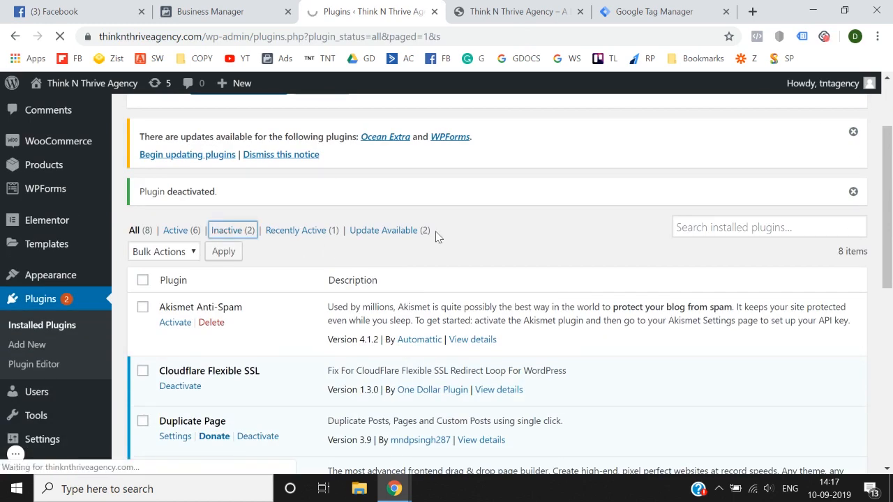
pyautogui.scroll(-3, 437, 237)
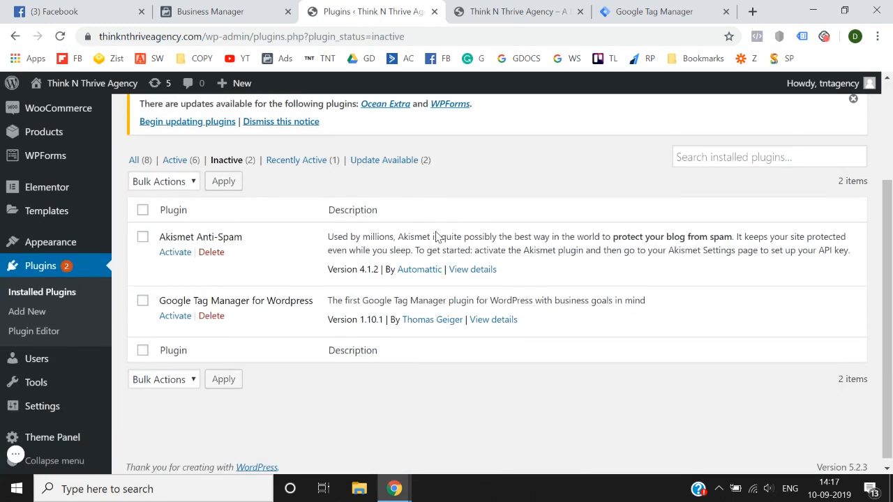
pyautogui.click(212, 316)
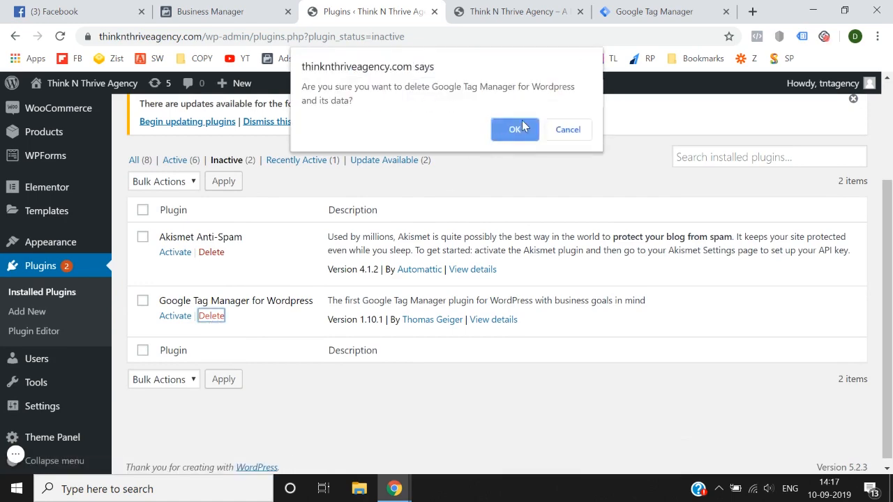
pyautogui.click(514, 128)
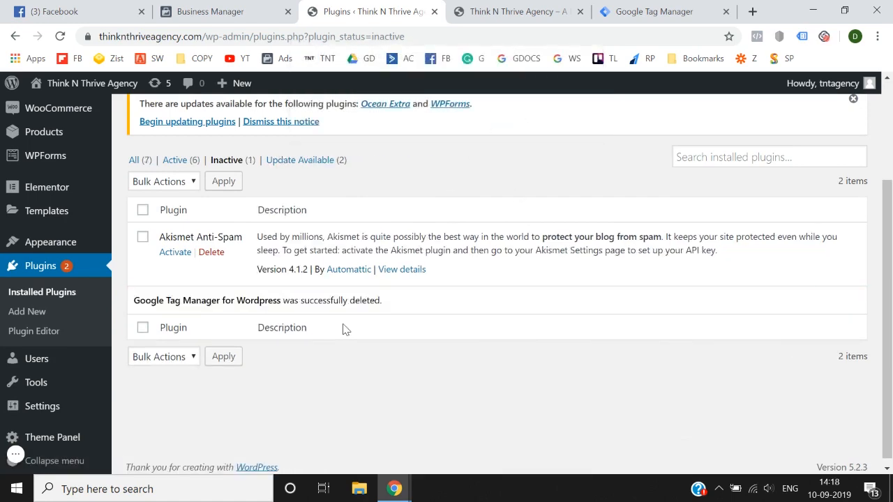
# - Reload the agency site's home page and check it for pixels with the Facebook Pixel Helper extension
pyautogui.scroll(2, 342, 328)
pyautogui.click(492, 12)
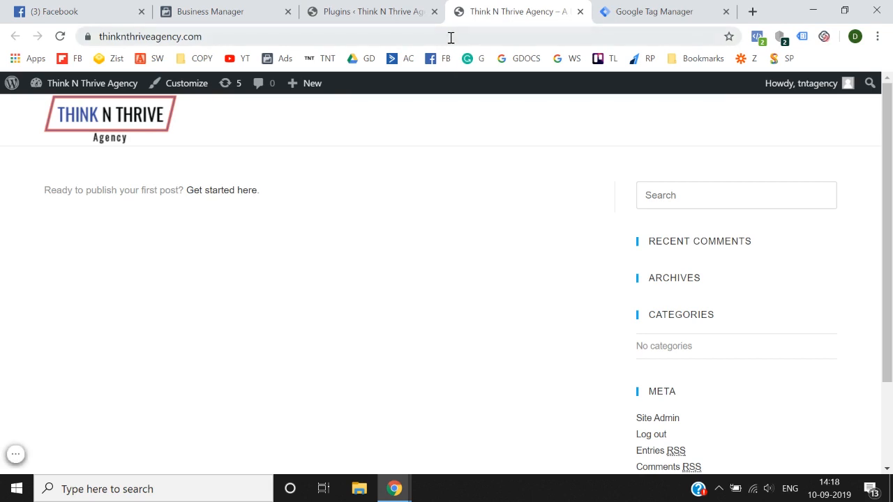
pyautogui.click(451, 37)
pyautogui.press('Return')
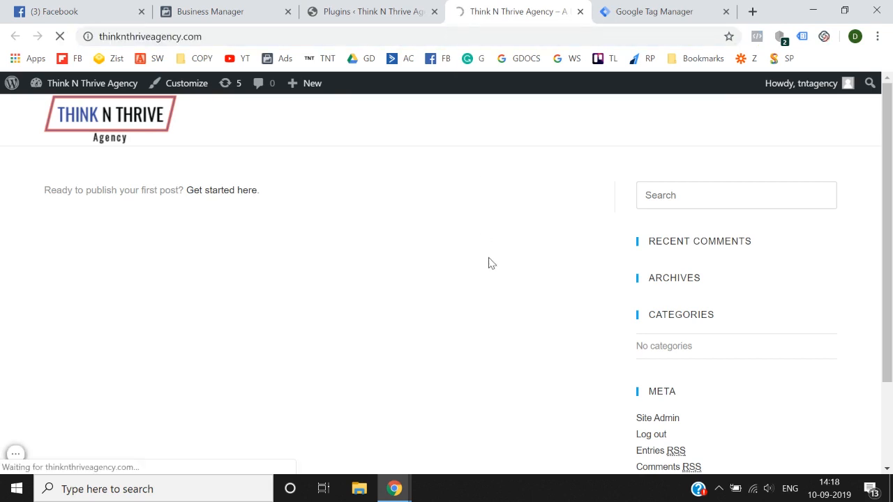
pyautogui.click(757, 37)
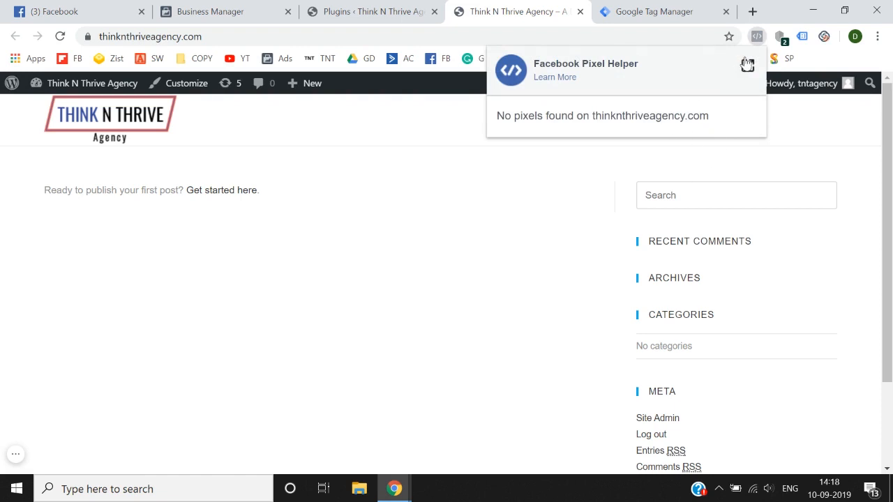
pyautogui.click(758, 38)
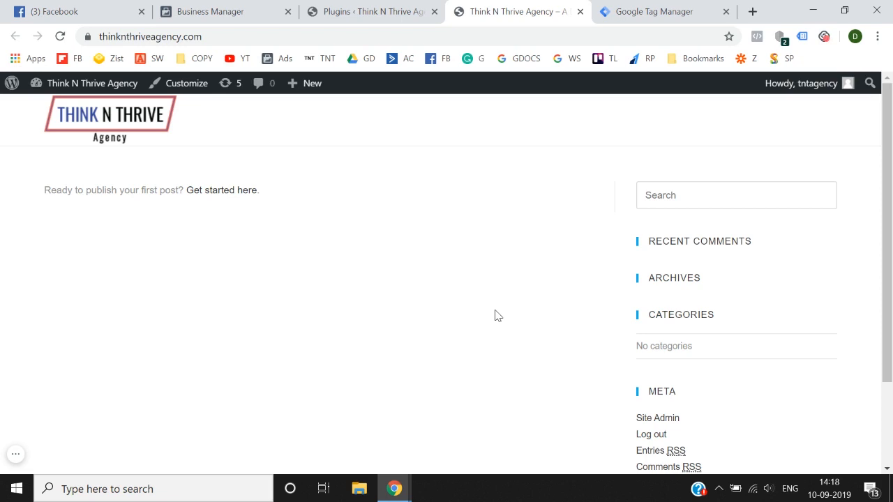
# - Close the Google Tag Manager page and open a blank browser tab
pyautogui.click(649, 7)
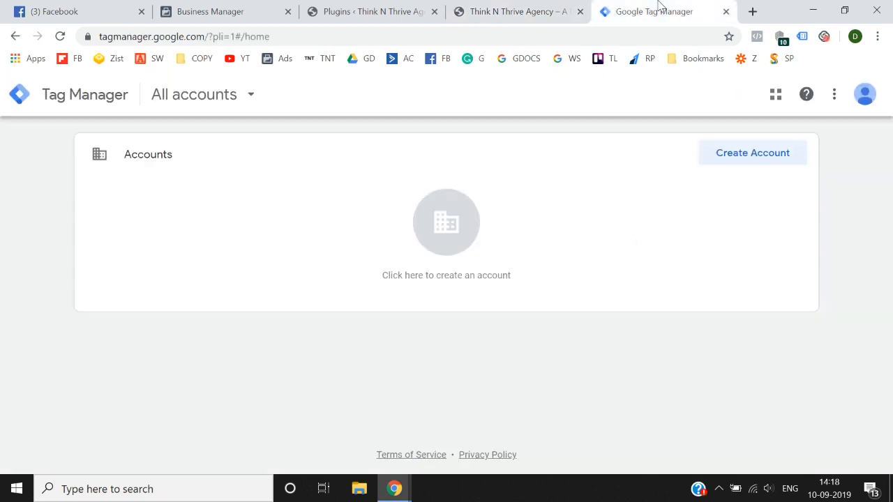
pyautogui.click(725, 11)
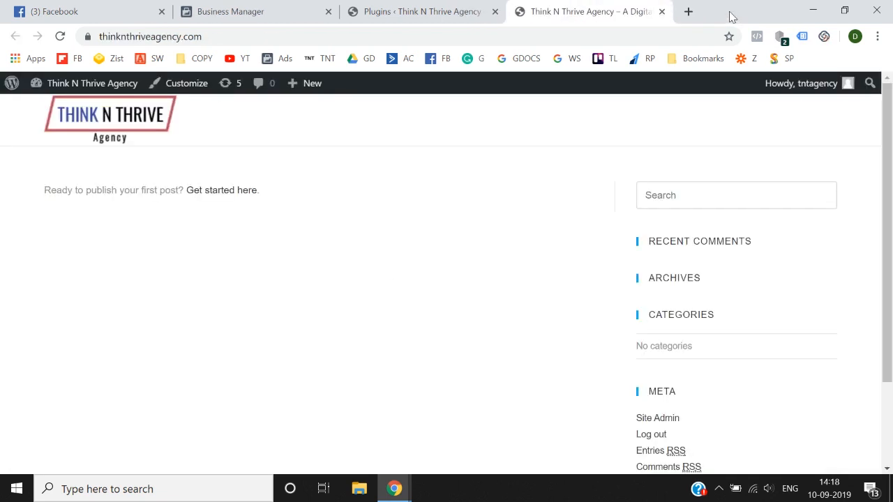
pyautogui.click(689, 10)
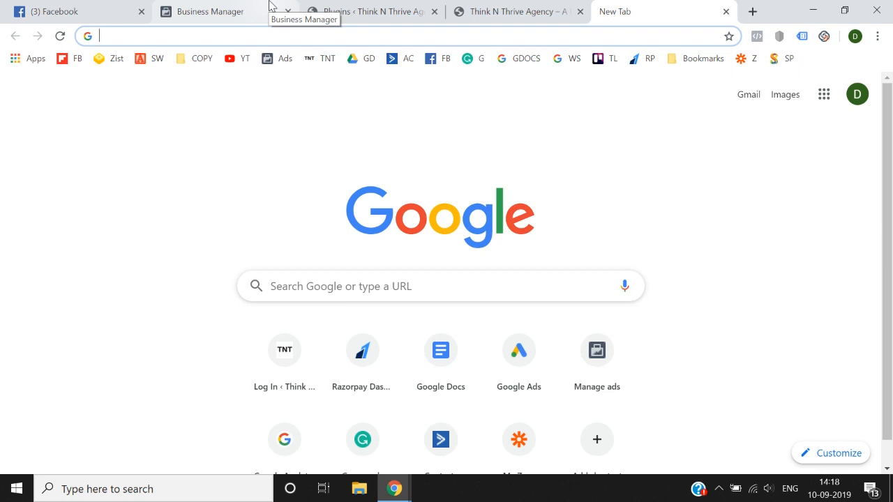
# - Open the 100 Days Course ad account from Business Manager and go to its Events Manager
pyautogui.click(136, 6)
pyautogui.click(213, 6)
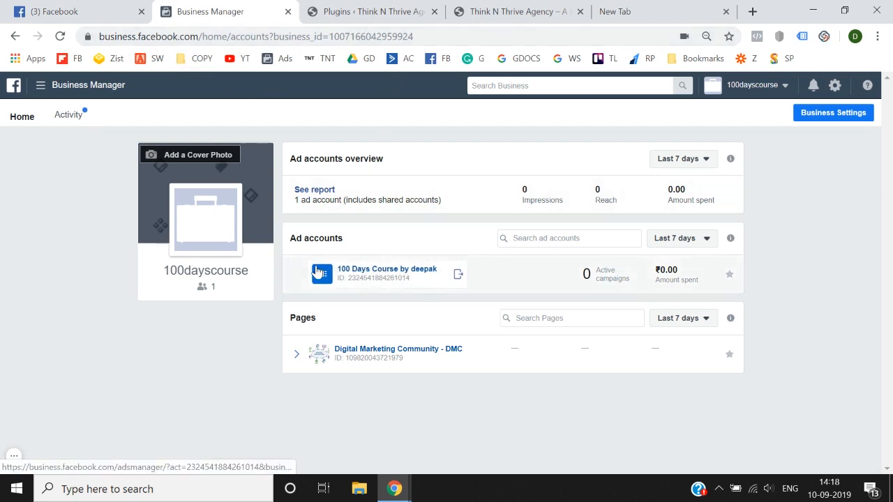
pyautogui.click(372, 270)
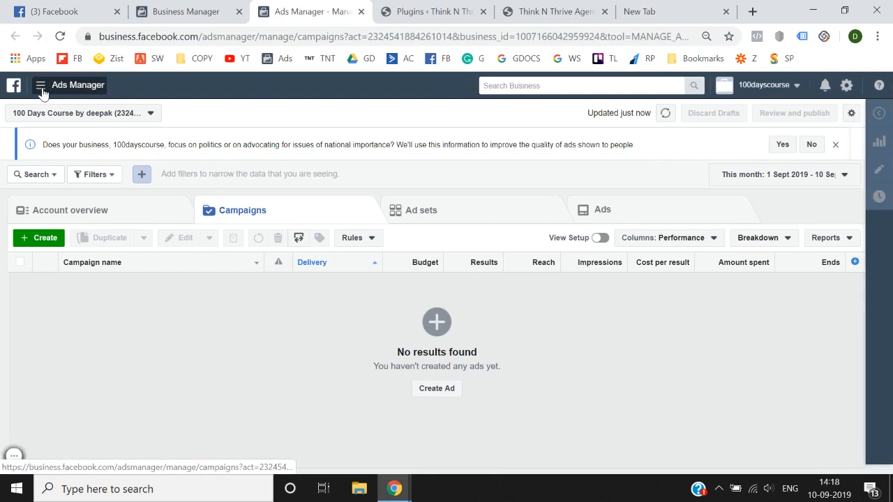
pyautogui.click(41, 85)
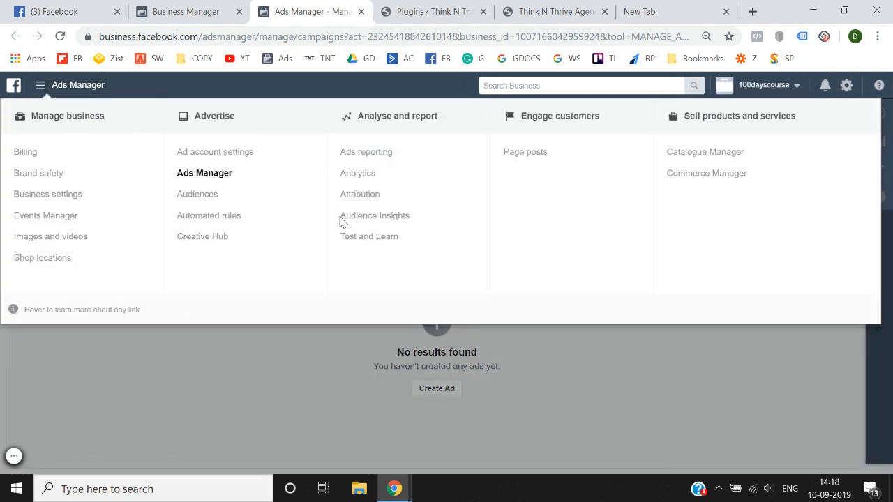
pyautogui.click(46, 216)
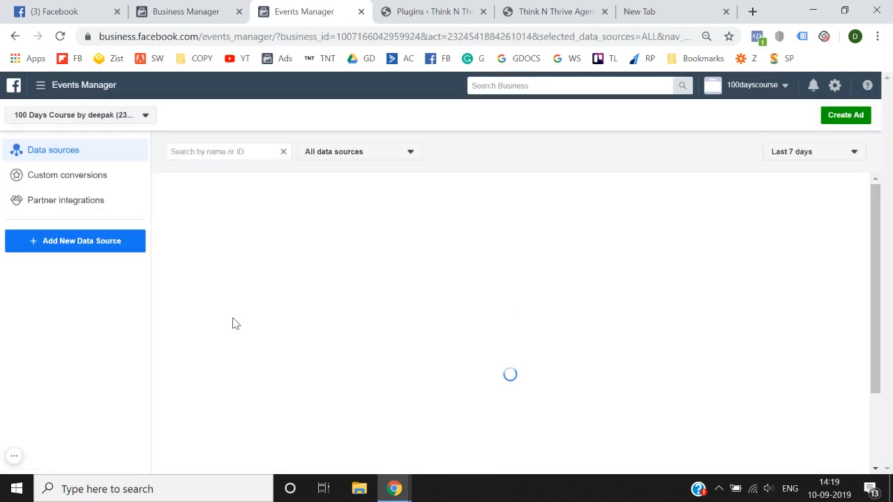
# - Create a Facebook pixel data source for website activities, keeping the suggested pixel name and no website URL, and continue to the installation methods
pyautogui.scroll(-2, 235, 323)
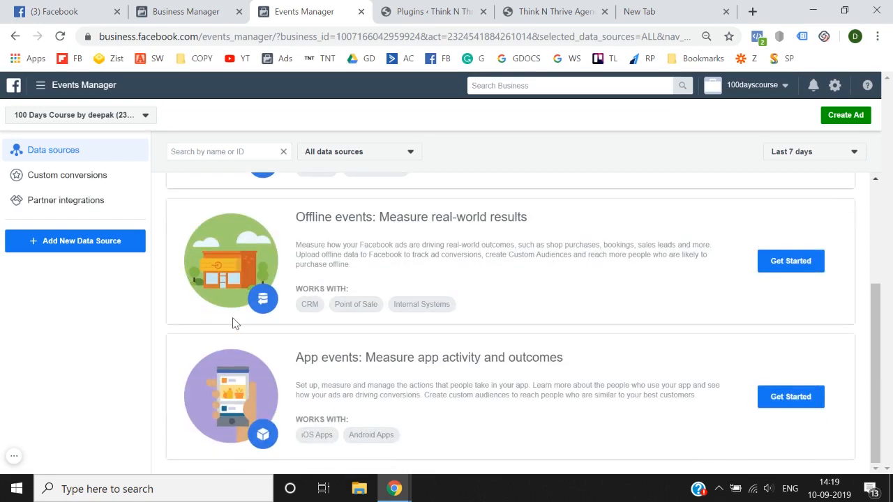
pyautogui.scroll(2, 235, 323)
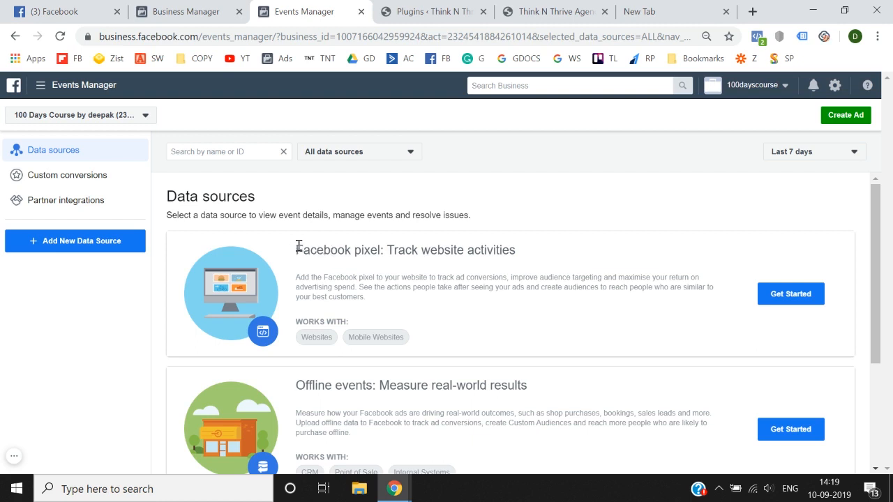
pyautogui.moveTo(296, 251)
pyautogui.mouseDown()
pyautogui.moveTo(519, 239)
pyautogui.moveTo(308, 248)
pyautogui.mouseUp()
pyautogui.click(526, 256)
pyautogui.click(299, 249)
pyautogui.moveTo(296, 251); pyautogui.dragTo(594, 266)
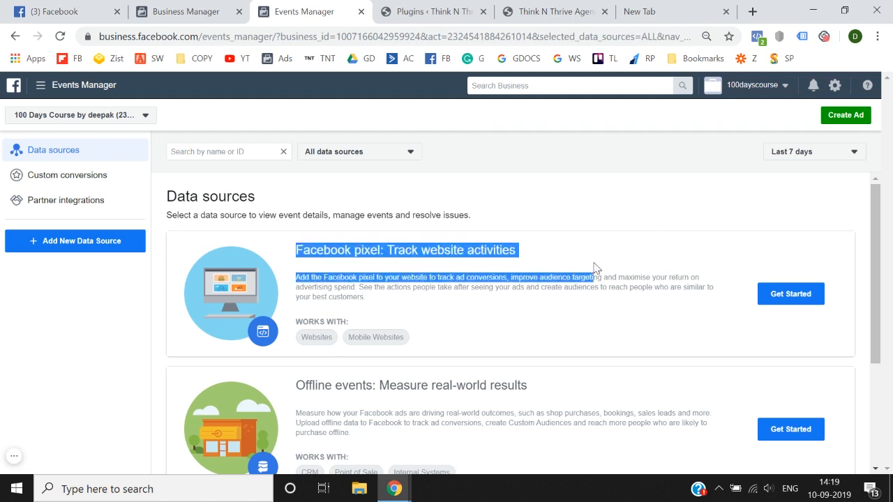
pyautogui.click(594, 266)
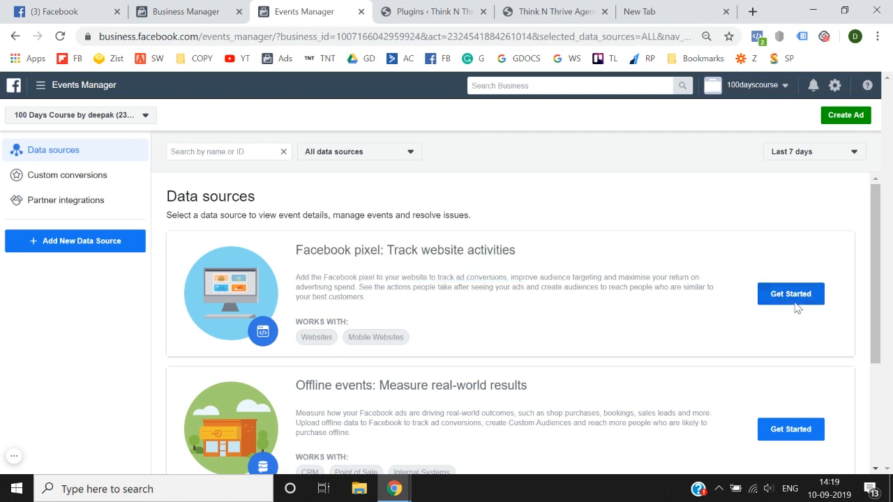
pyautogui.click(785, 300)
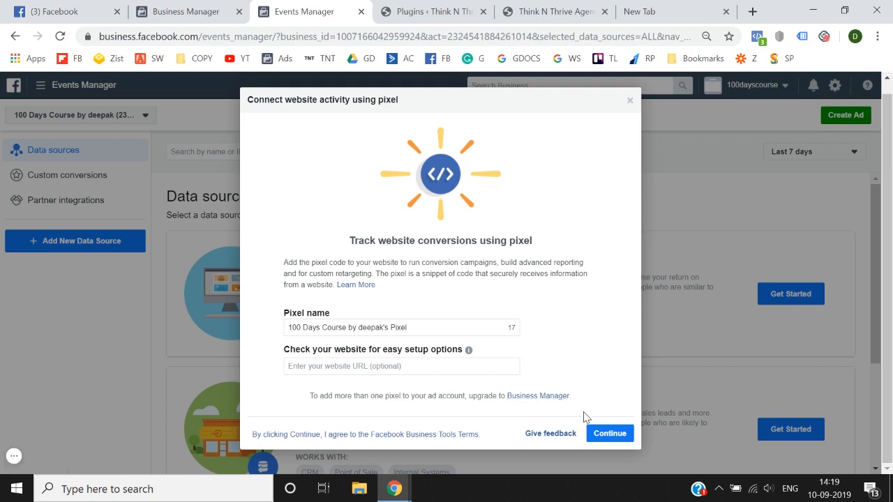
pyautogui.click(612, 436)
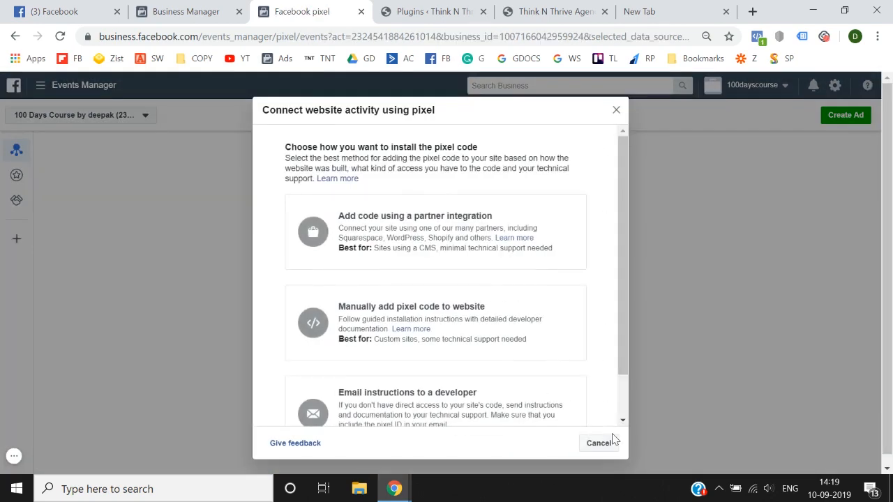
# - Choose to add the pixel code to the website manually as the installation method
pyautogui.scroll(-1, 518, 374)
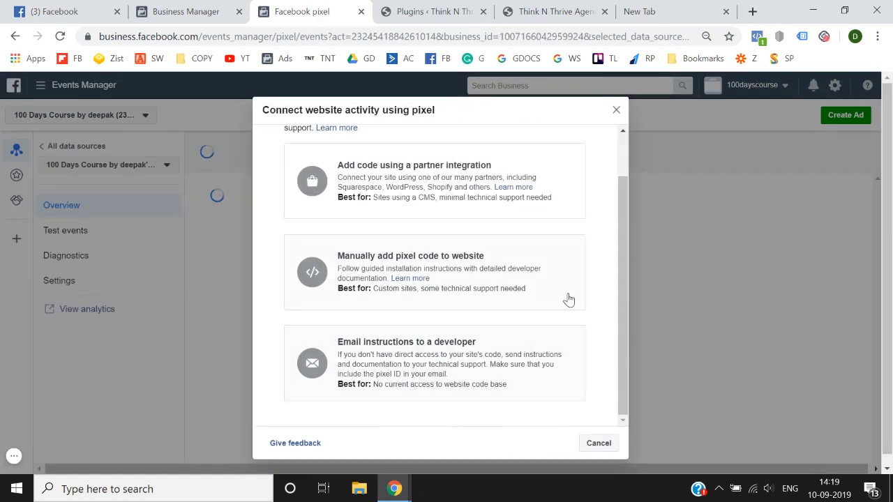
pyautogui.scroll(1, 568, 299)
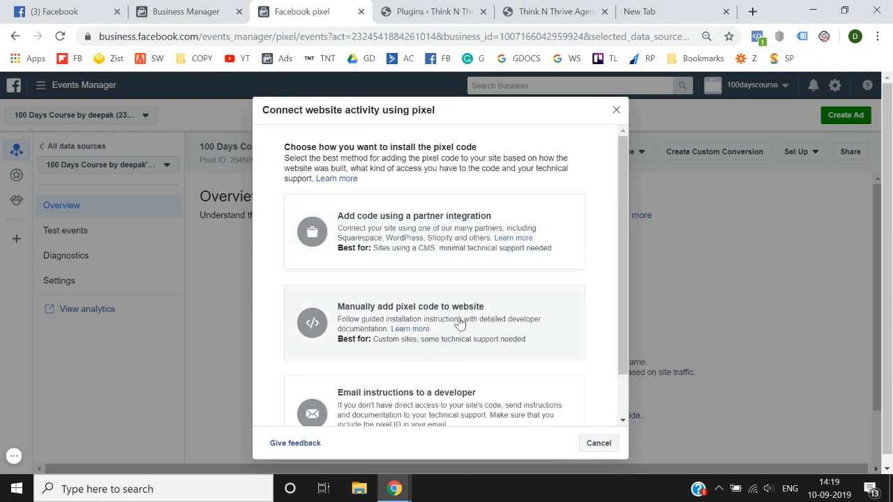
pyautogui.scroll(-1, 463, 322)
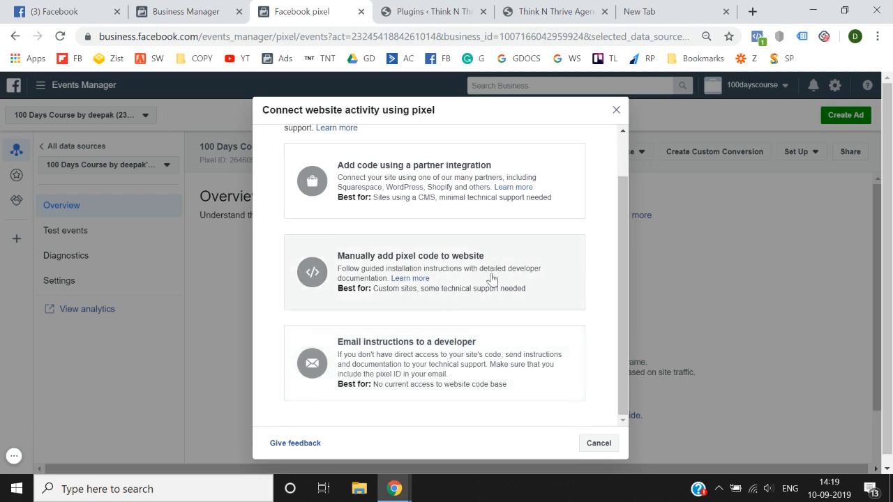
pyautogui.click(458, 292)
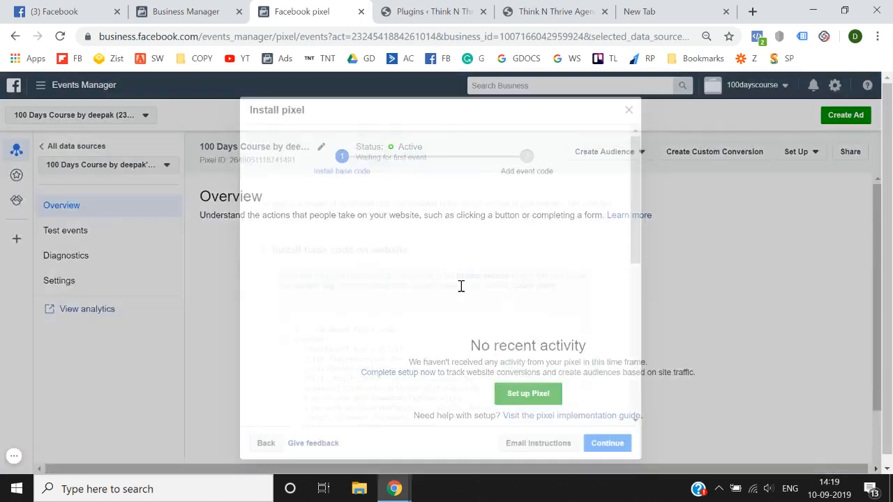
# - Examine the pixel base code, its placement instructions for the header section and the automatic advanced matching setting
pyautogui.scroll(-3, 460, 286)
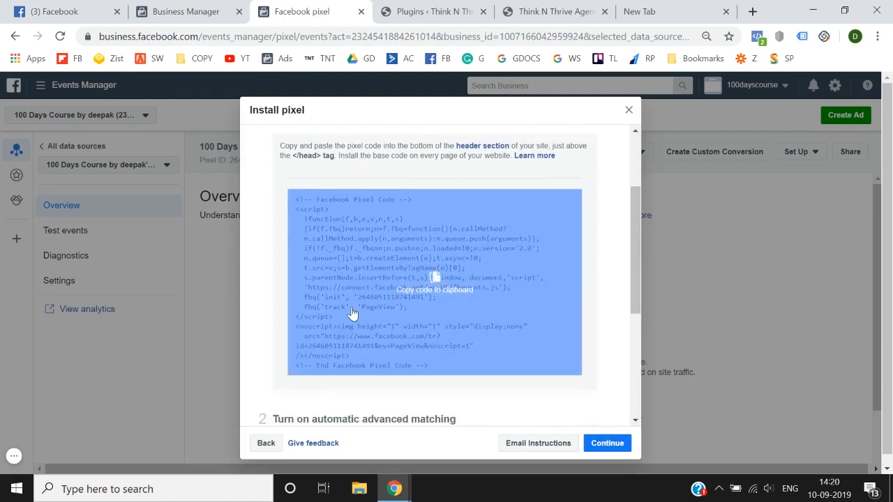
pyautogui.scroll(1, 353, 314)
pyautogui.scroll(-2, 289, 307)
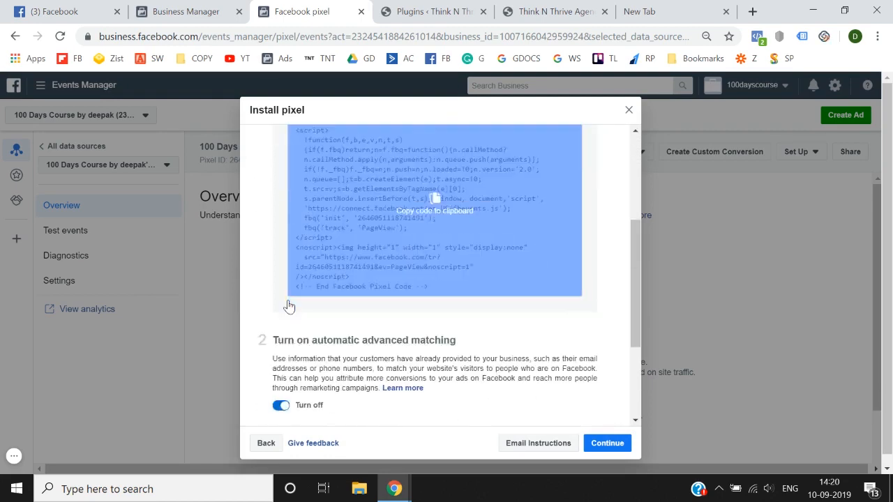
pyautogui.scroll(-2, 288, 308)
pyautogui.scroll(3, 290, 293)
pyautogui.scroll(-2, 404, 279)
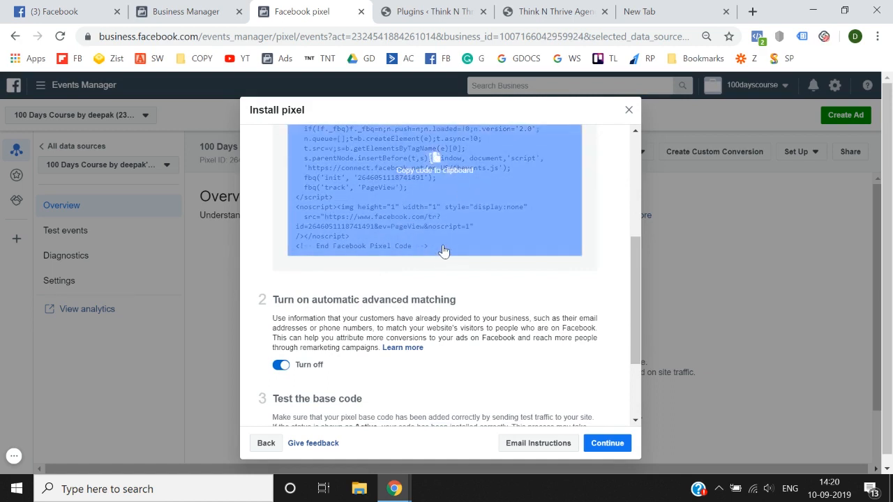
pyautogui.scroll(1, 433, 223)
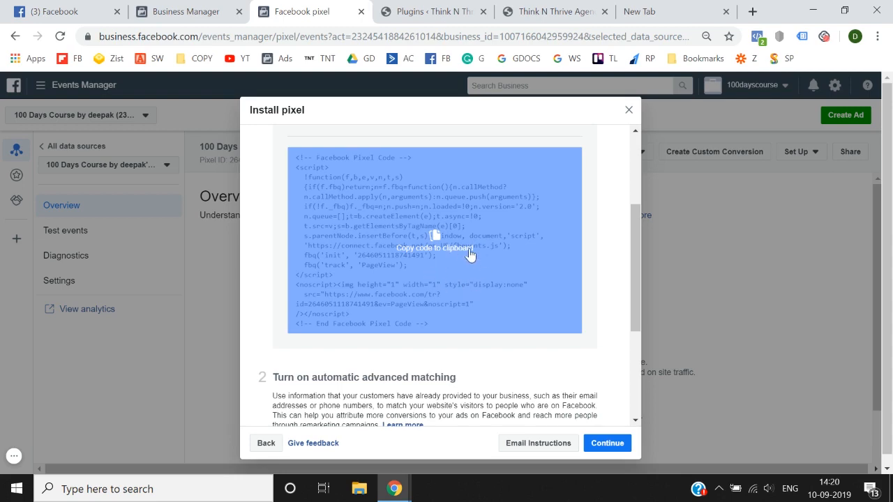
pyautogui.scroll(1, 451, 229)
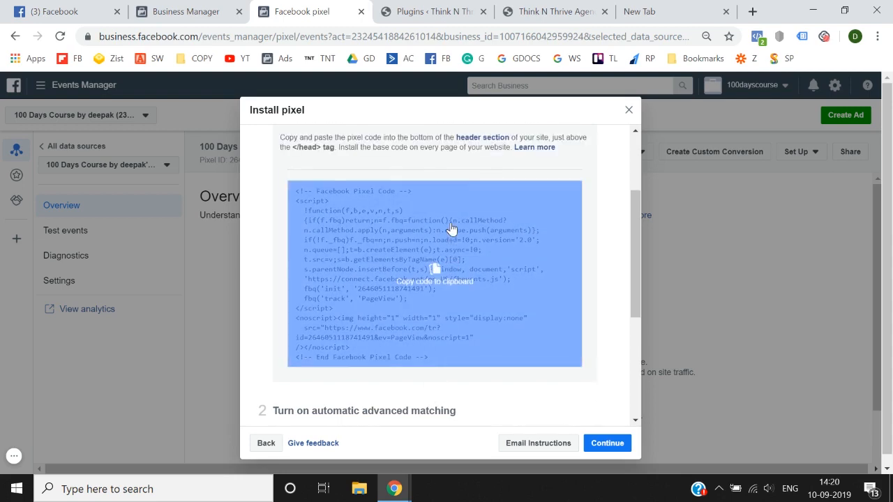
pyautogui.scroll(2, 411, 272)
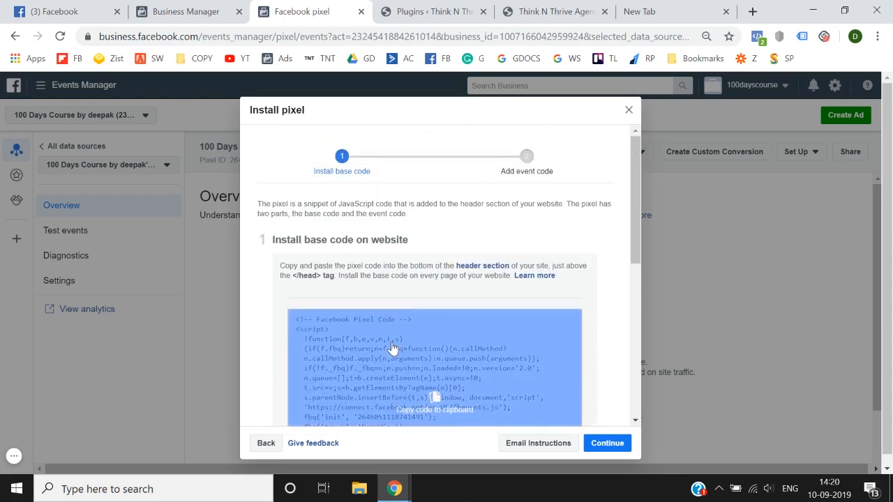
pyautogui.scroll(-1, 393, 348)
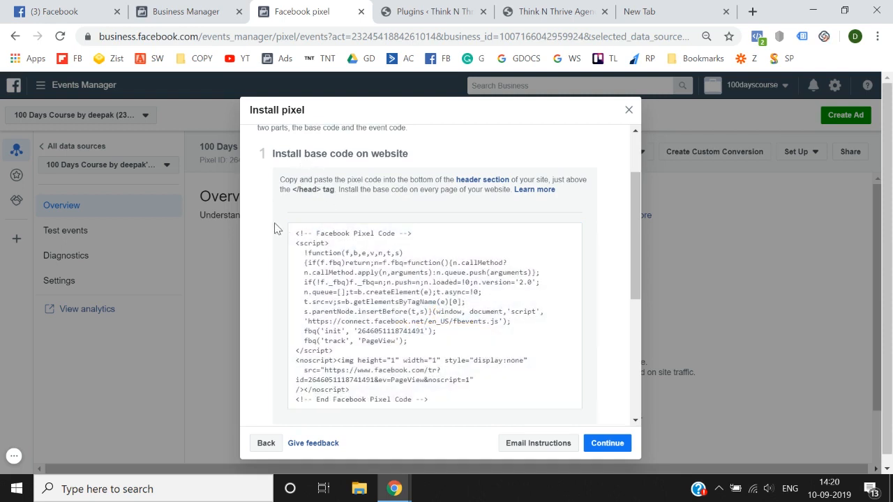
pyautogui.scroll(-1, 410, 303)
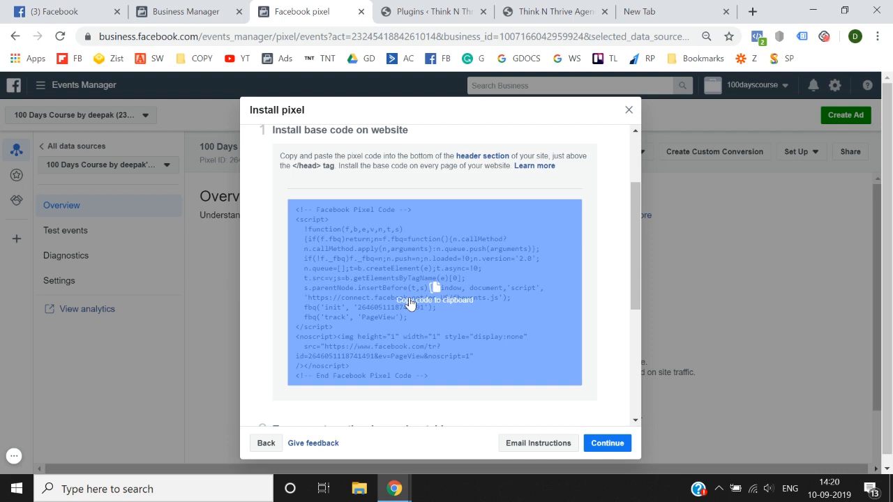
pyautogui.scroll(-2, 411, 303)
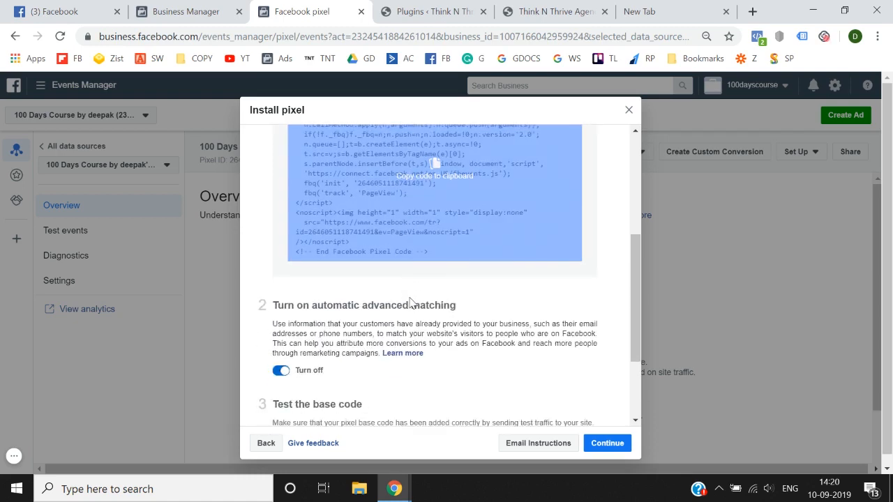
pyautogui.scroll(4, 393, 323)
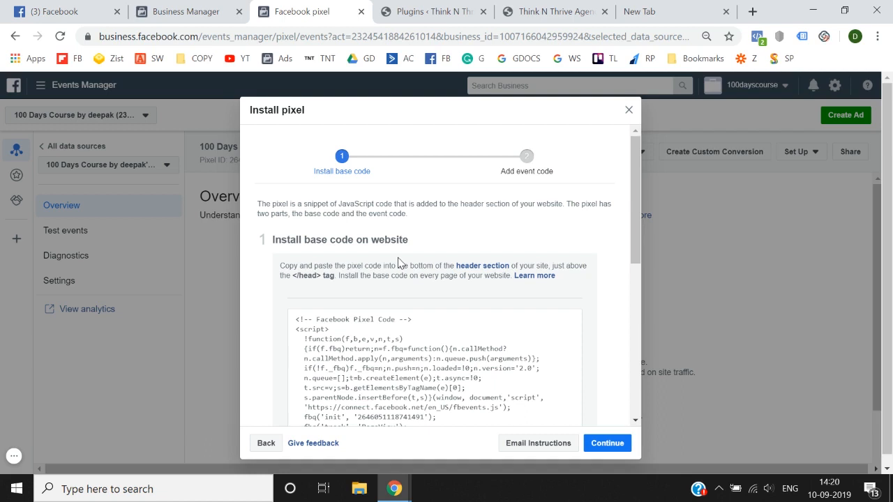
pyautogui.moveTo(337, 275); pyautogui.dragTo(493, 277)
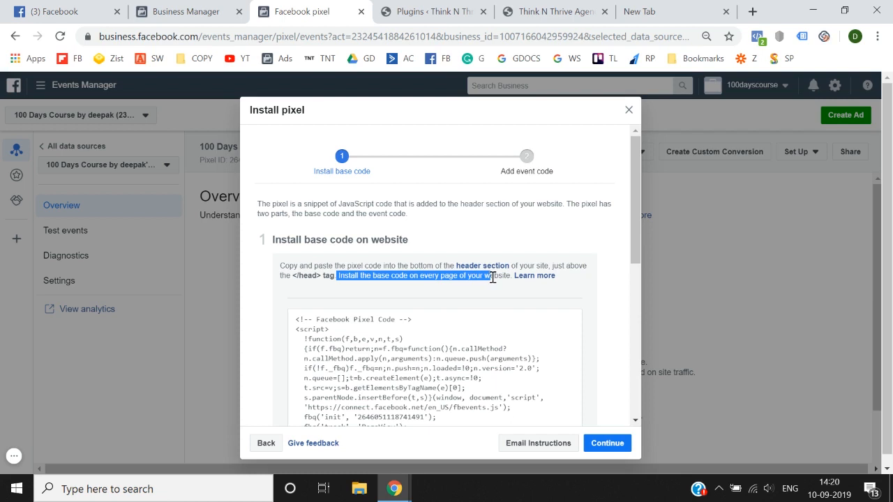
pyautogui.click(492, 277)
pyautogui.scroll(-3, 491, 277)
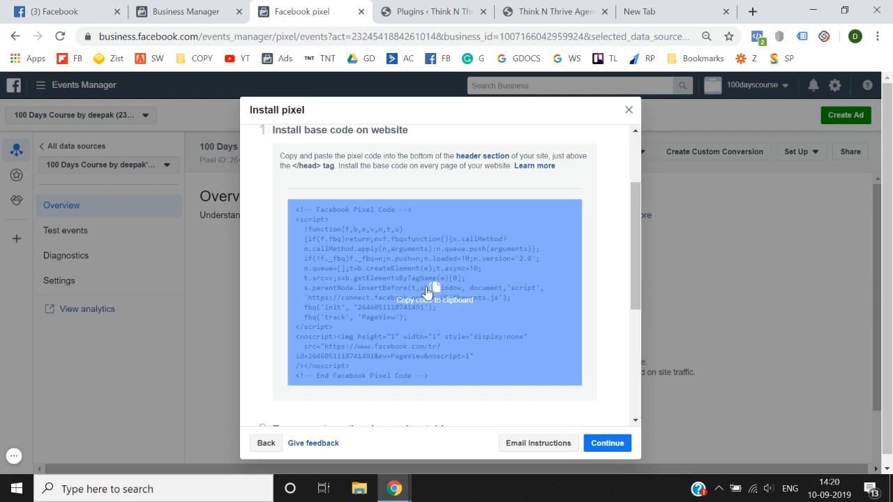
# - Open Google Tag Manager through a web search for "google tag manager" and start creating a new account
pyautogui.click(677, 9)
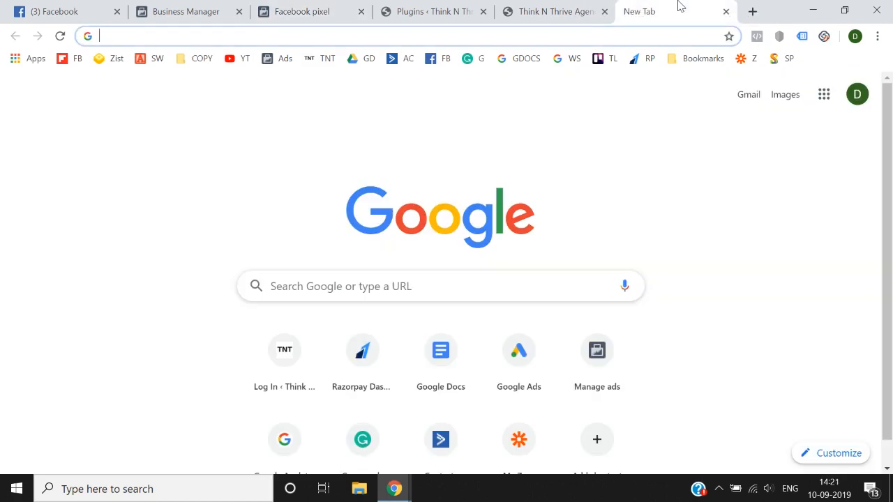
pyautogui.write('googoe')
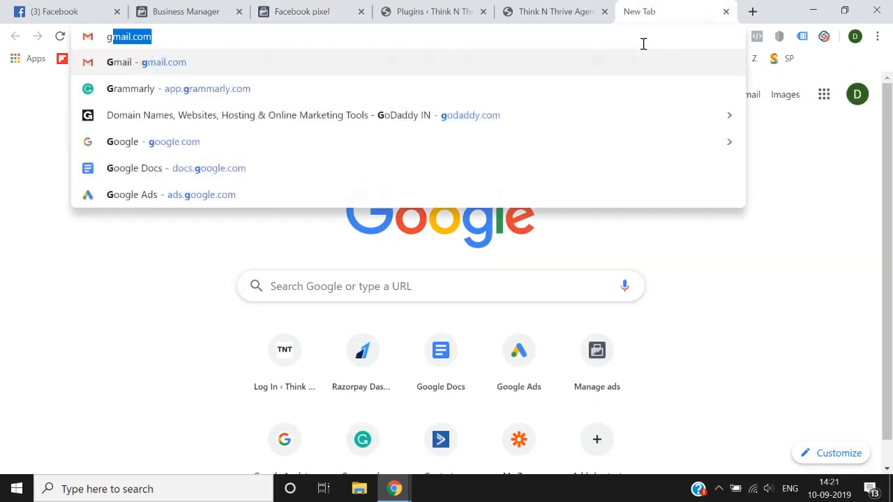
pyautogui.press('BackSpace')
pyautogui.press('BackSpace')
pyautogui.write('le tag manager')
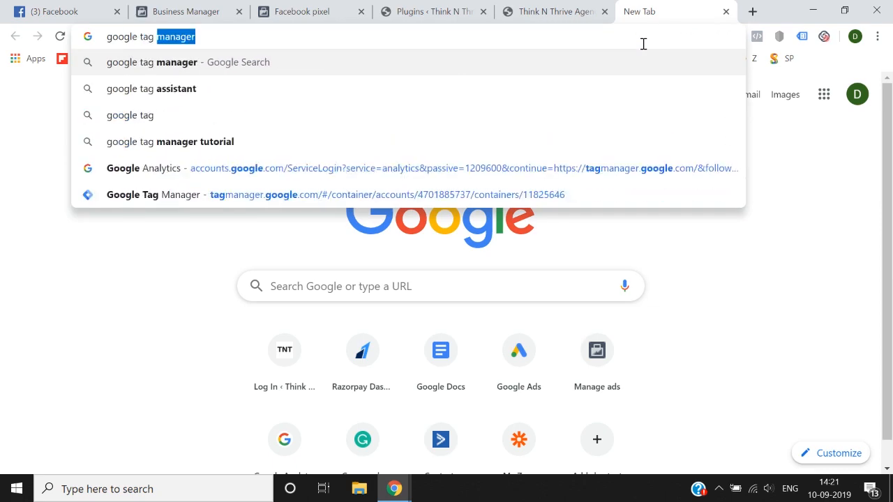
pyautogui.press('Return')
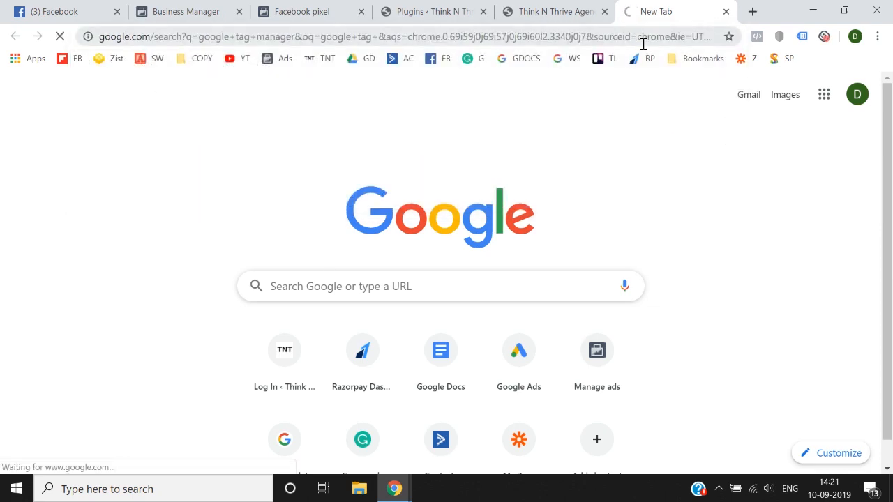
pyautogui.click(133, 204)
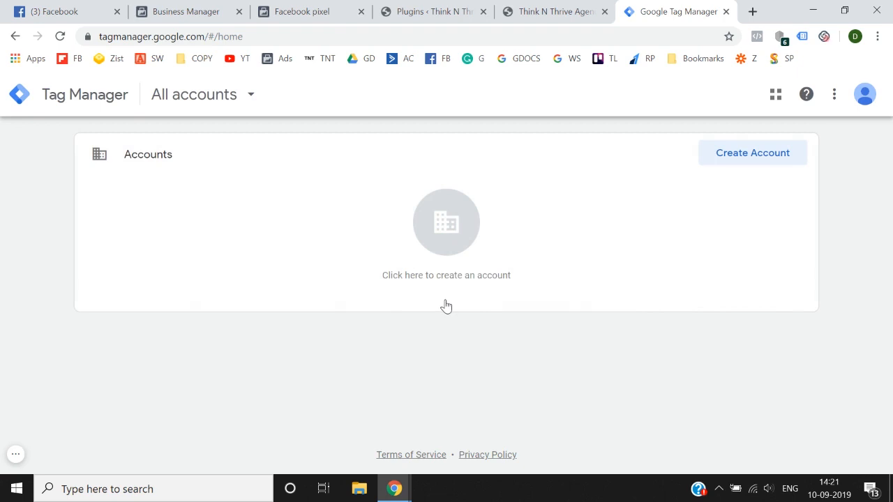
pyautogui.click(462, 251)
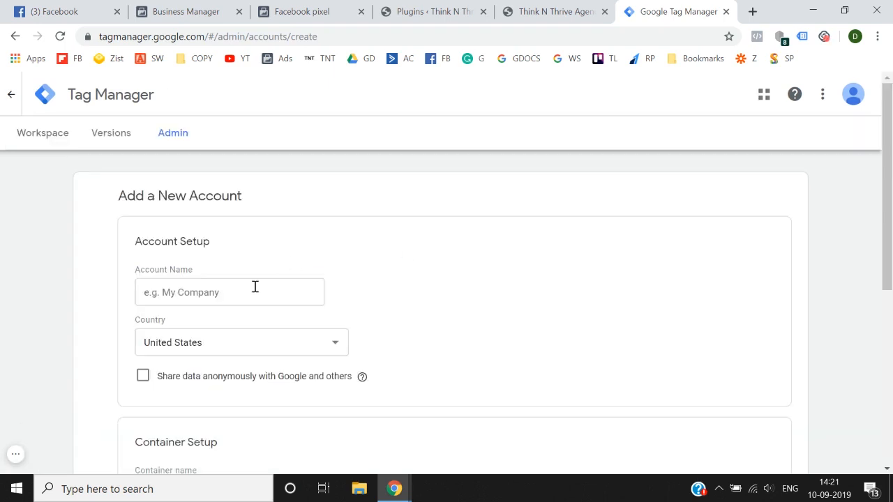
# - Name the account "100 Days Facebook Ads Course by" followed by the instructor's first name, and set its country to India
pyautogui.click(256, 286)
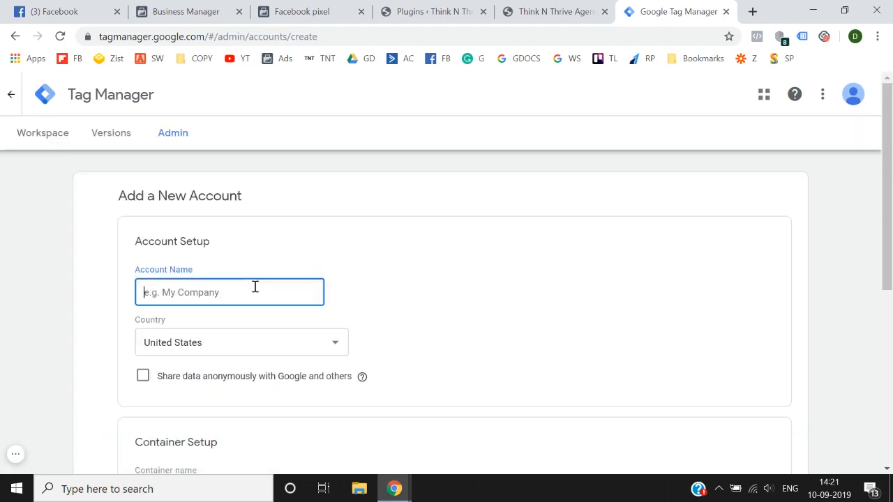
pyautogui.write('100 Dats')
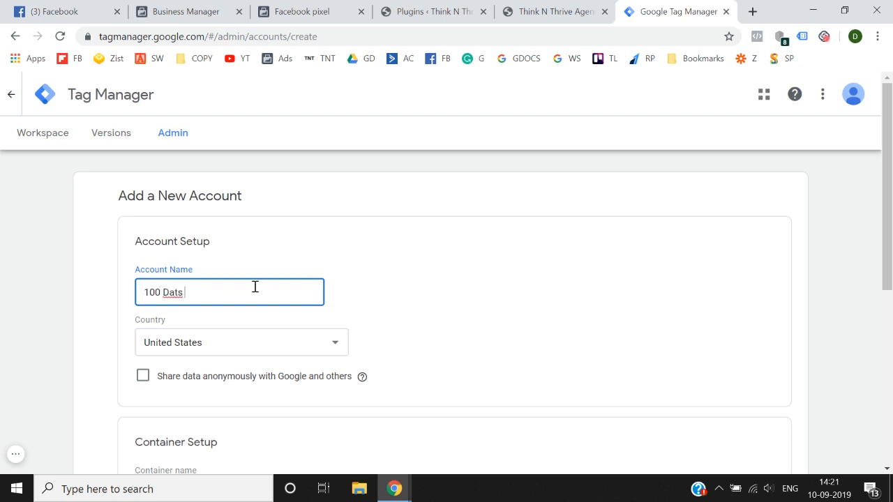
pyautogui.press('BackSpace')
pyautogui.press('BackSpace')
pyautogui.press('BackSpace')
pyautogui.write('ys Facebook Ads Course by Deep')
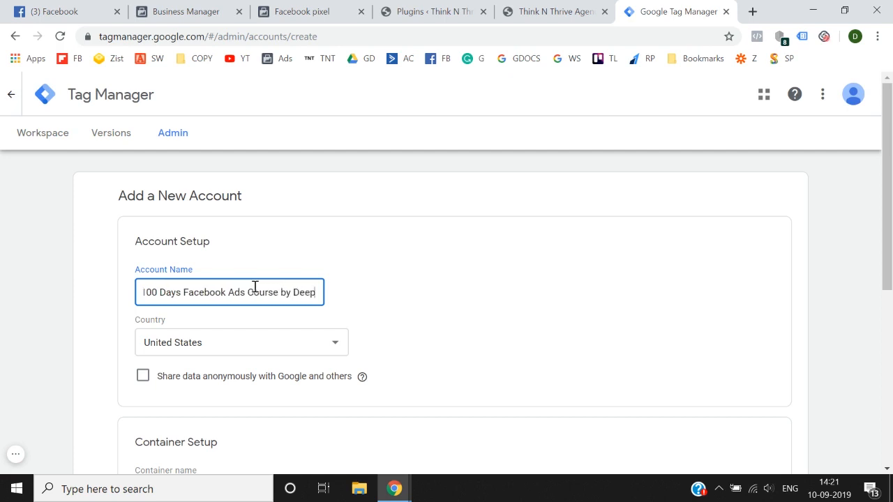
pyautogui.write('ak')
pyautogui.scroll(-2, 255, 286)
pyautogui.click(245, 181)
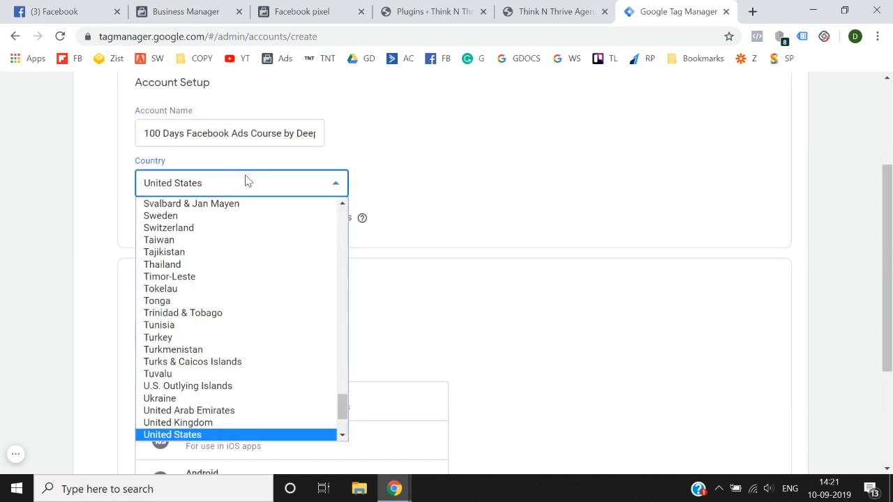
pyautogui.write('India')
pyautogui.press('Return')
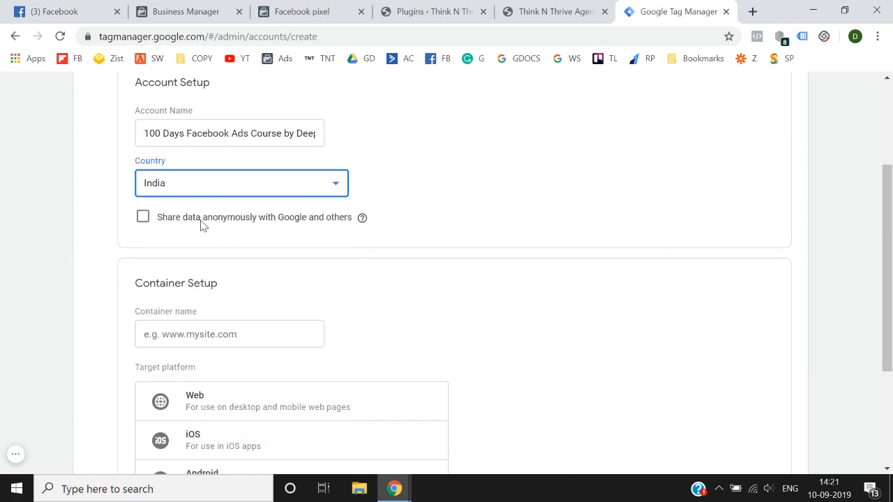
pyautogui.scroll(-2, 177, 230)
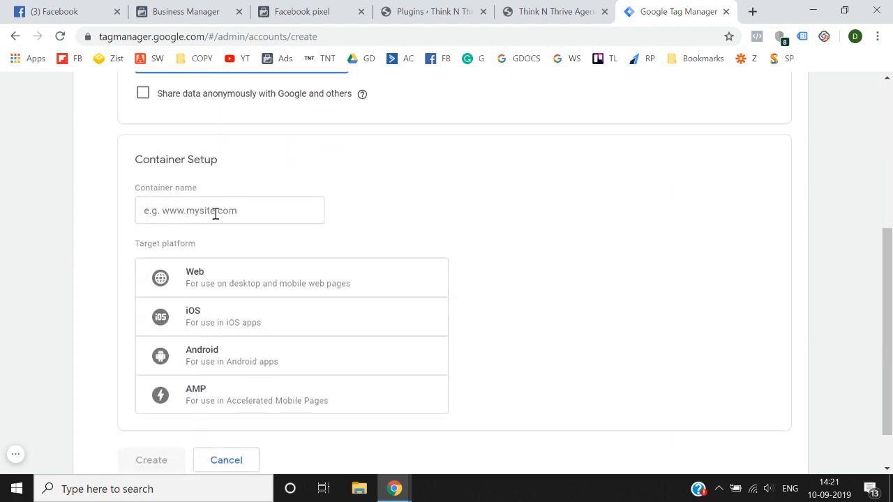
pyautogui.click(216, 214)
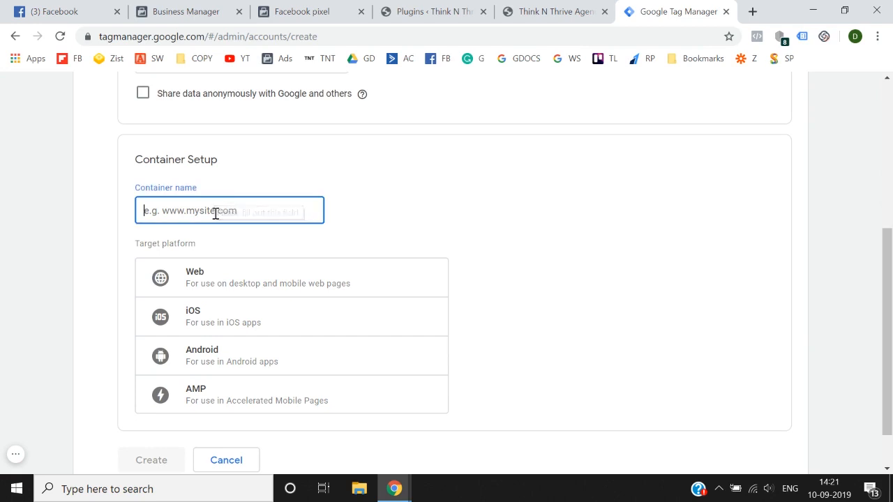
pyautogui.click(583, 6)
pyautogui.click(262, 34)
pyautogui.hotkey('ctrl', 'c')
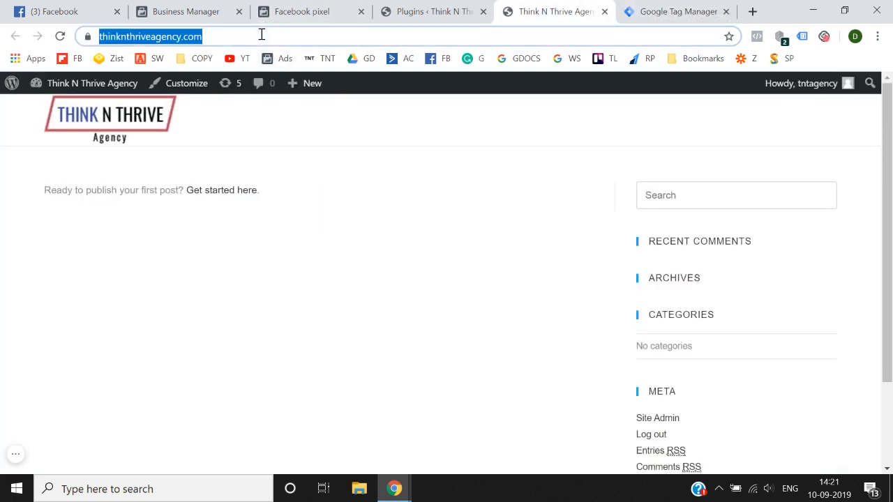
pyautogui.click(407, 9)
pyautogui.click(286, 7)
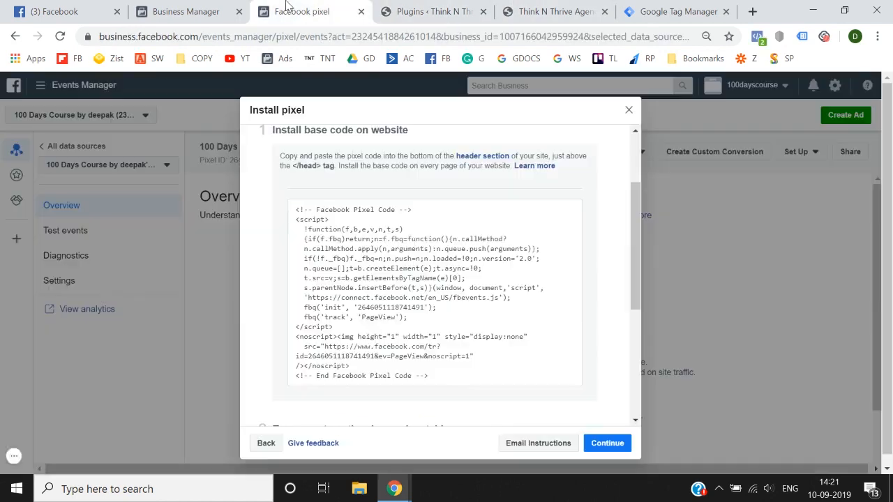
pyautogui.click(625, 8)
pyautogui.hotkey('ctrl', 'v')
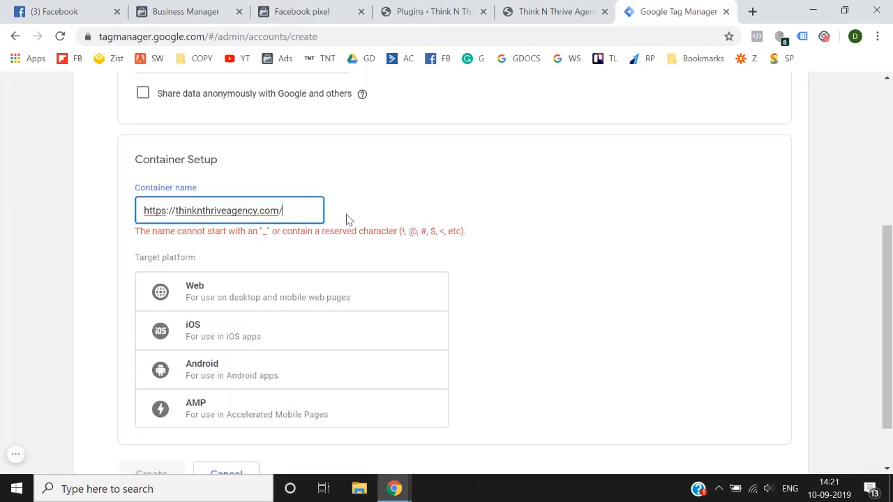
pyautogui.press('Home')
pyautogui.hotkey('shift', 'Right')
pyautogui.hotkey('shift', 'Right')
pyautogui.hotkey('shift', 'Right')
pyautogui.hotkey('shift', 'Right')
pyautogui.hotkey('shift', 'Right')
pyautogui.hotkey('shift', 'Right')
pyautogui.hotkey('shift', 'Right')
pyautogui.hotkey('shift', 'Right')
pyautogui.press('BackSpace')
pyautogui.press('End')
pyautogui.press('BackSpace')
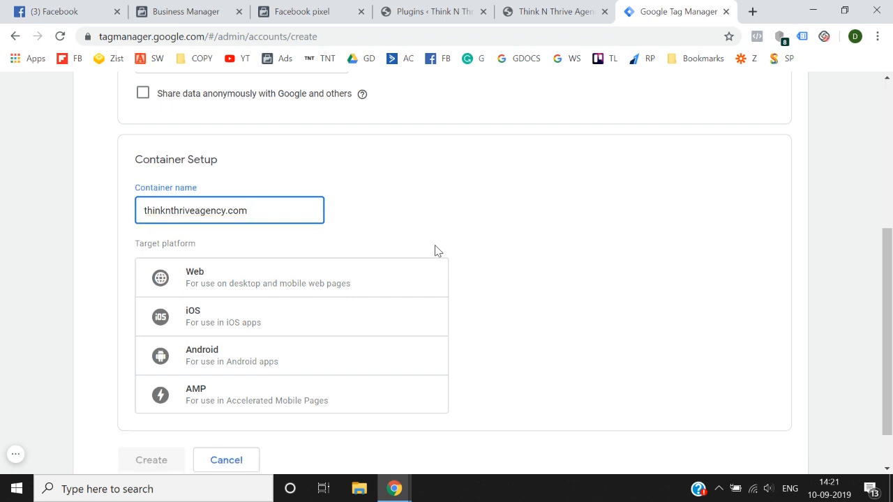
# - Set the container's target platform to Web
pyautogui.scroll(-2, 489, 265)
pyautogui.click(38, 251)
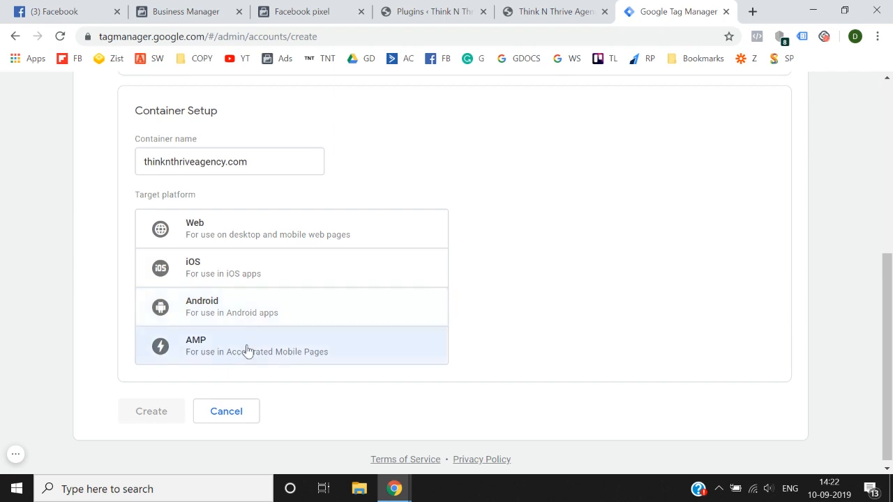
pyautogui.click(229, 231)
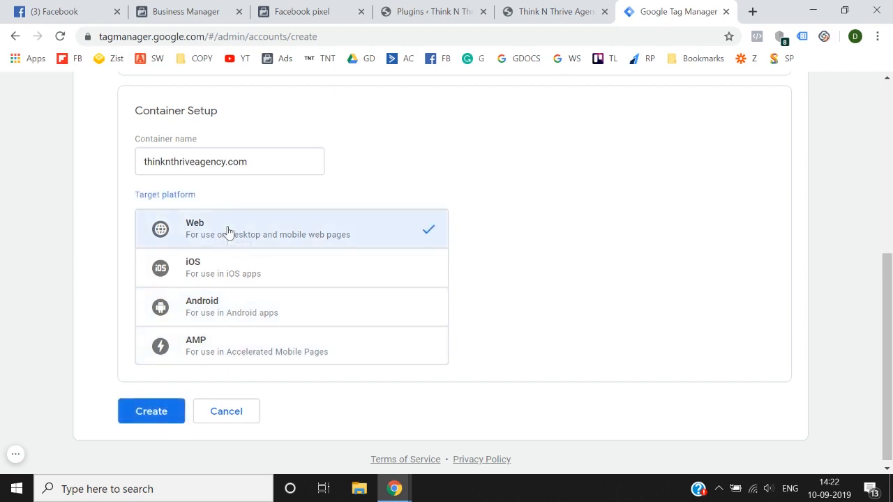
# - Create the Tag Manager account and container, accepting the Terms of Service and the GDPR Data Processing Terms
pyautogui.click(148, 417)
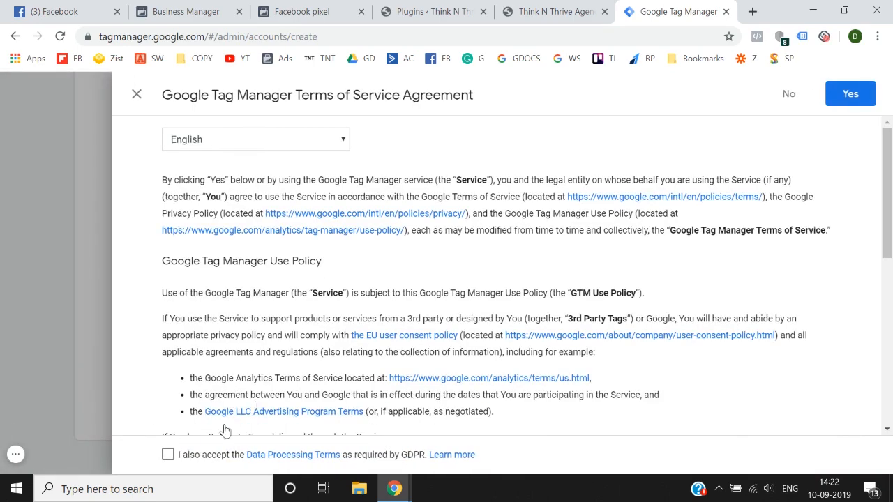
pyautogui.click(170, 456)
pyautogui.scroll(-10, 523, 391)
pyautogui.click(869, 104)
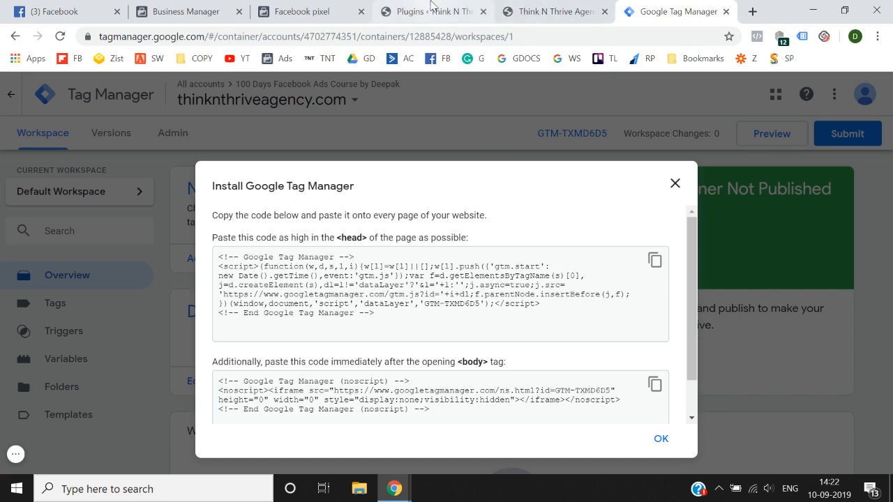
# - Switch to the WordPress admin of Think N Thrive Agency and open the Theme Editor
pyautogui.click(491, 9)
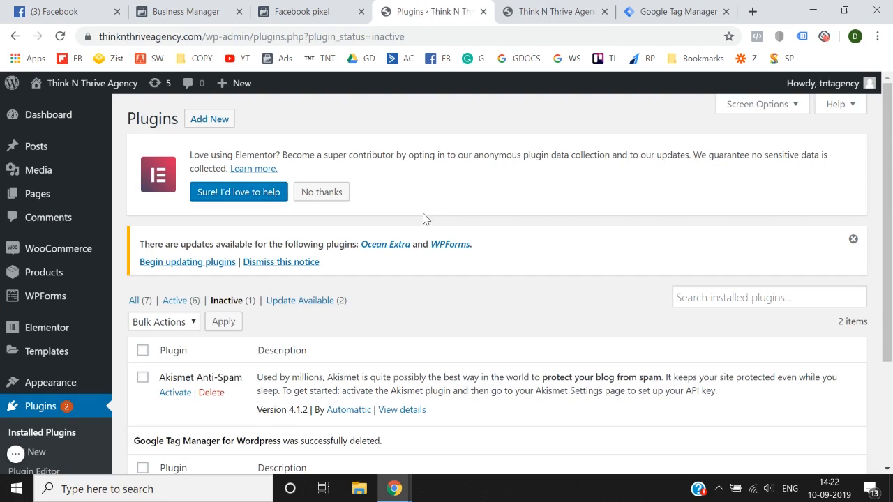
pyautogui.scroll(-1, 79, 358)
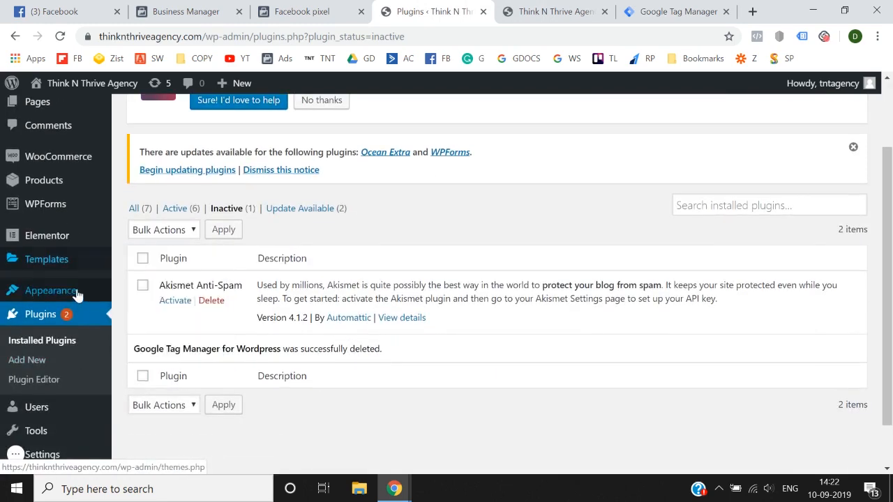
pyautogui.moveTo(77, 295)
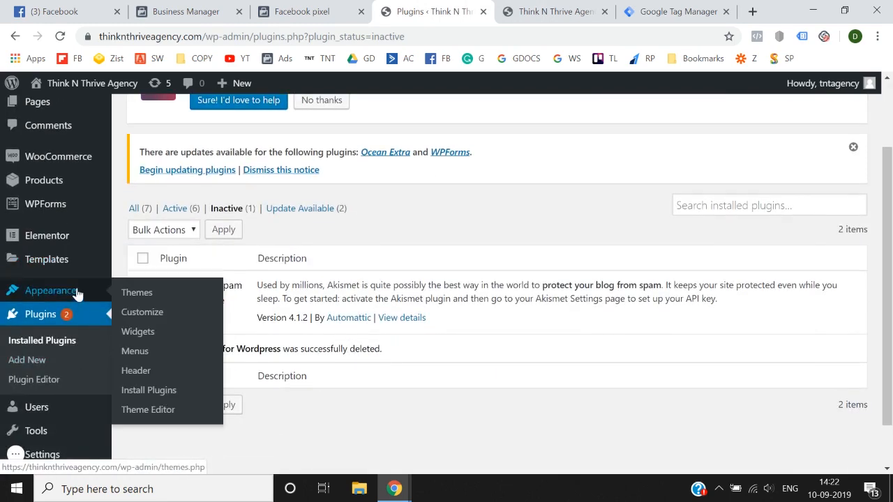
pyautogui.click(156, 412)
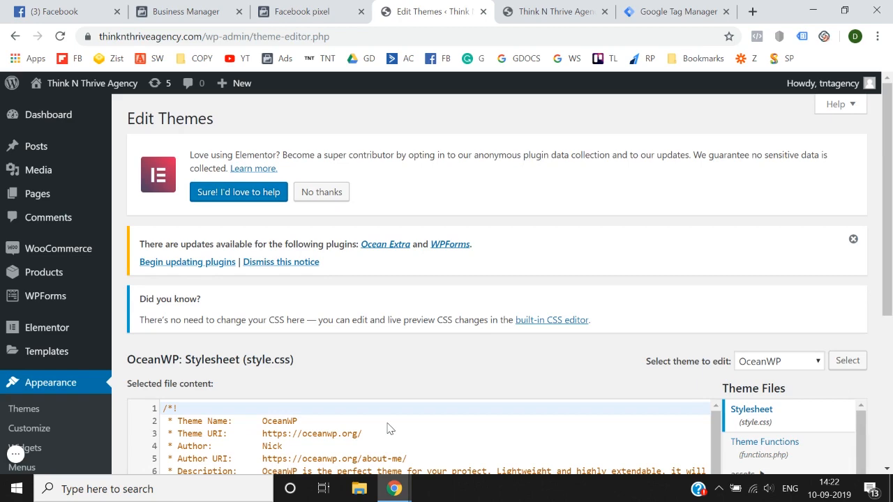
# - Open the OceanWP theme's Theme Header file (header.php) for editing and find its head and body tags
pyautogui.scroll(-3, 482, 360)
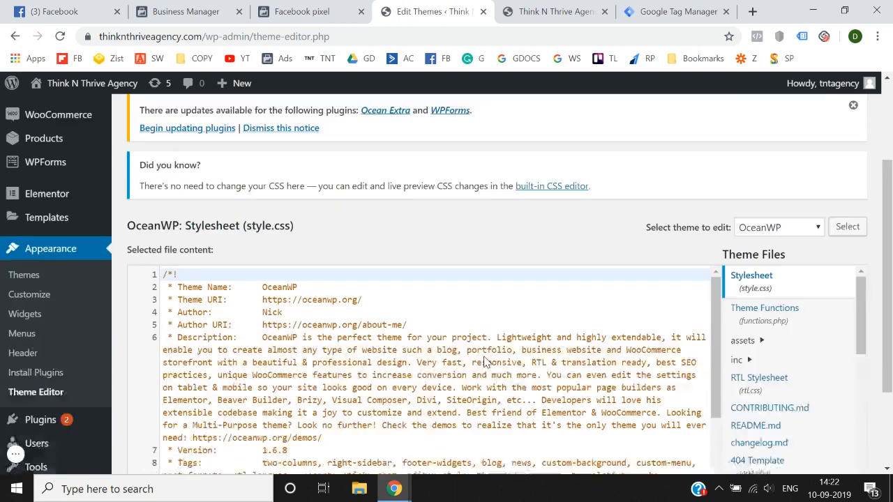
pyautogui.scroll(-1, 762, 314)
pyautogui.scroll(-1, 774, 349)
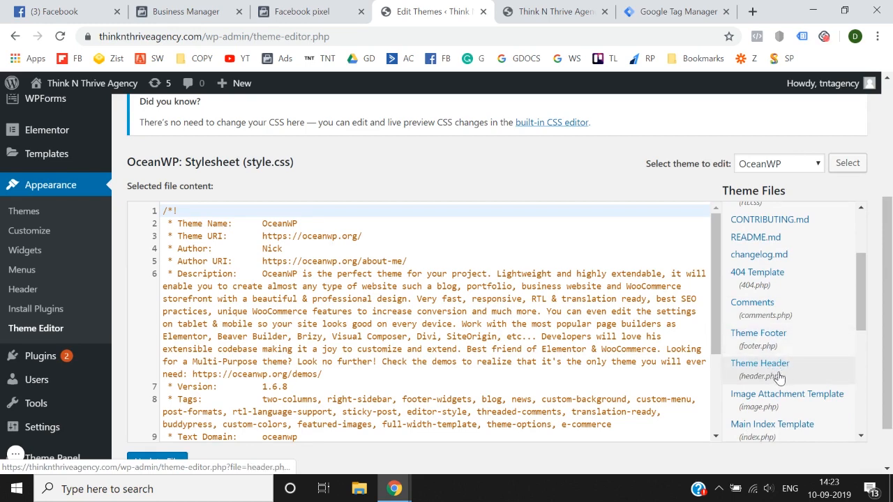
pyautogui.scroll(-1, 780, 379)
pyautogui.scroll(-1, 612, 176)
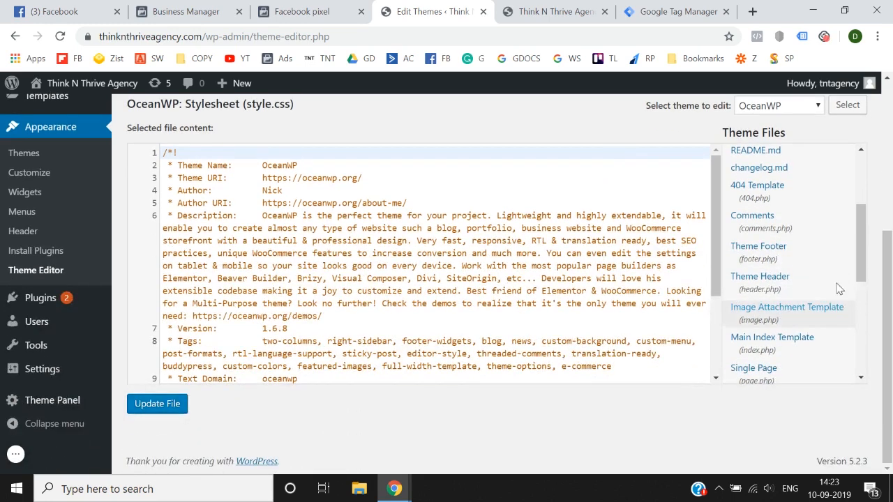
pyautogui.click(779, 283)
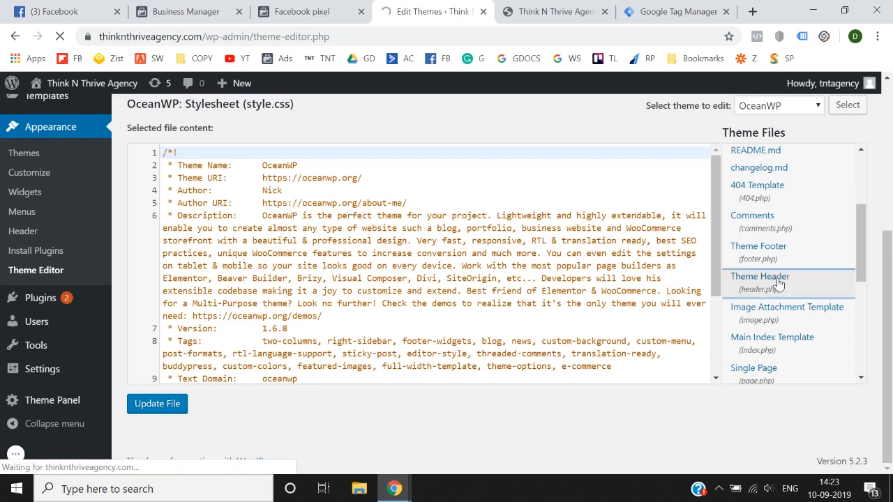
pyautogui.scroll(-3, 477, 342)
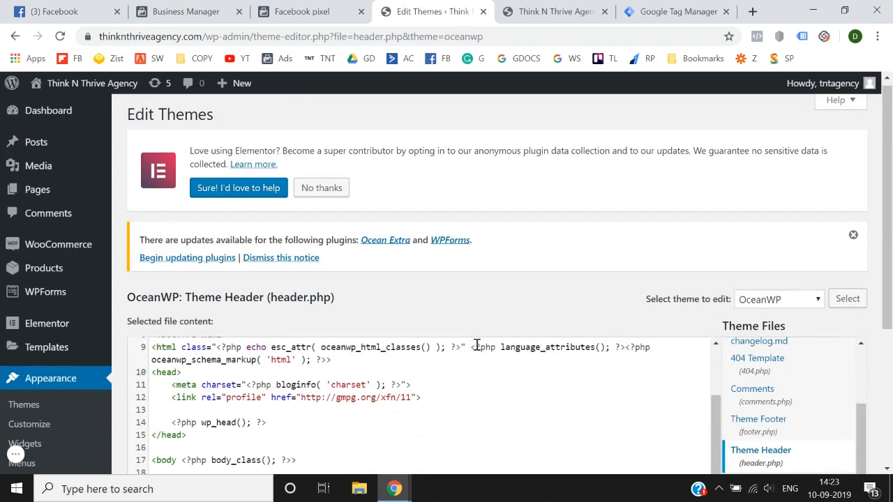
pyautogui.scroll(-3, 477, 342)
pyautogui.scroll(3, 477, 343)
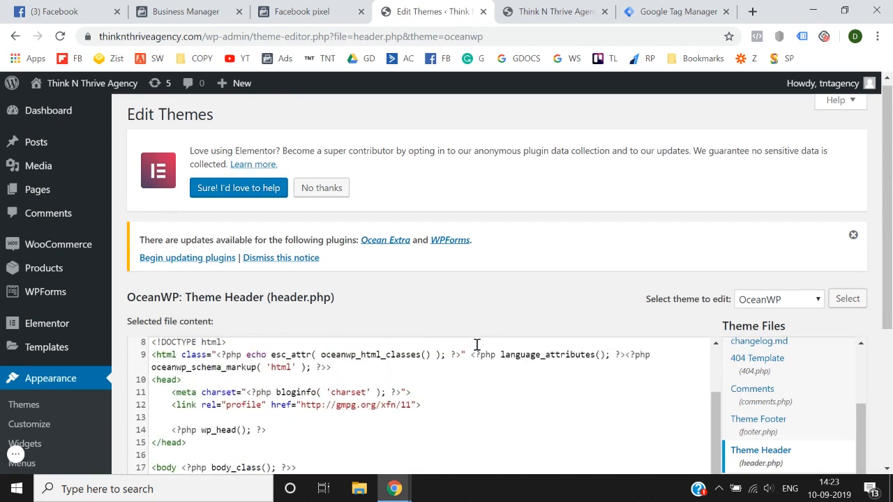
# - Copy the head snippet from Google Tag Manager and paste it on a new line directly below </head> in header.php
pyautogui.click(500, 16)
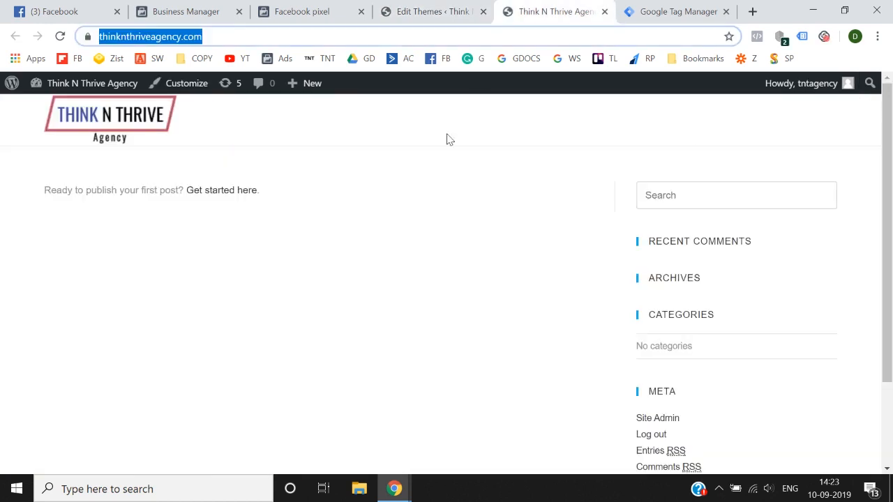
pyautogui.click(670, 10)
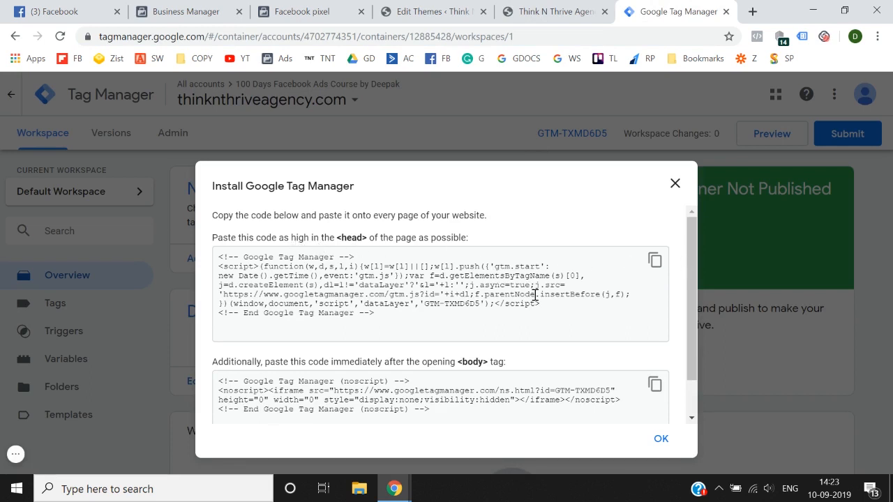
pyautogui.click(654, 260)
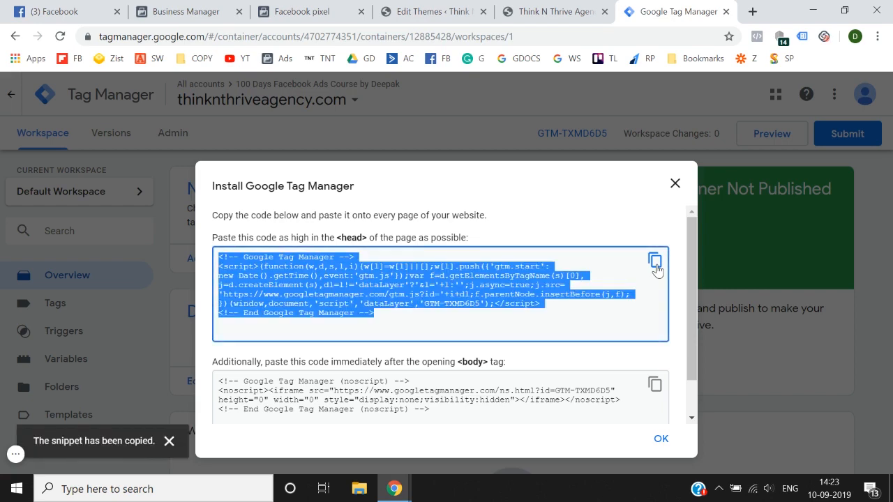
pyautogui.click(416, 11)
pyautogui.scroll(-3, 498, 360)
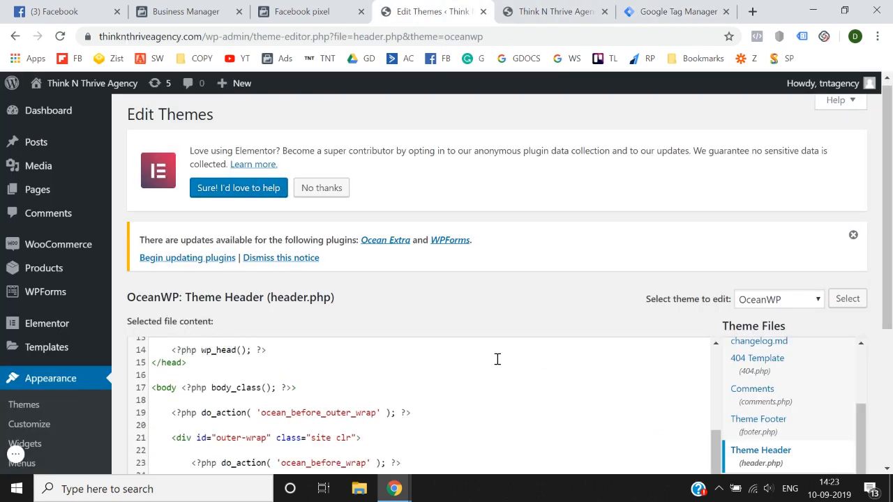
pyautogui.click(245, 349)
pyautogui.press('Return')
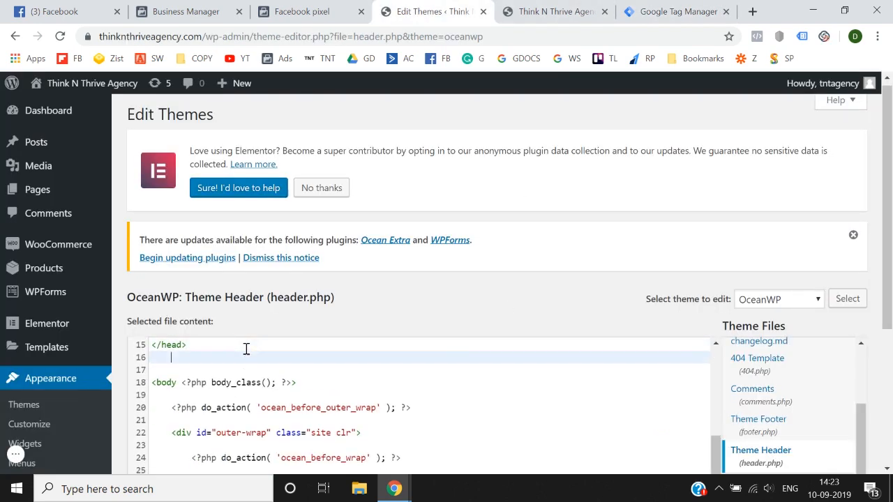
pyautogui.hotkey('ctrl', 'v')
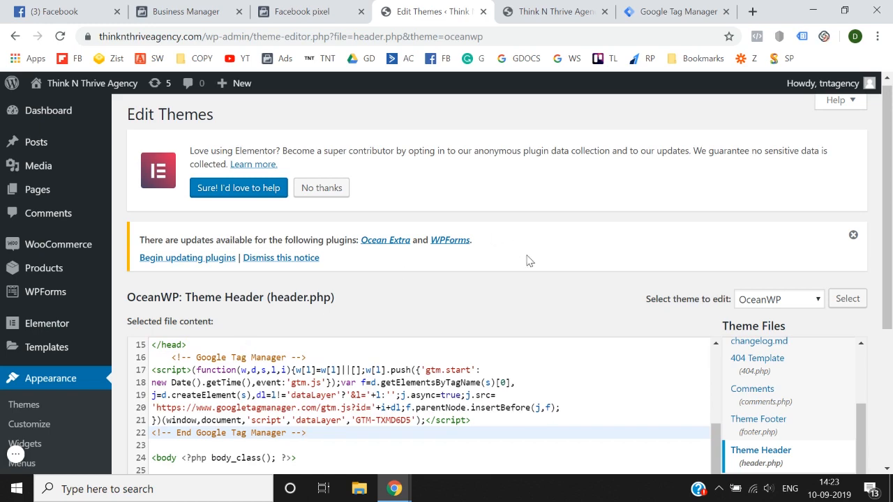
# - Copy the noscript body snippet from the Google Tag Manager installation instructions
pyautogui.click(688, 10)
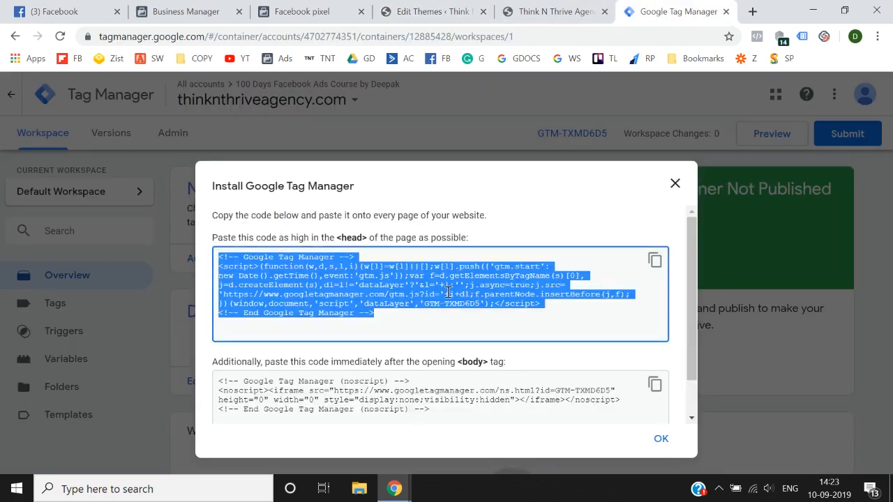
pyautogui.scroll(-1, 448, 292)
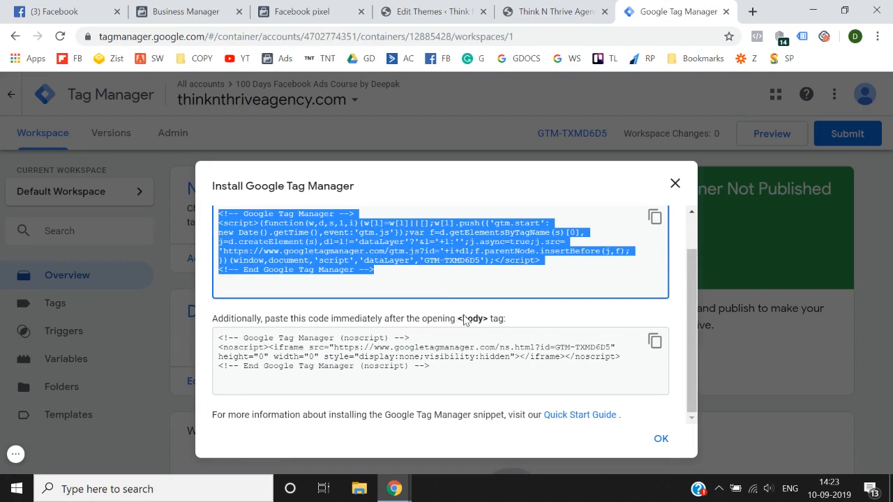
pyautogui.click(461, 321)
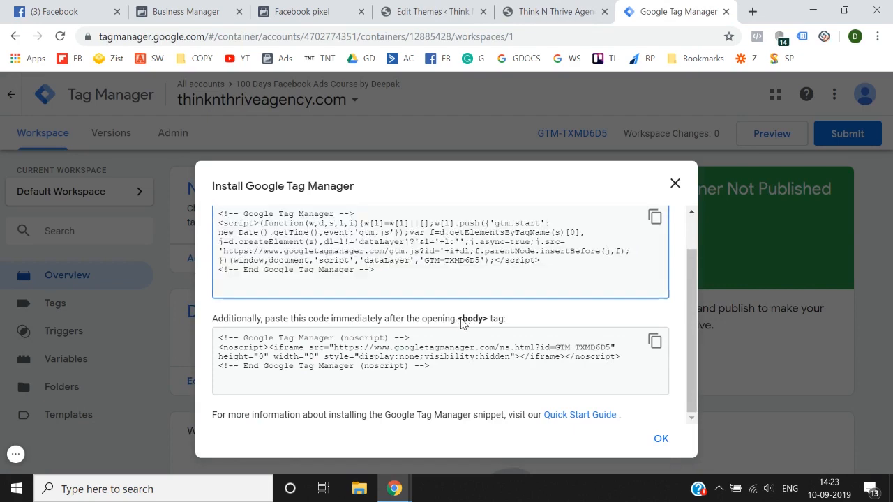
pyautogui.click(654, 341)
pyautogui.click(551, 11)
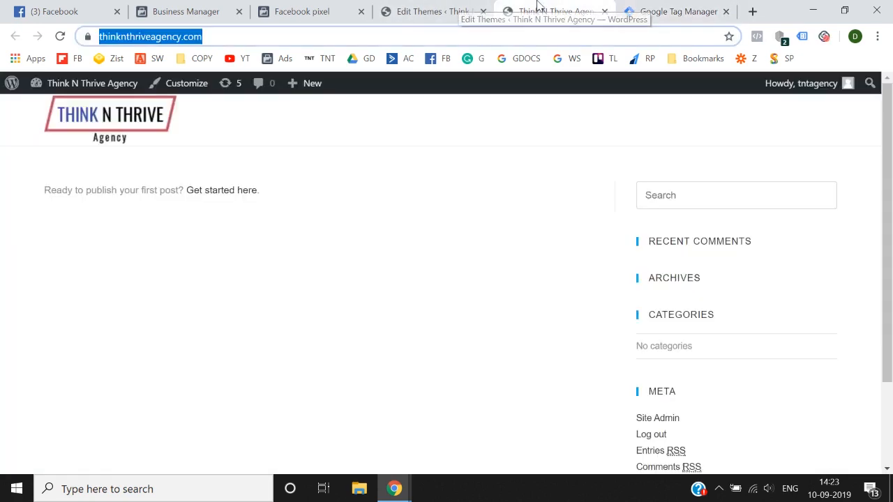
# - Paste the noscript snippet on a new line below the opening <body> tag in WordPress's header.php and save the file
pyautogui.click(464, 5)
pyautogui.scroll(-2, 365, 331)
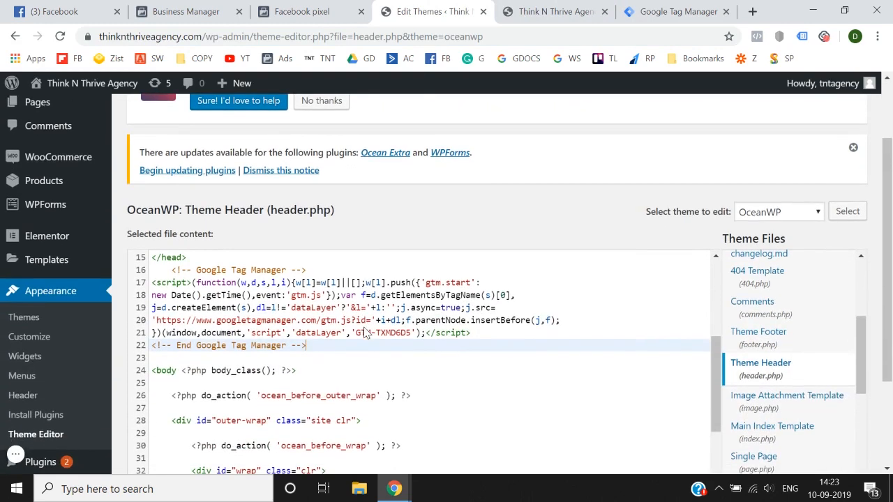
pyautogui.click(151, 373)
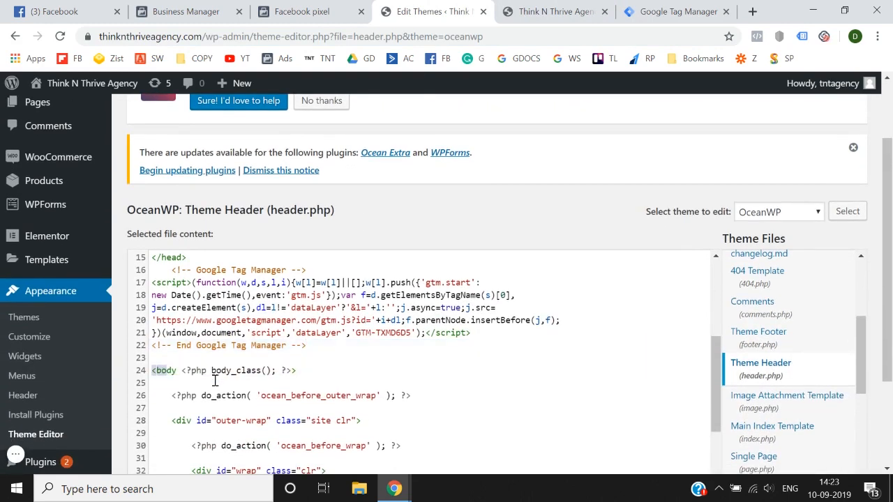
pyautogui.click(326, 373)
pyautogui.press('Return')
pyautogui.hotkey('ctrl', 'v')
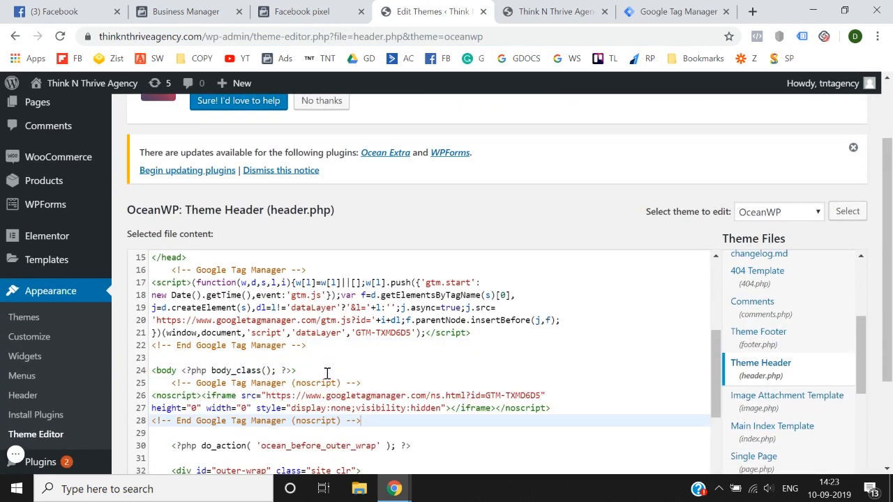
pyautogui.scroll(-2, 459, 223)
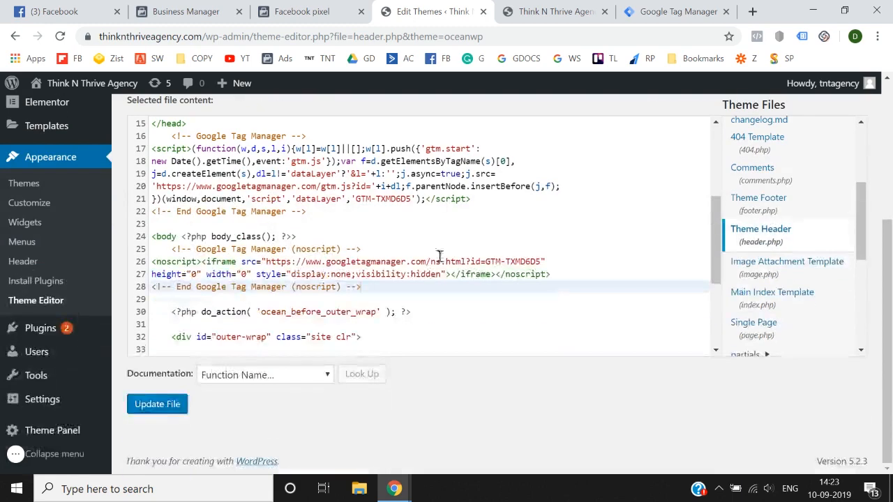
pyautogui.click(160, 410)
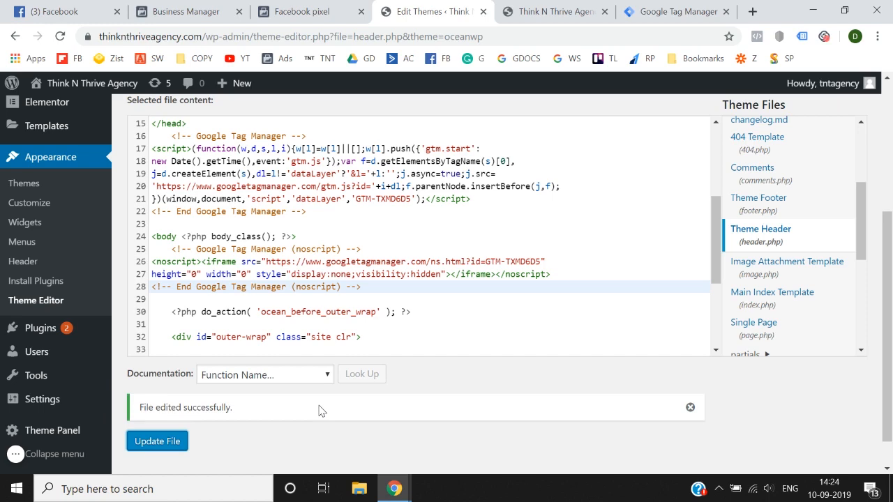
# - Dismiss Google Tag Manager's installation instructions, publish the container without a version name or description, and return to the workspace
pyautogui.click(552, 11)
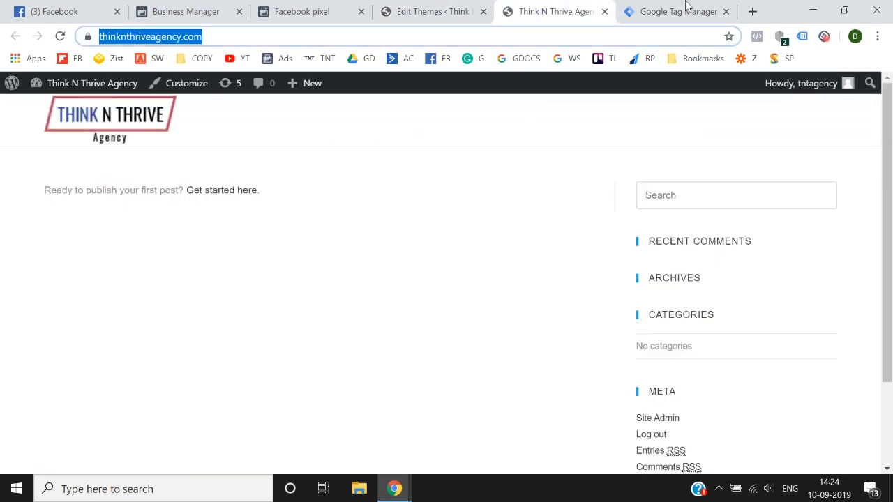
pyautogui.click(718, 10)
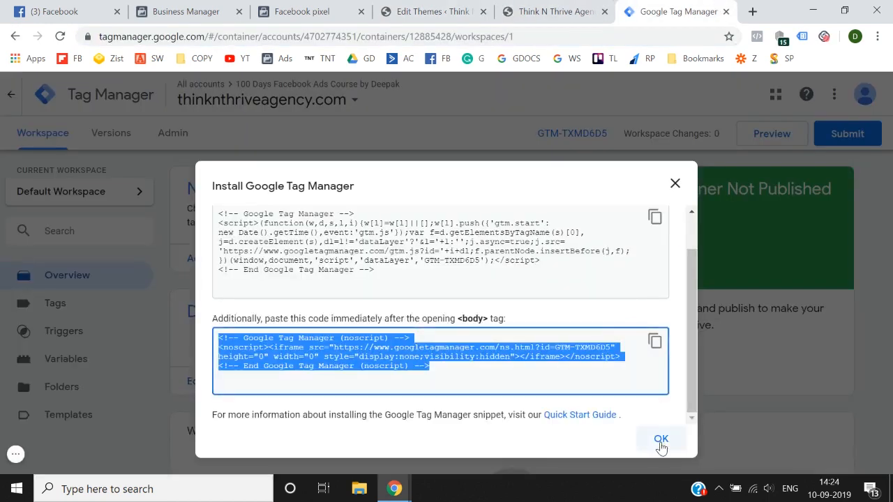
pyautogui.click(661, 443)
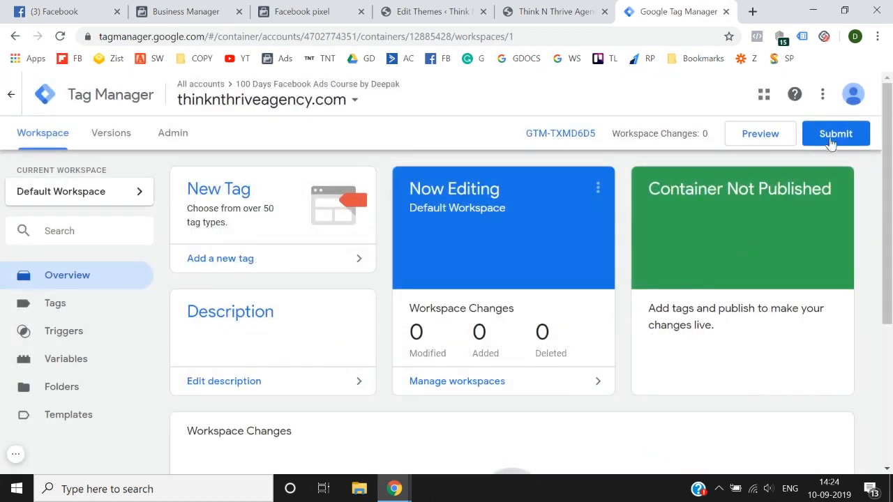
pyautogui.click(836, 136)
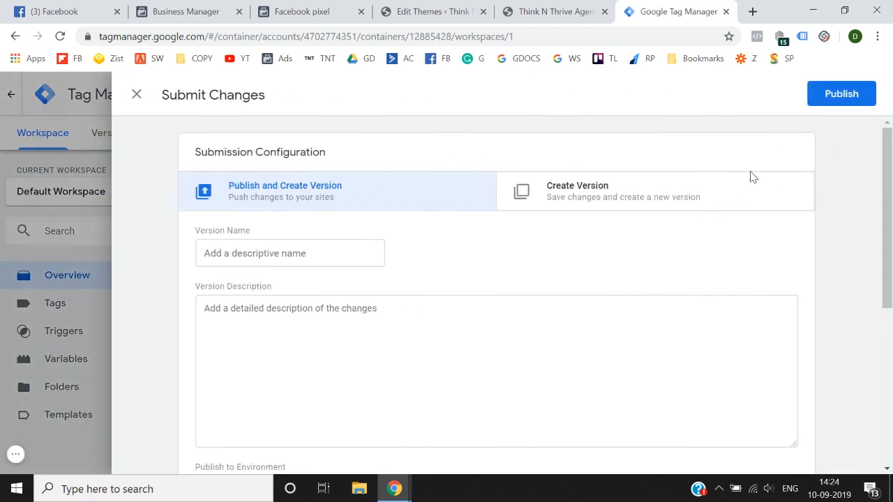
pyautogui.click(855, 95)
pyautogui.click(625, 446)
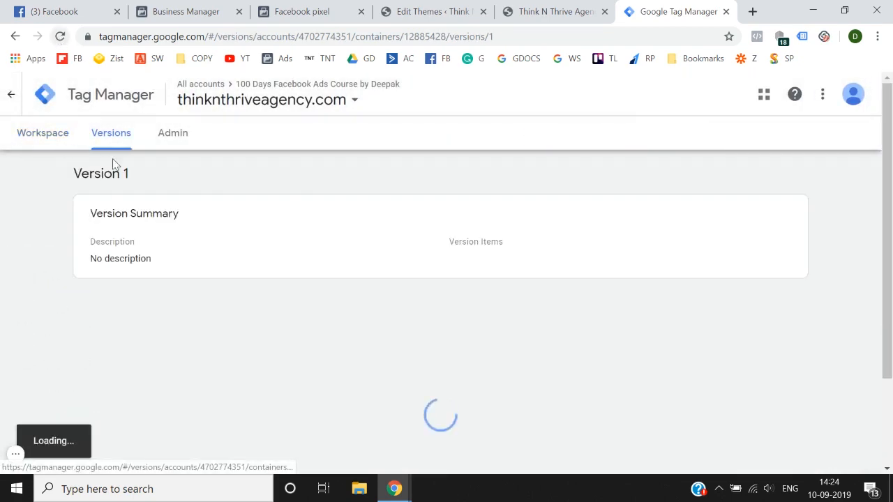
pyautogui.click(61, 140)
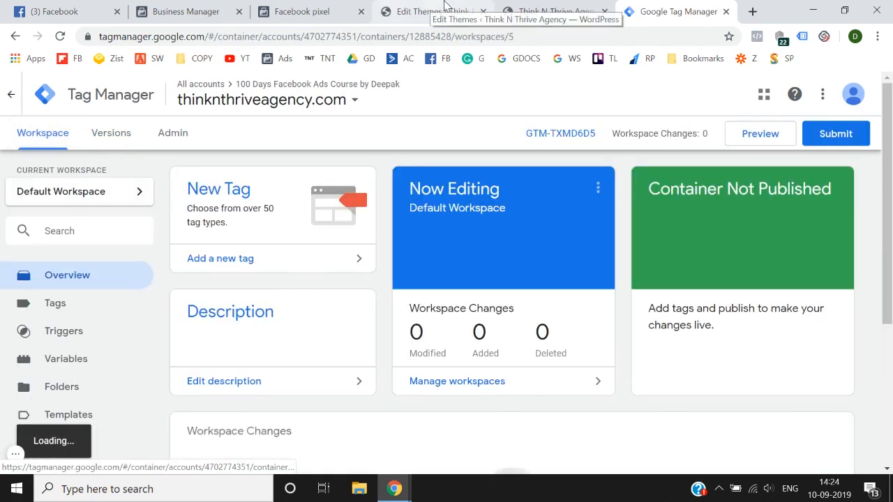
# - Switch to the WordPress theme editor and open the live Think N Thrive Agency site in a new browser tab
pyautogui.click(440, 10)
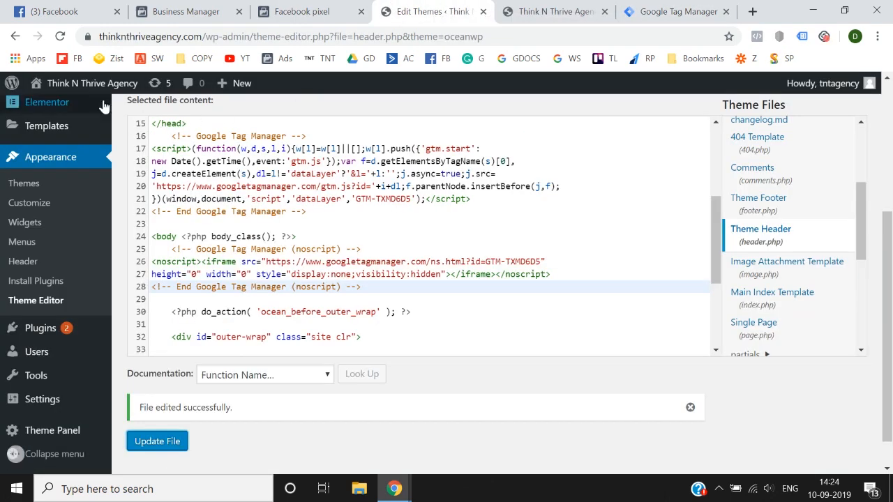
pyautogui.moveTo(49, 84)
pyautogui.rightClick(60, 107)
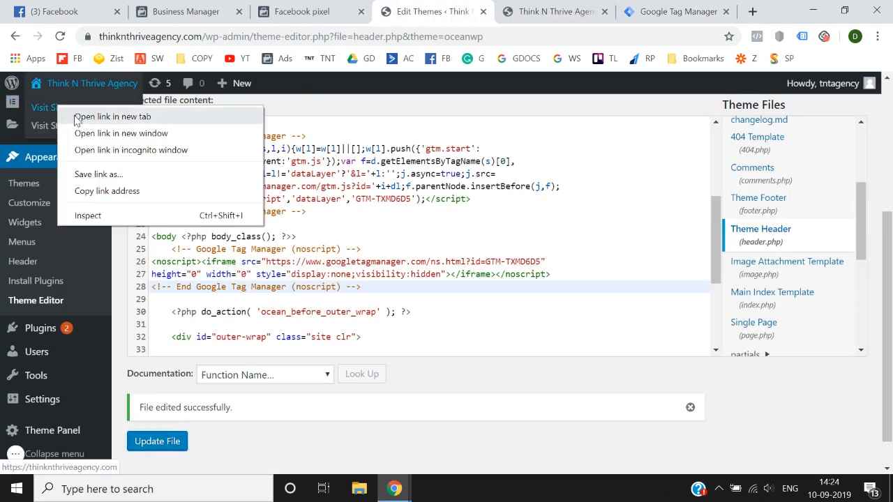
pyautogui.click(68, 116)
pyautogui.click(488, 10)
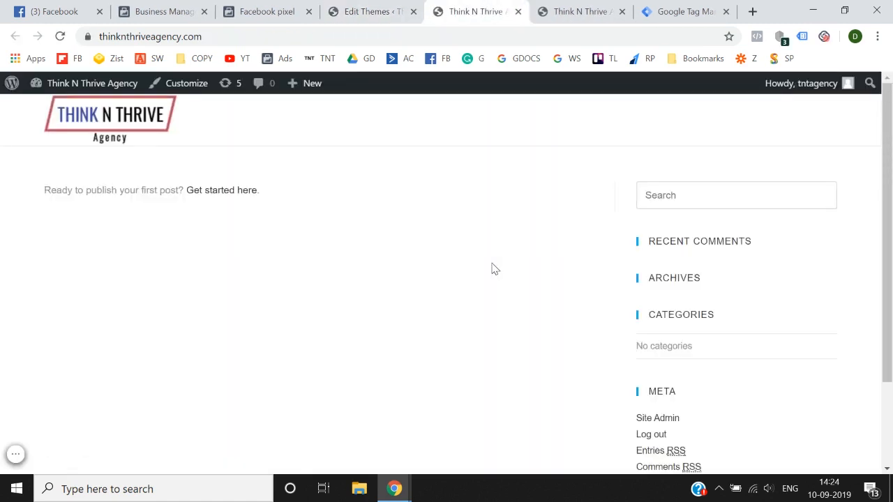
# - Start preview mode for the Default Workspace in Google Tag Manager and reload the live site
pyautogui.click(684, 10)
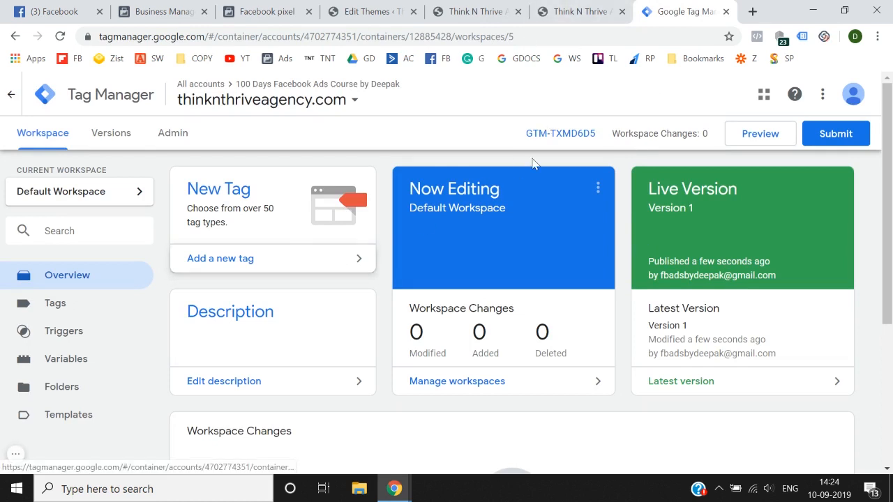
pyautogui.click(762, 133)
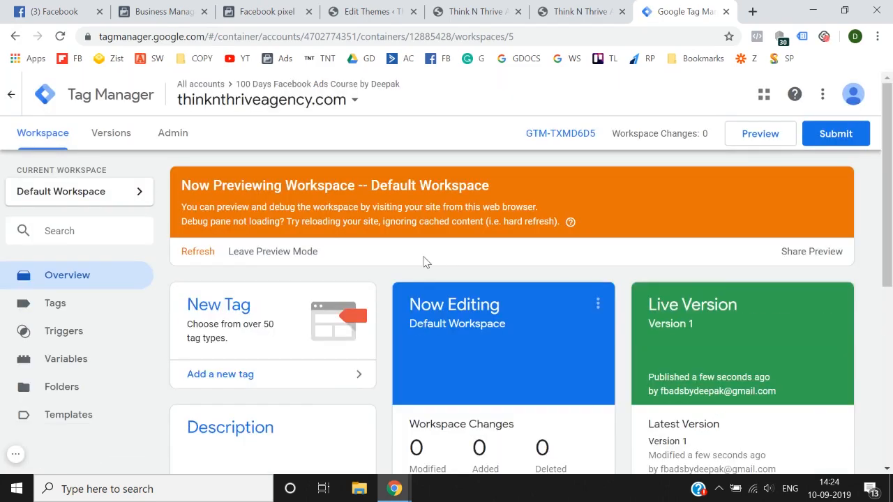
pyautogui.click(530, 7)
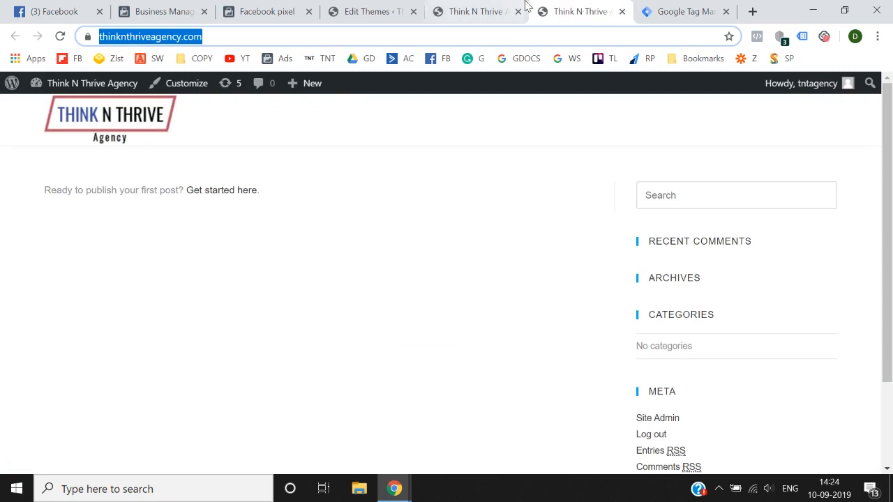
pyautogui.click(60, 37)
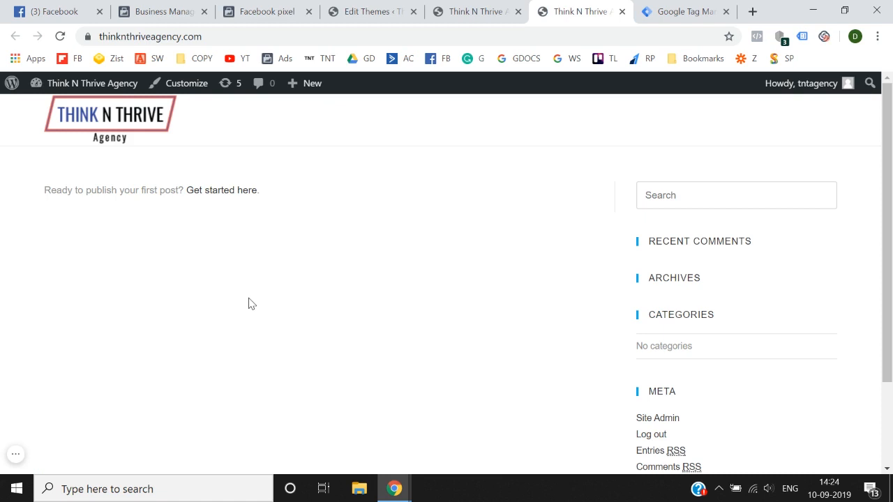
# - Reload the live site again to check for the Tag Manager debug pane
pyautogui.click(687, 11)
pyautogui.click(579, 11)
pyautogui.scroll(-3, 532, 279)
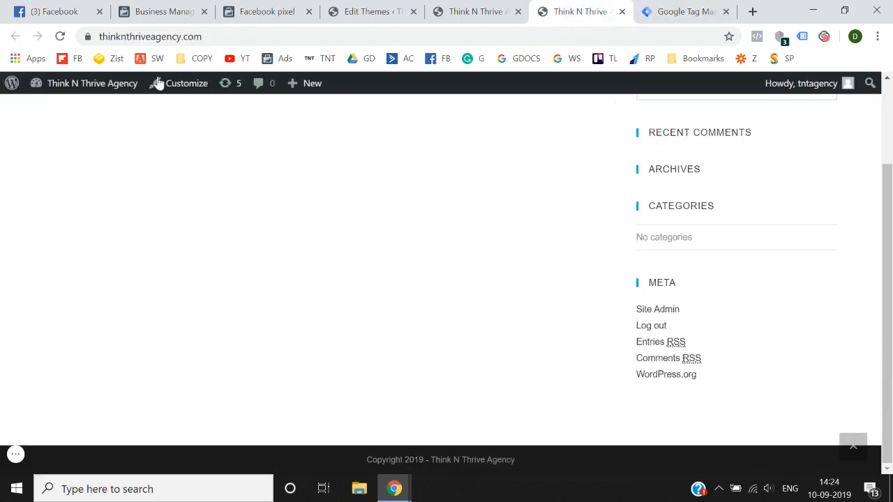
pyautogui.click(60, 36)
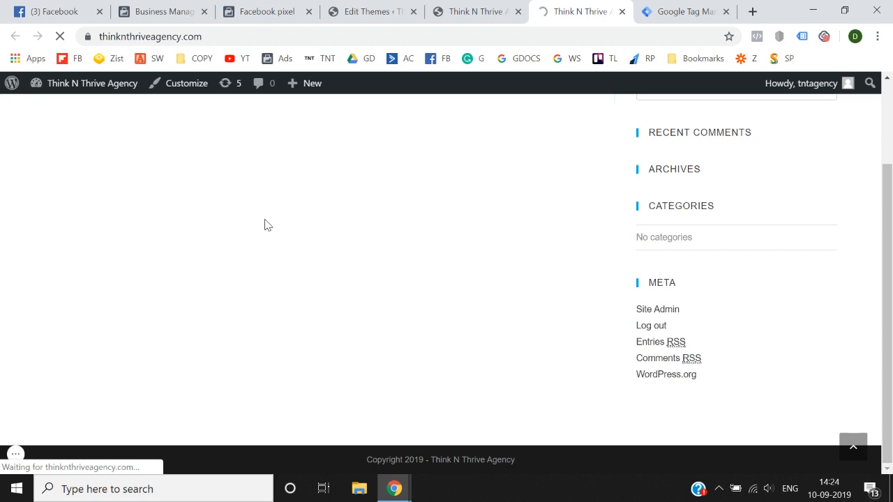
pyautogui.scroll(2, 266, 225)
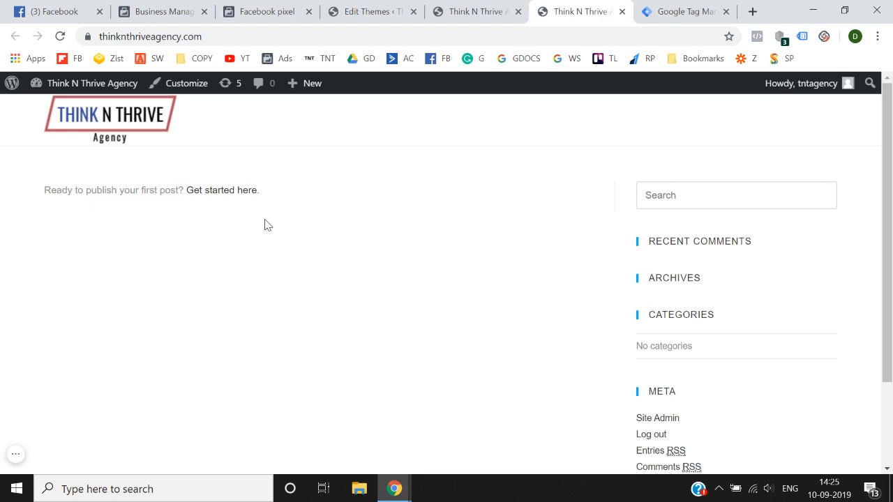
pyautogui.press('F5')
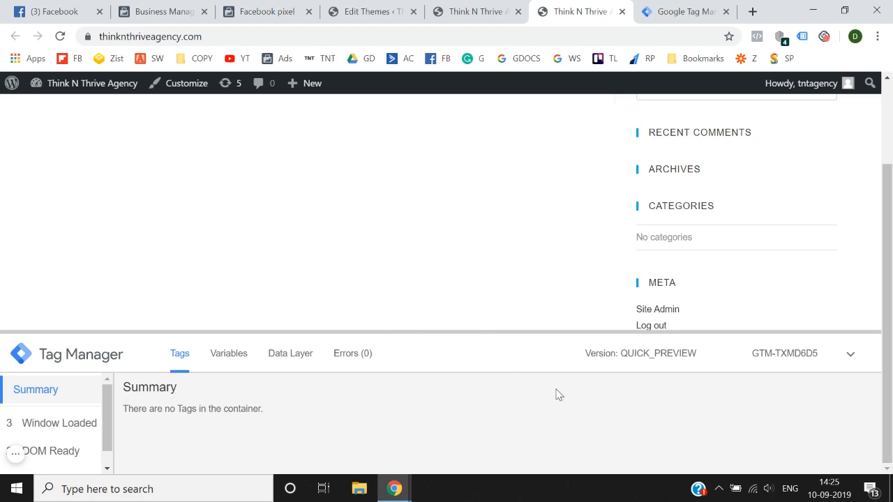
# - Compare the container ID in the site's debug pane with the one in the Google Tag Manager workspace
pyautogui.click(683, 11)
pyautogui.click(579, 7)
pyautogui.click(679, 11)
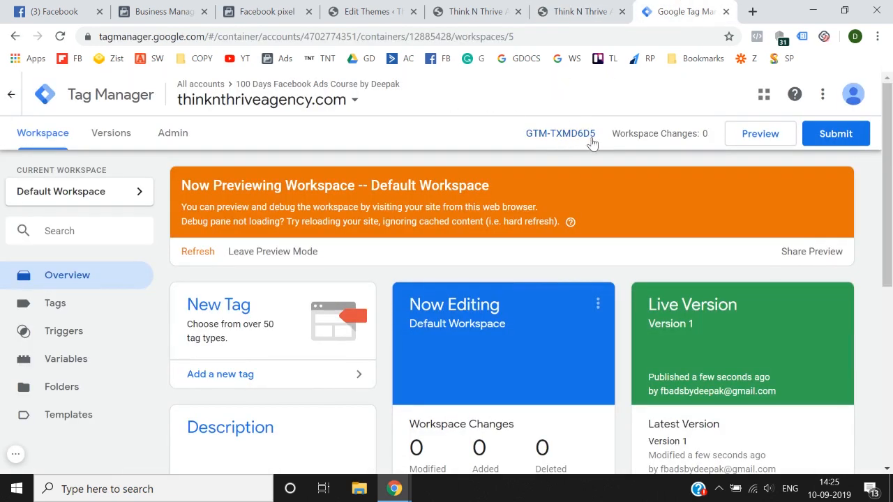
pyautogui.click(574, 10)
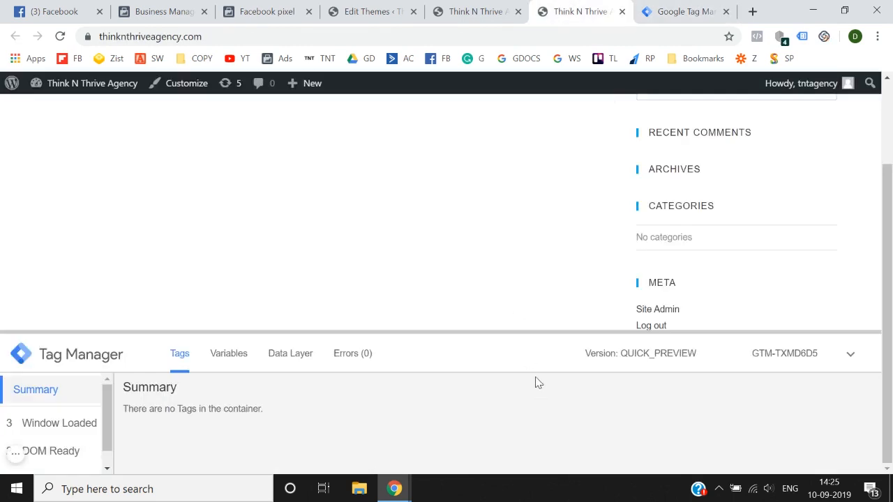
pyautogui.click(645, 8)
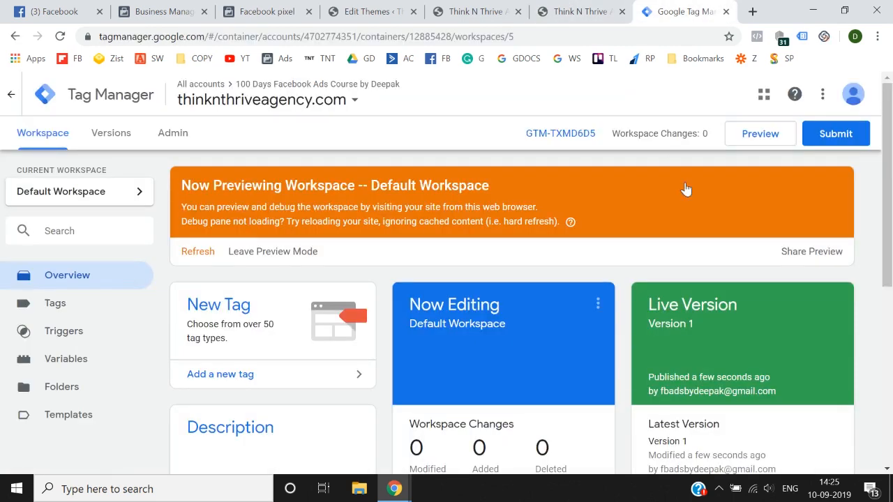
# - Leave preview mode in Google Tag Manager and reload the live site
pyautogui.click(292, 252)
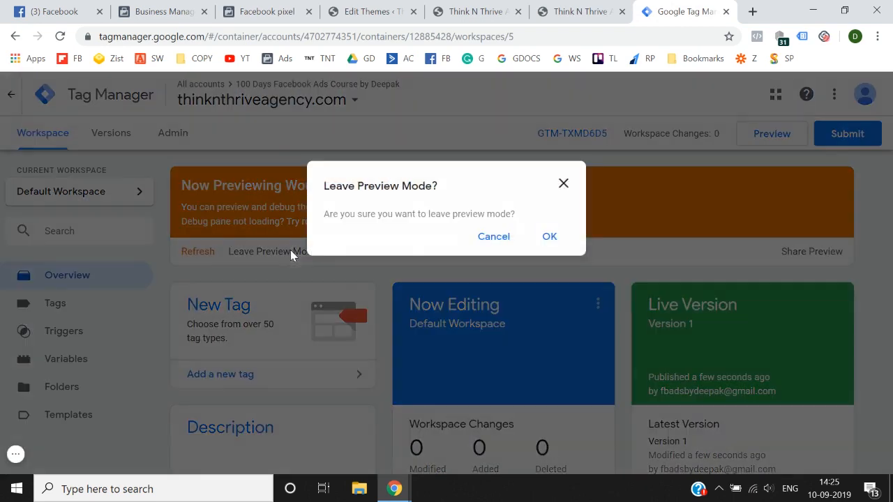
pyautogui.click(548, 237)
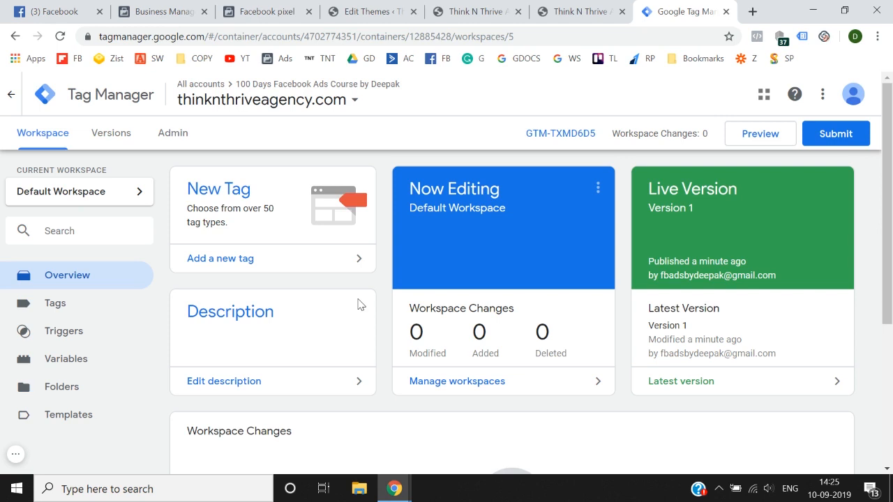
pyautogui.click(575, 11)
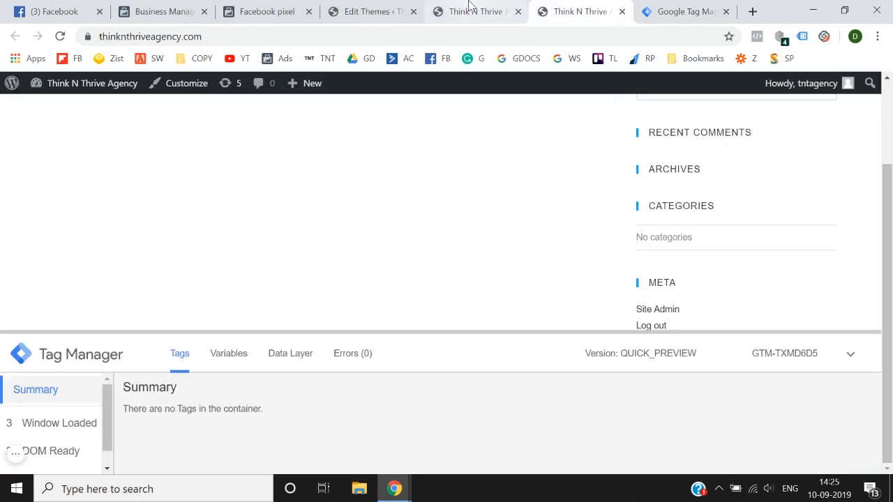
pyautogui.click(60, 36)
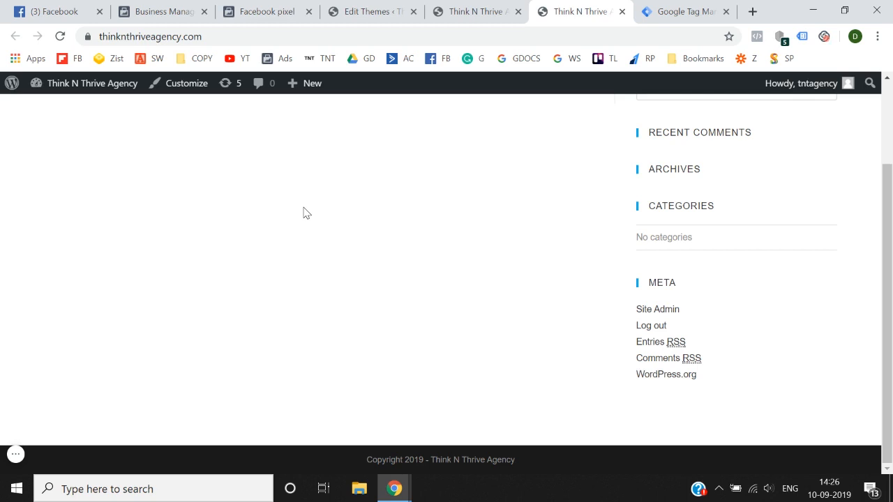
# - Go to WordPress's page for adding plugins and search for "google tag manager"
pyautogui.click(488, 10)
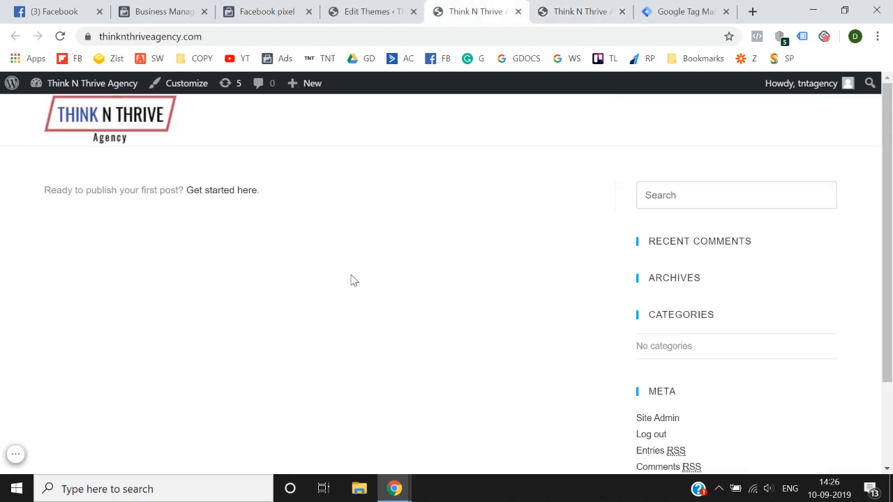
pyautogui.click(395, 8)
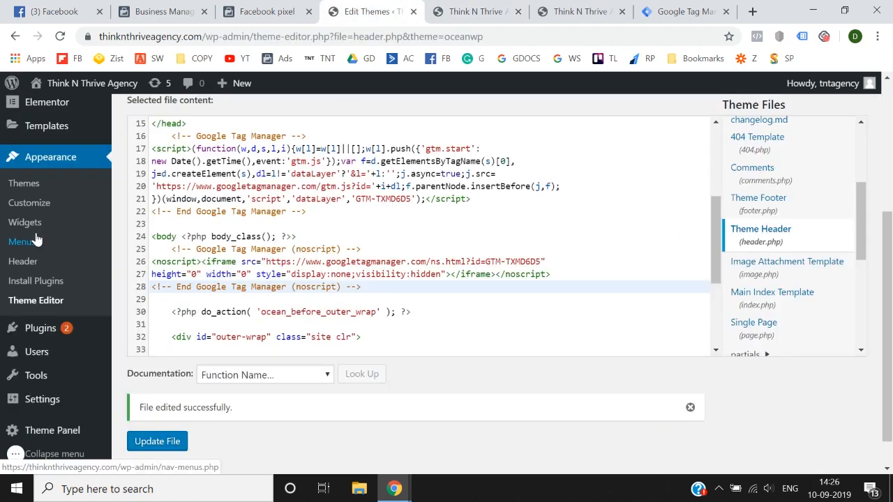
pyautogui.scroll(-1, 35, 240)
pyautogui.moveTo(46, 300)
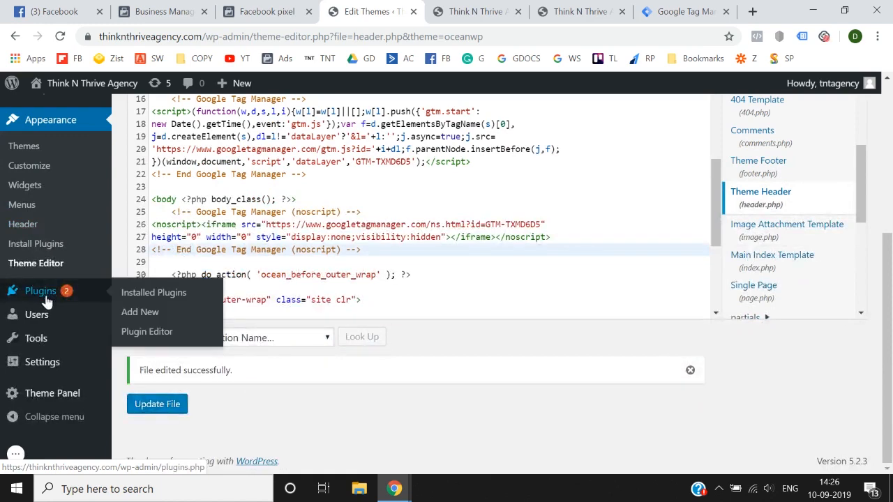
pyautogui.click(148, 315)
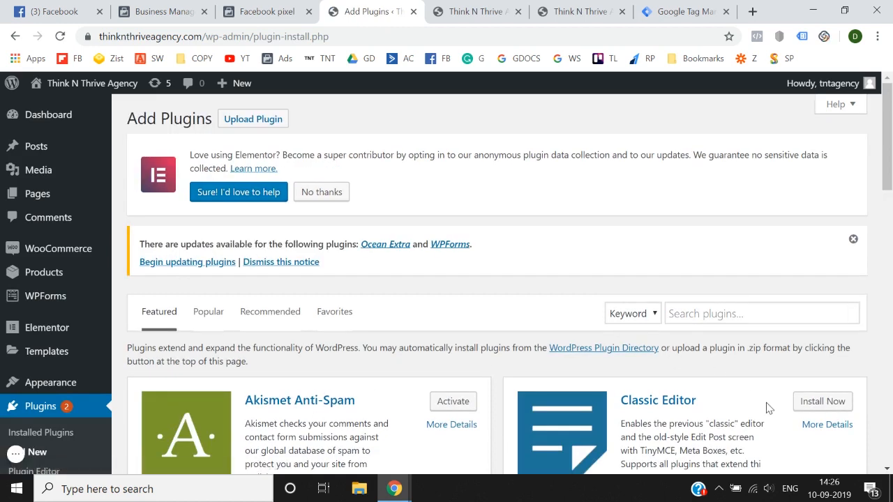
pyautogui.click(704, 314)
pyautogui.write('google tag manager')
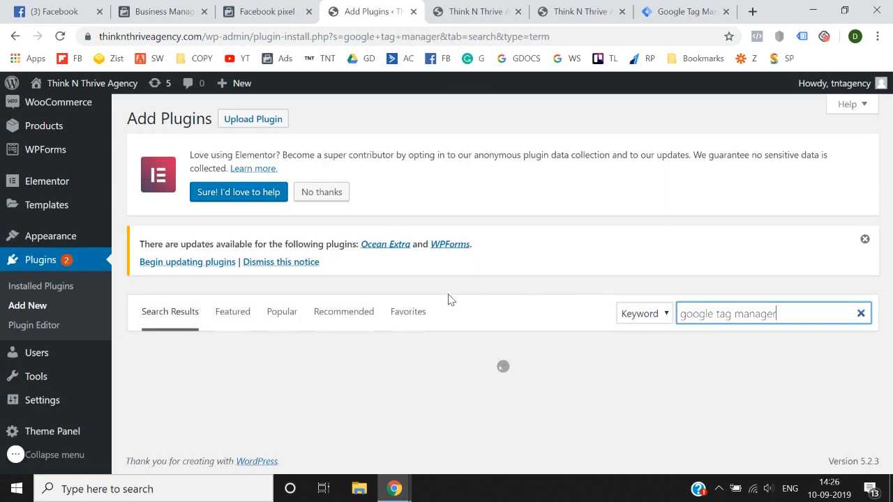
# - Install and activate the Google Tag Manager for WordPress plugin by Thomas Geiger
pyautogui.scroll(-2, 449, 300)
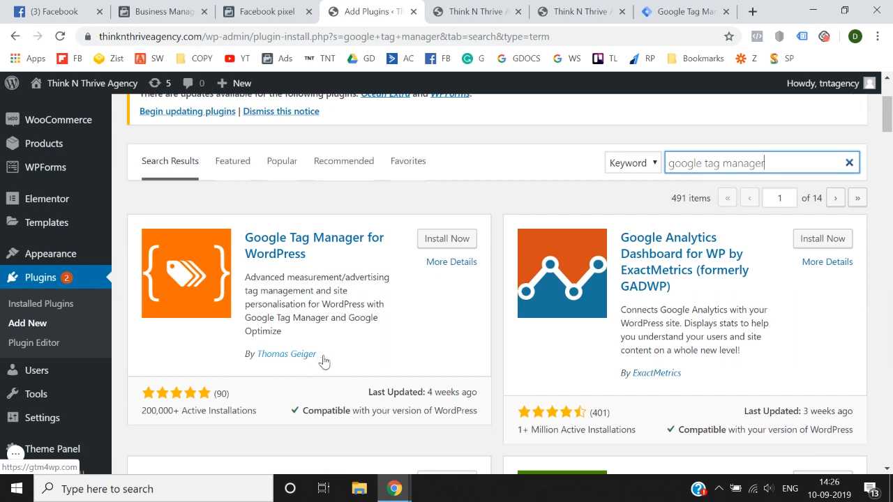
pyautogui.click(454, 239)
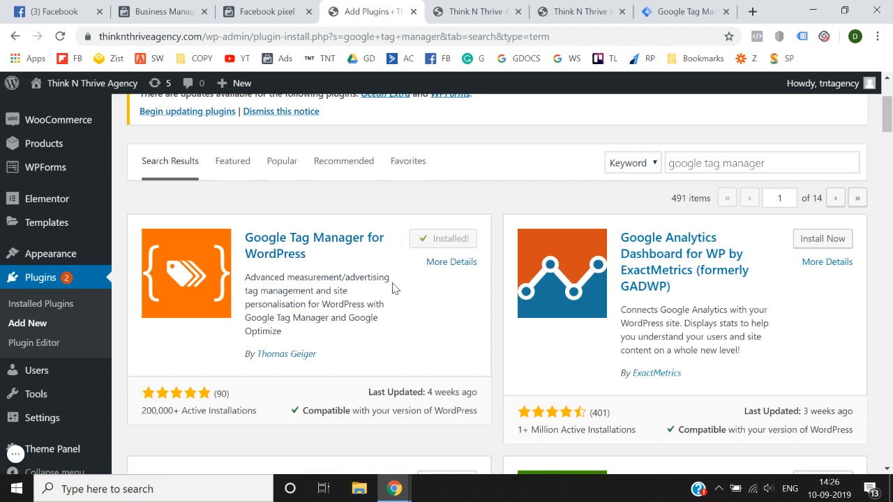
pyautogui.click(452, 240)
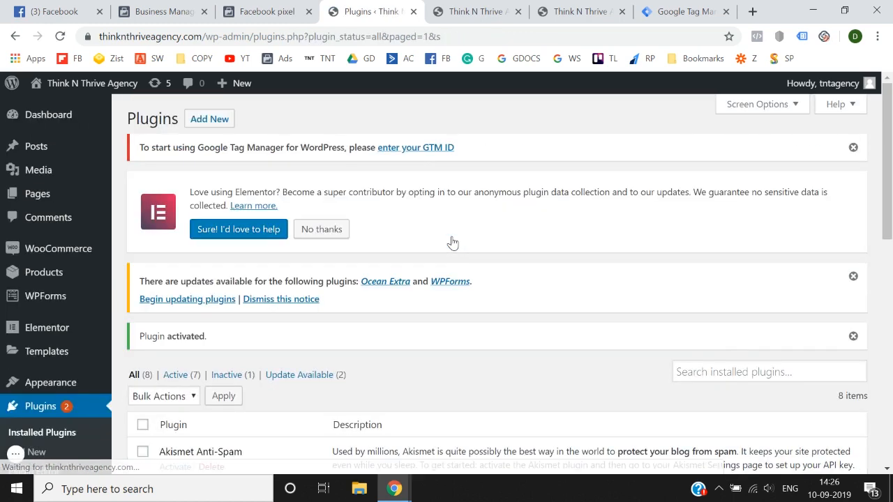
# - Open the Google Tag Manager plugin's general settings, showing the Google Tag Manager ID field
pyautogui.scroll(-4, 111, 349)
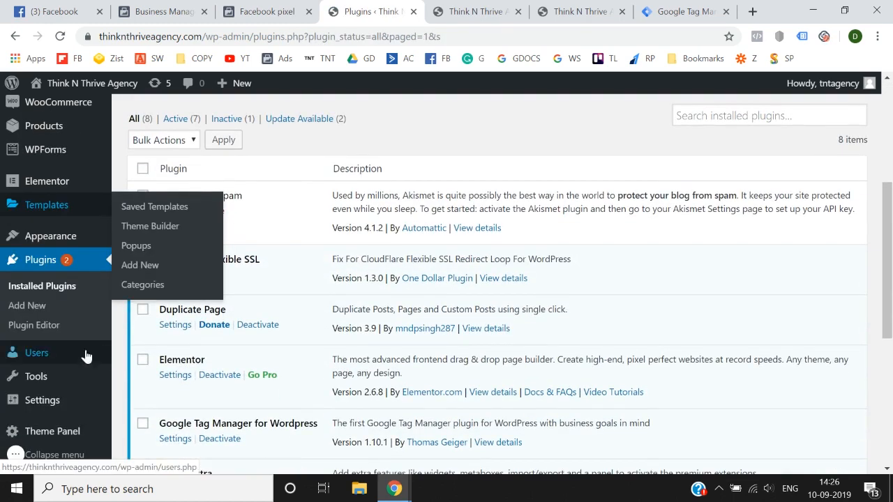
pyautogui.moveTo(53, 403)
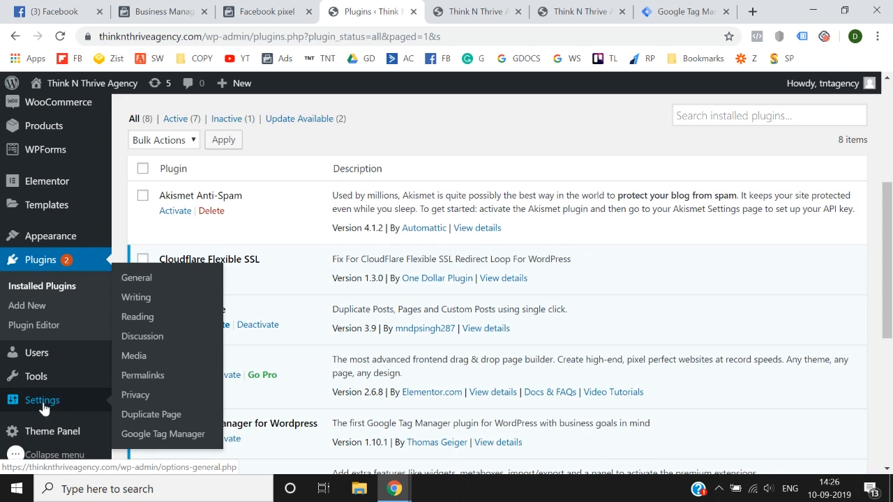
pyautogui.click(182, 438)
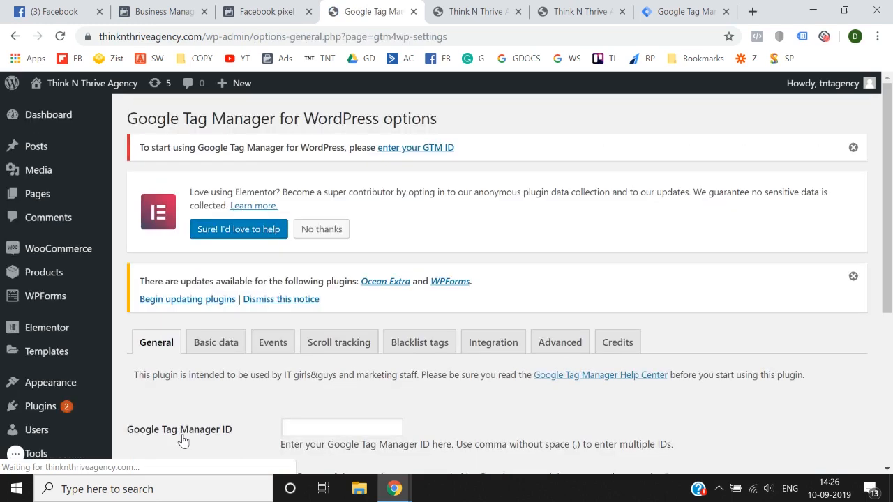
pyautogui.scroll(-3, 212, 395)
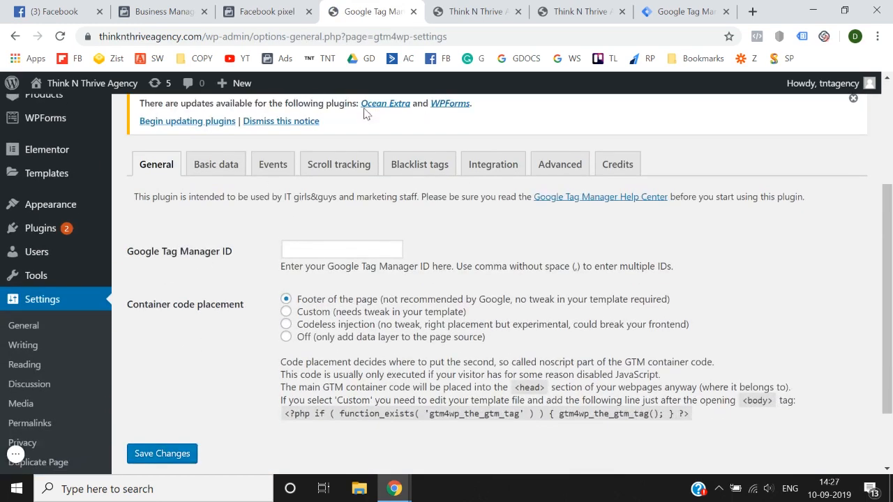
# - Copy the container ID from the thinknthriveagency.com workspace in Google Tag Manager
pyautogui.click(541, 11)
pyautogui.scroll(2, 539, 280)
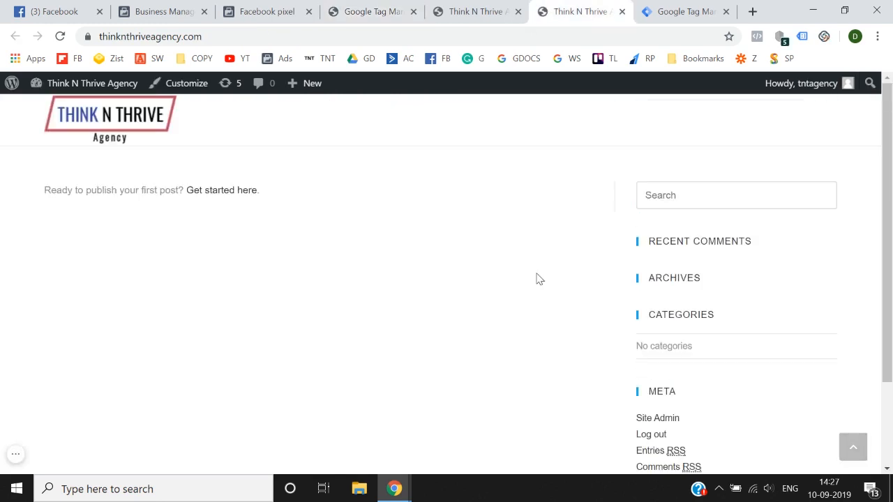
pyautogui.click(663, 11)
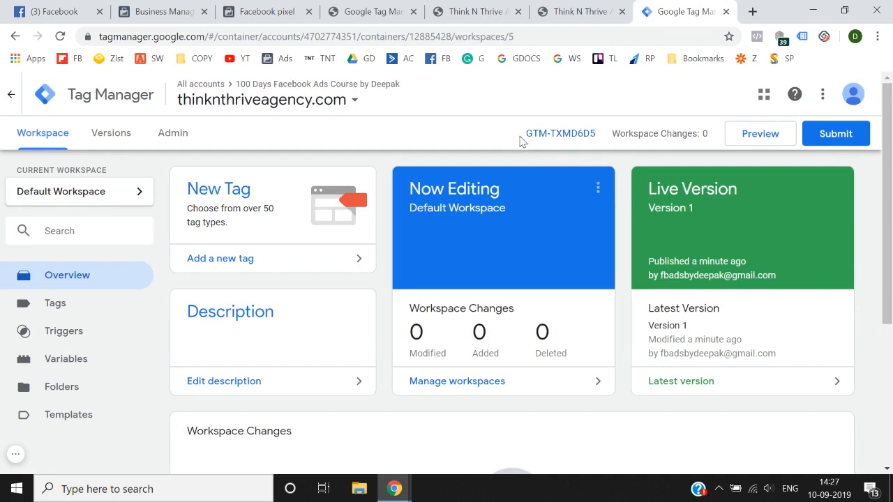
pyautogui.moveTo(523, 138); pyautogui.dragTo(594, 136)
pyautogui.hotkey('ctrl', 'c')
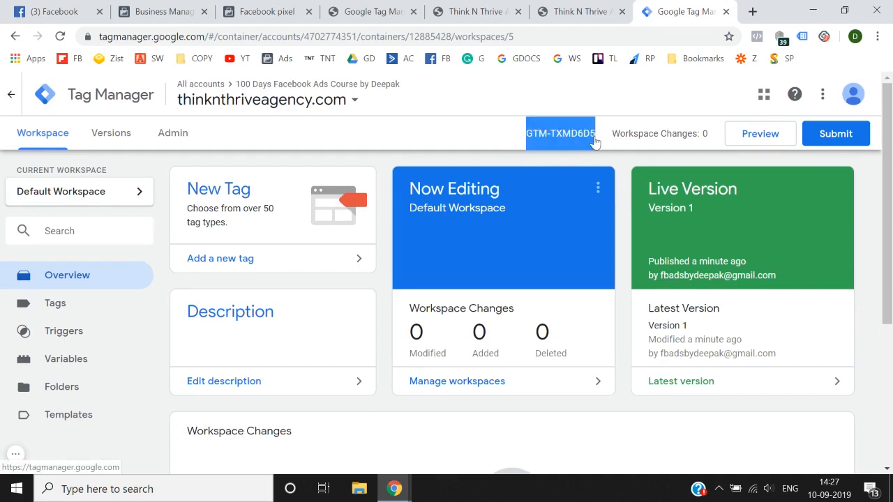
# - Paste the copied container ID into the Google Tag Manager ID field of the WordPress plugin's settings, without the leading space
pyautogui.click(276, 11)
pyautogui.click(441, 9)
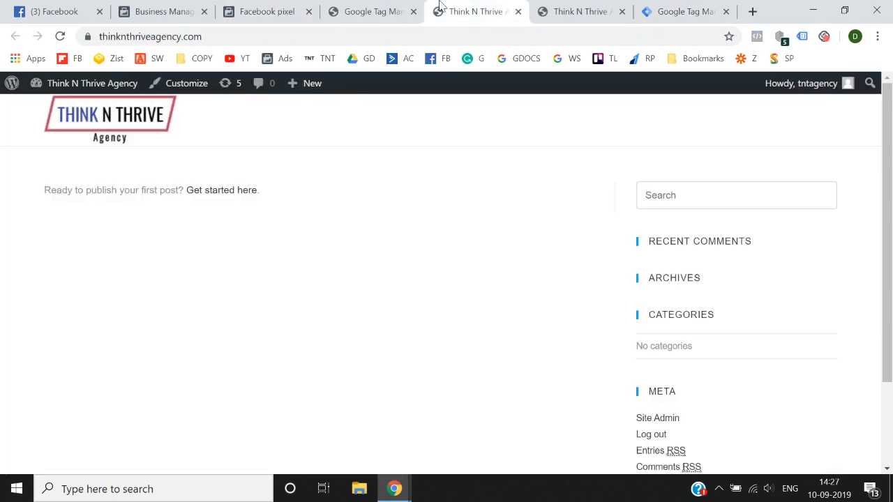
pyautogui.click(554, 10)
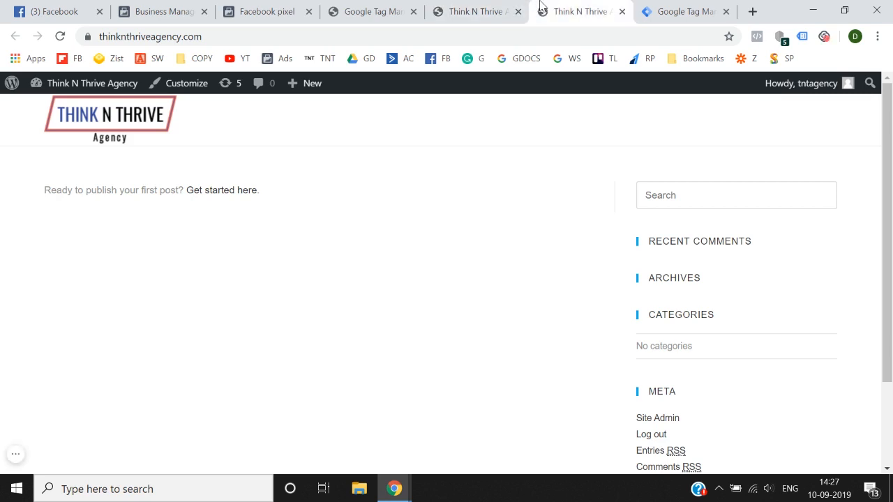
pyautogui.click(453, 10)
pyautogui.click(401, 8)
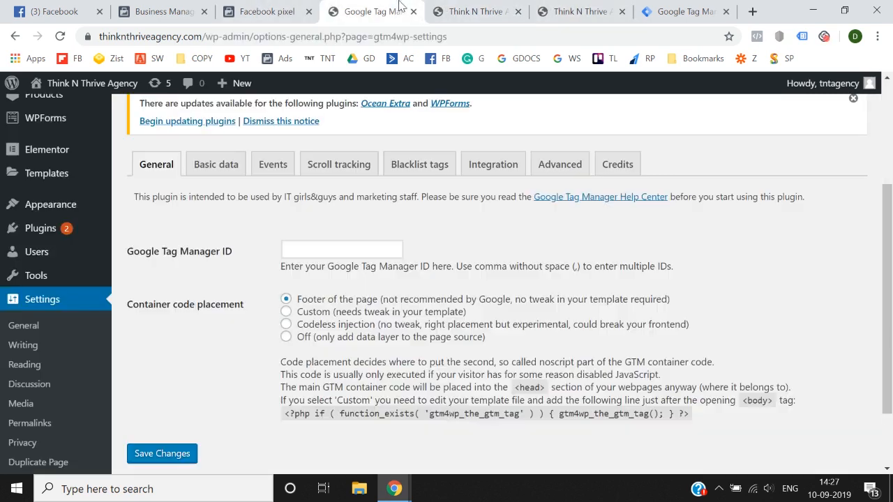
pyautogui.click(337, 250)
pyautogui.hotkey('ctrl', 'v')
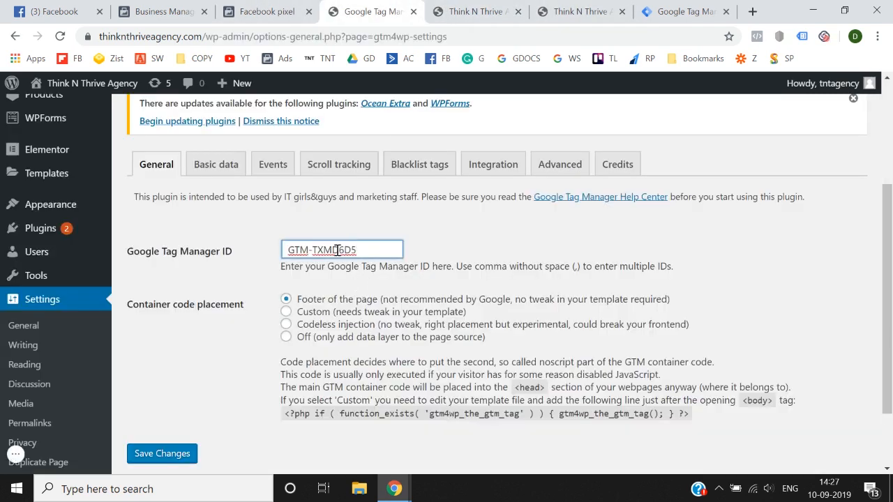
pyautogui.click(289, 252)
pyautogui.press('BackSpace')
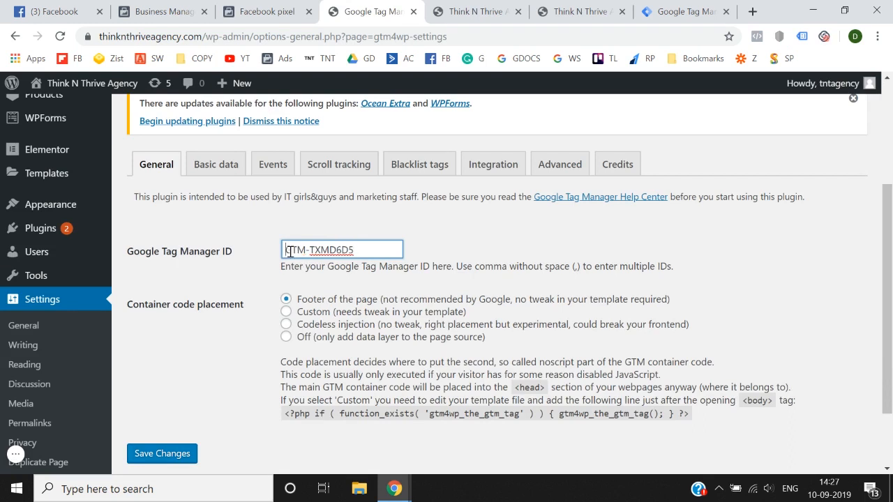
# - Set the container code placement to Codeless injection and go to the WordPress dashboard home without saving the plugin settings
pyautogui.click(286, 327)
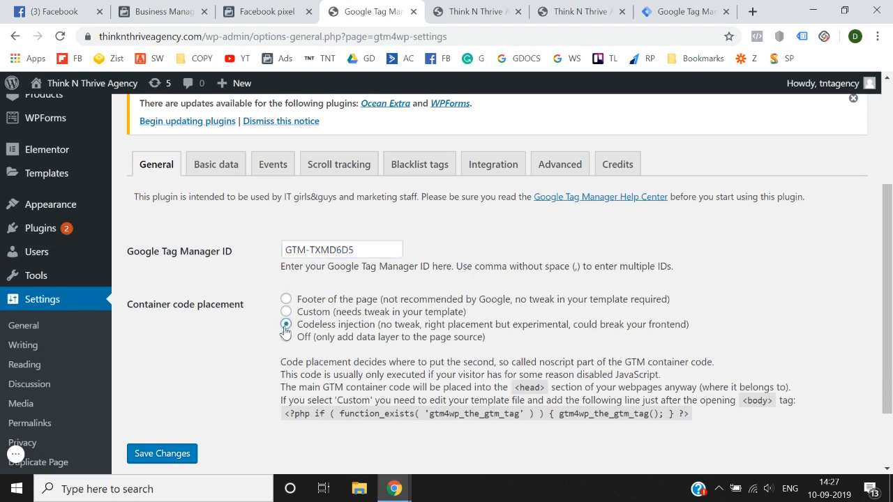
pyautogui.scroll(-2, 227, 364)
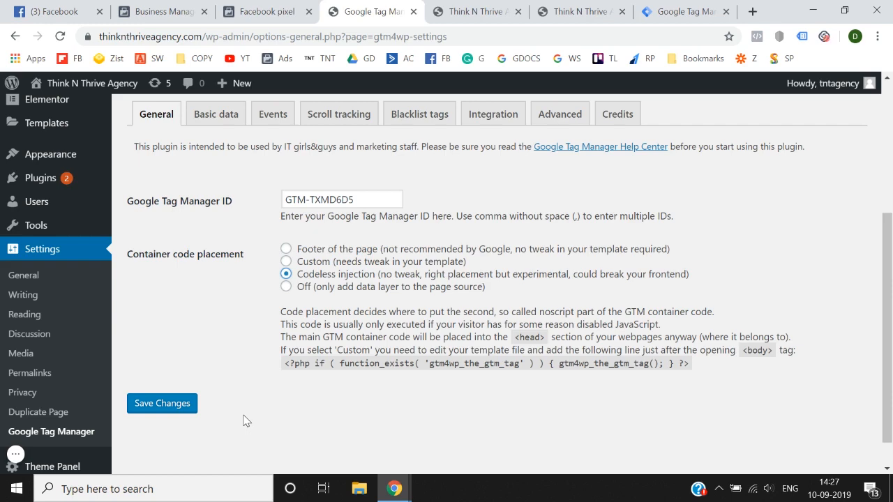
pyautogui.scroll(3, 244, 421)
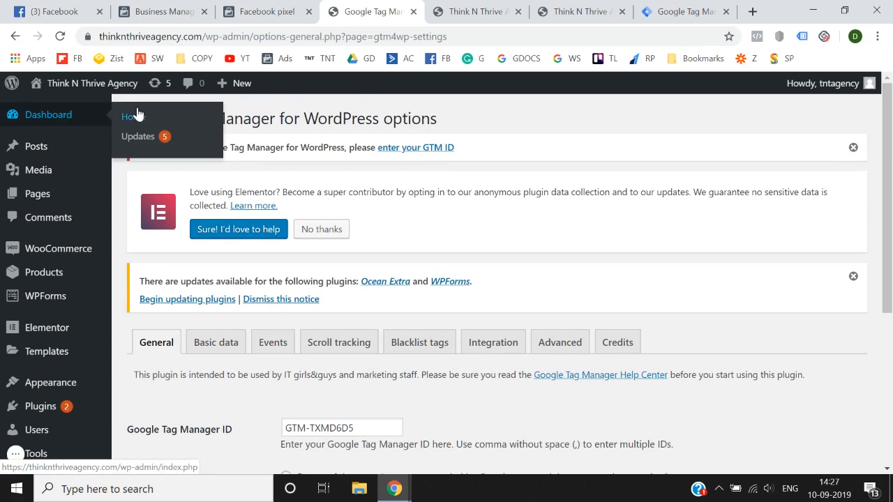
pyautogui.click(133, 116)
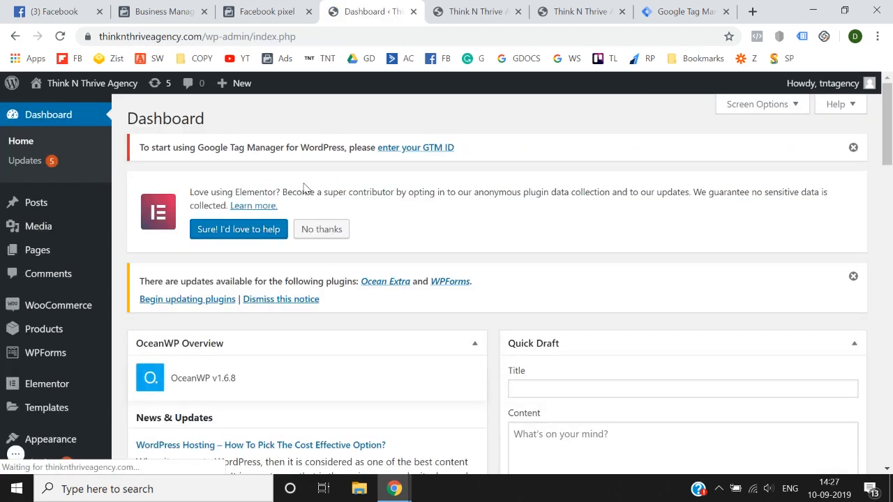
# - Review the Facebook pixel base code in the Install pixel instructions of Events Manager
pyautogui.click(252, 12)
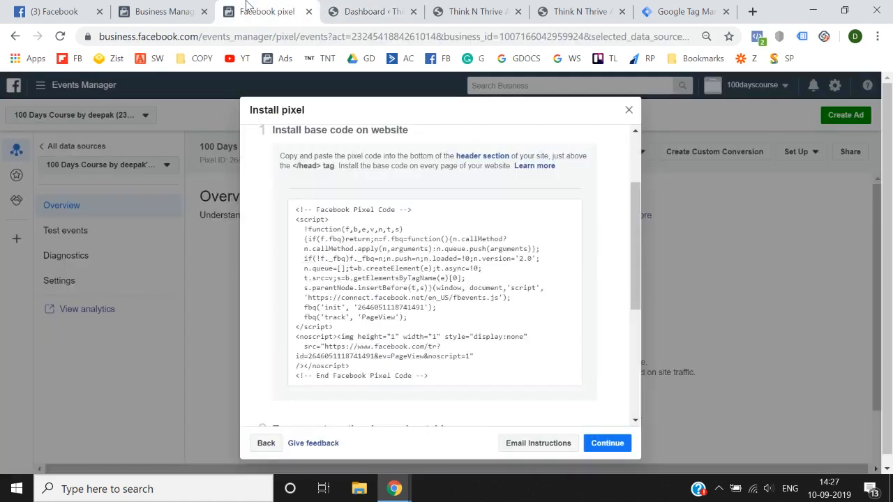
pyautogui.click(374, 9)
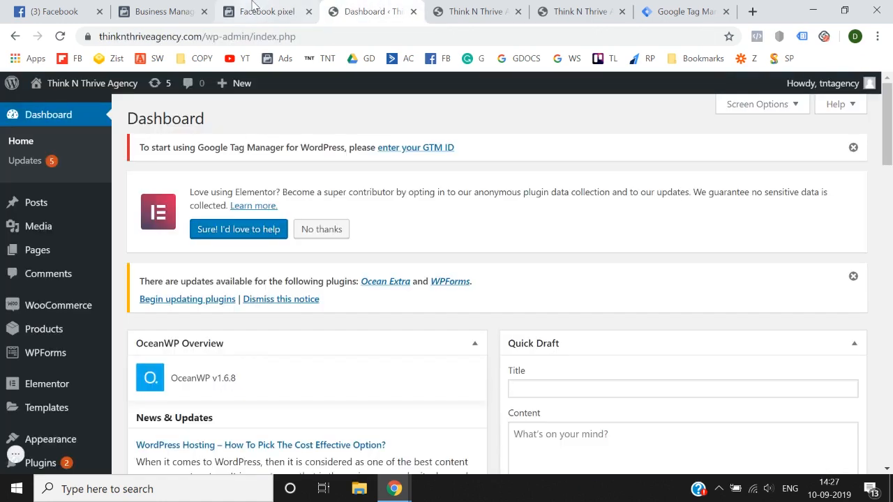
pyautogui.click(566, 7)
pyautogui.click(706, 7)
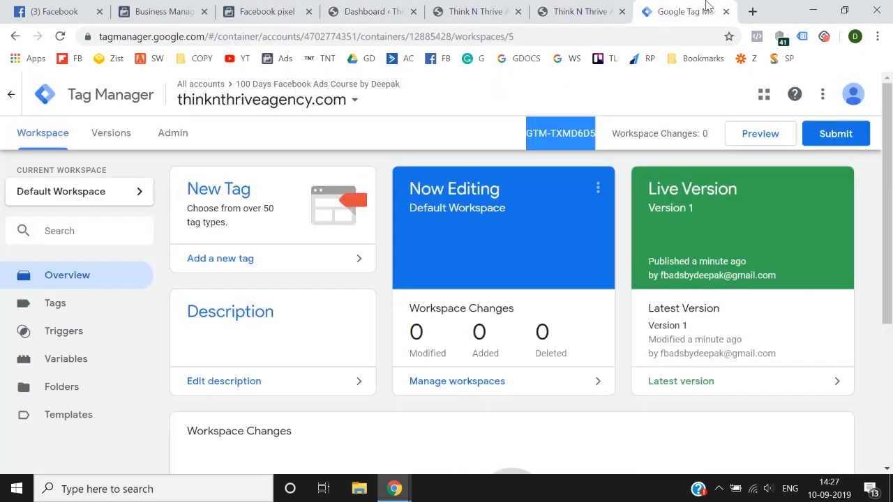
pyautogui.click(253, 11)
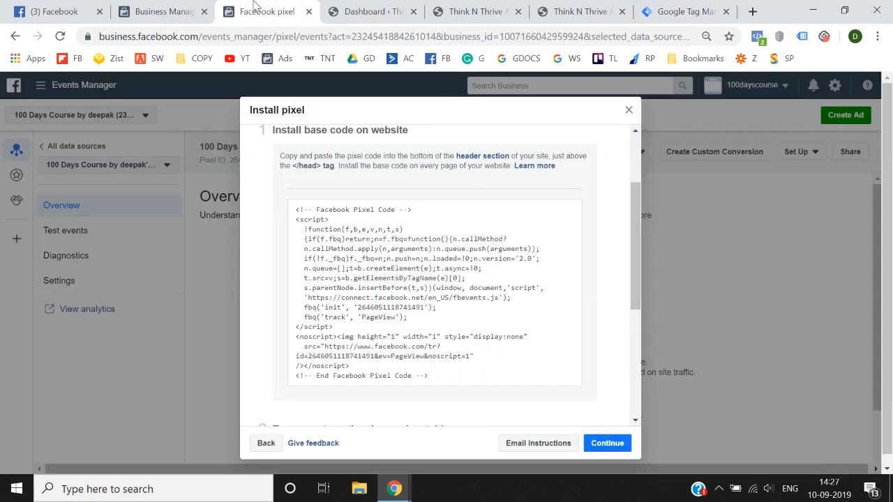
pyautogui.moveTo(423, 261)
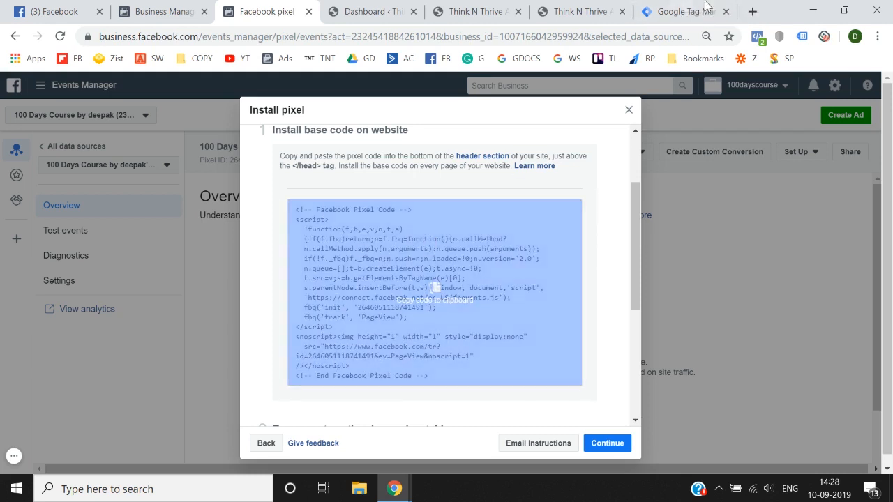
# - Create a new tag named "Facebook Pixel - All Pages" in the thinknthriveagency.com workspace of Google Tag Manager
pyautogui.click(698, 11)
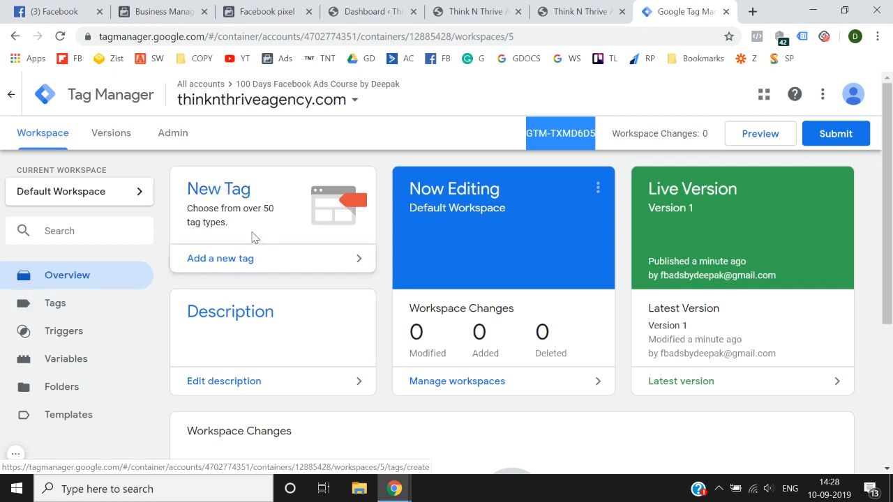
pyautogui.click(237, 259)
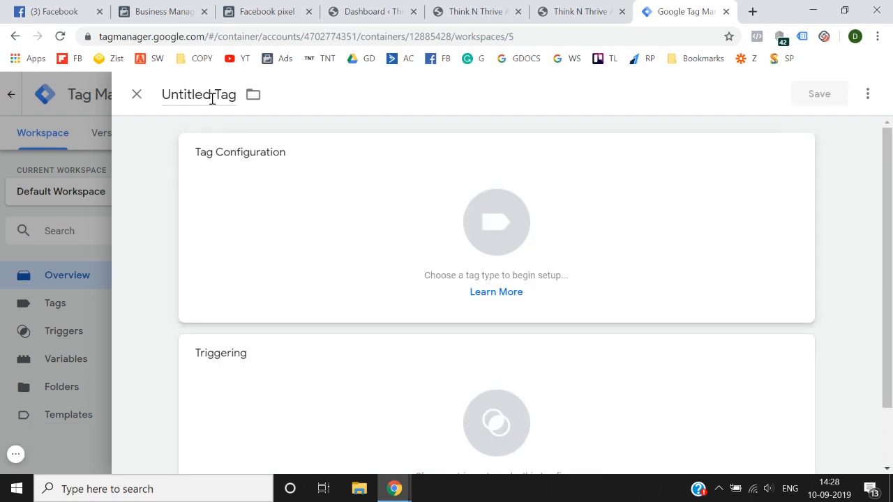
pyautogui.click(211, 96)
pyautogui.hotkey('ctrl', 'a')
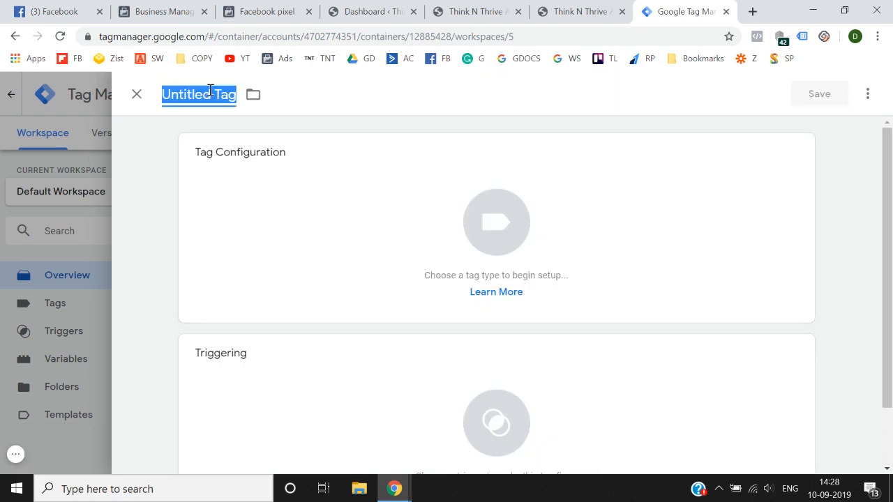
pyautogui.press('BackSpace')
pyautogui.write('Facebo')
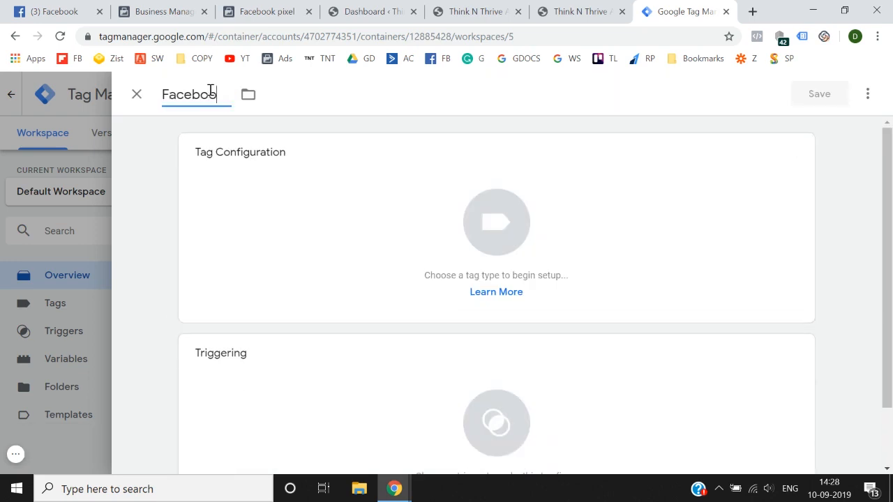
pyautogui.write('ok Pixel - All Pagfe')
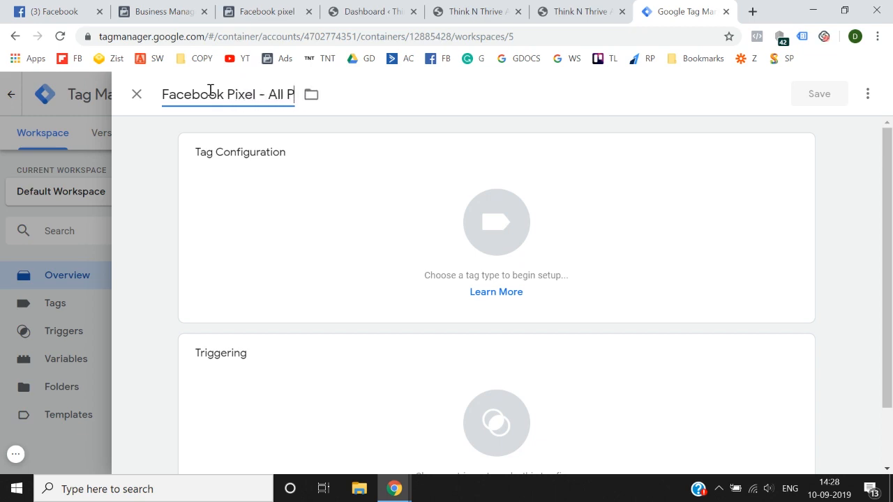
pyautogui.press('BackSpace')
pyautogui.write('es')
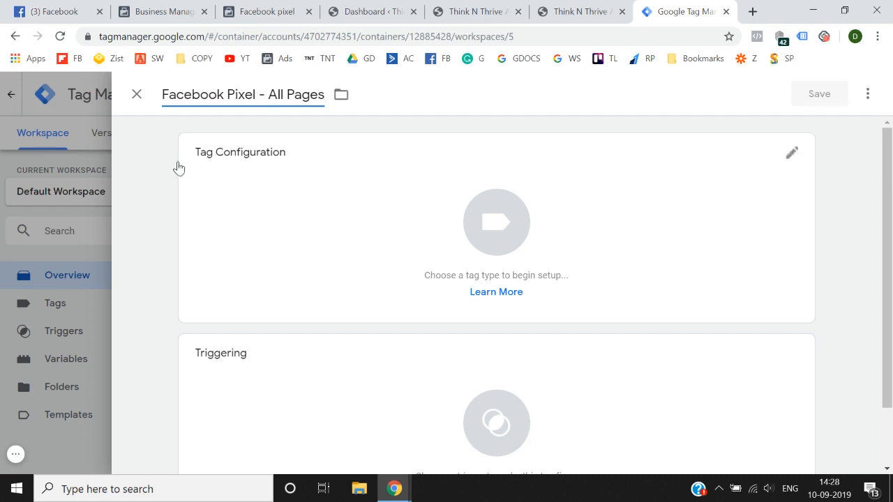
pyautogui.click(166, 190)
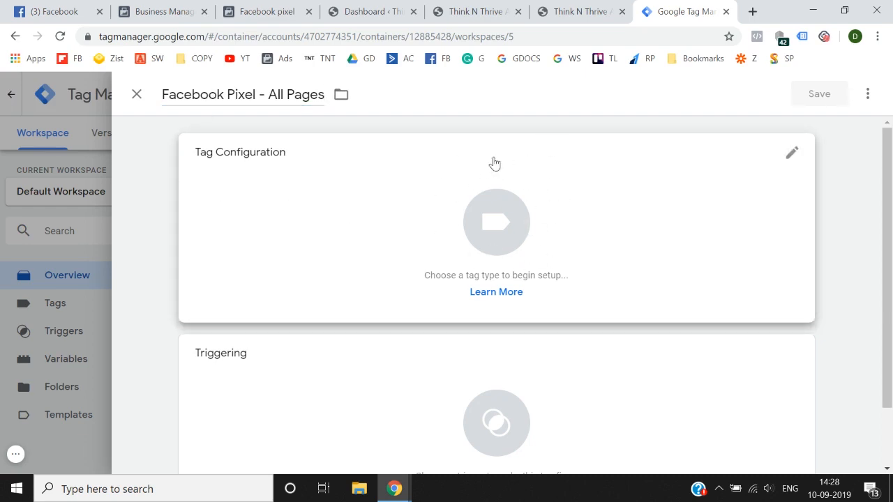
# - Search the tag types for "cust" and choose Custom HTML as the tag's type
pyautogui.click(483, 217)
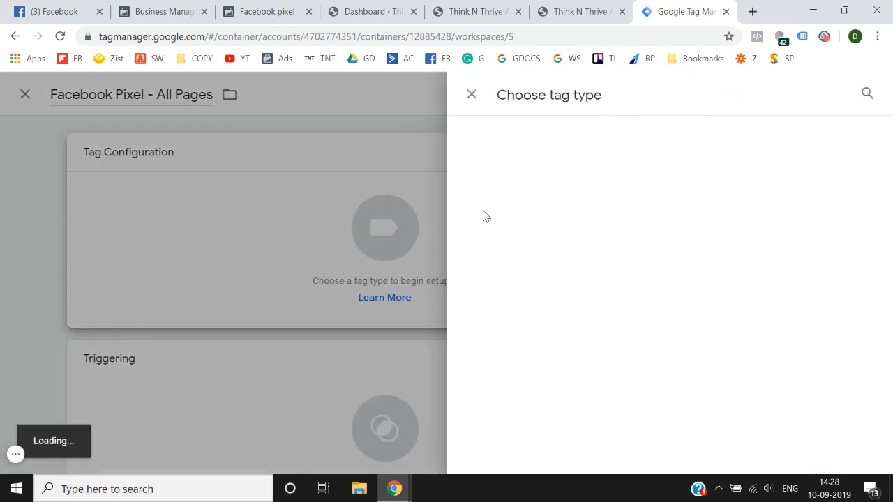
pyautogui.click(862, 95)
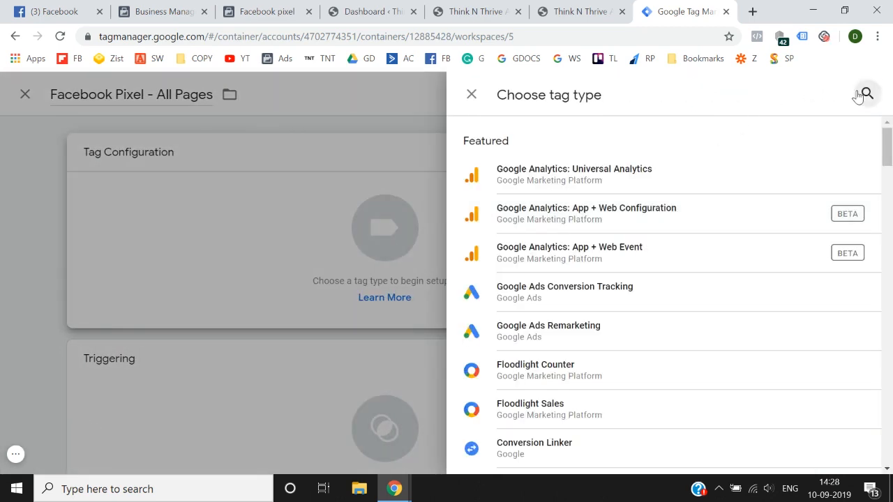
pyautogui.write('cust')
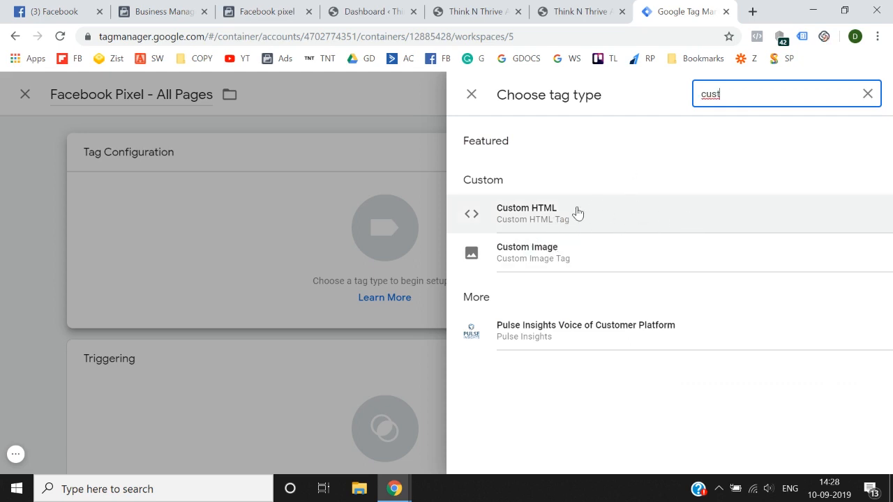
pyautogui.click(637, 219)
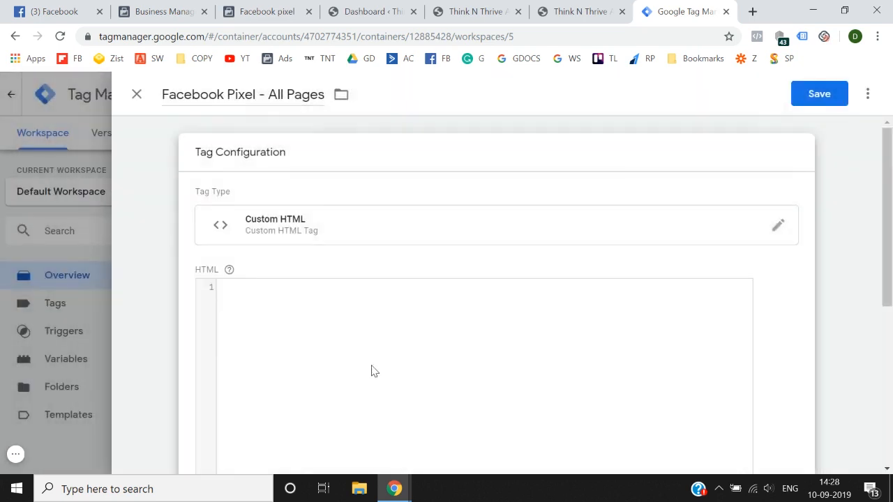
# - Copy the Facebook pixel base code from Events Manager and paste it into the Custom HTML tag's code box
pyautogui.scroll(-1, 348, 335)
pyautogui.click(309, 292)
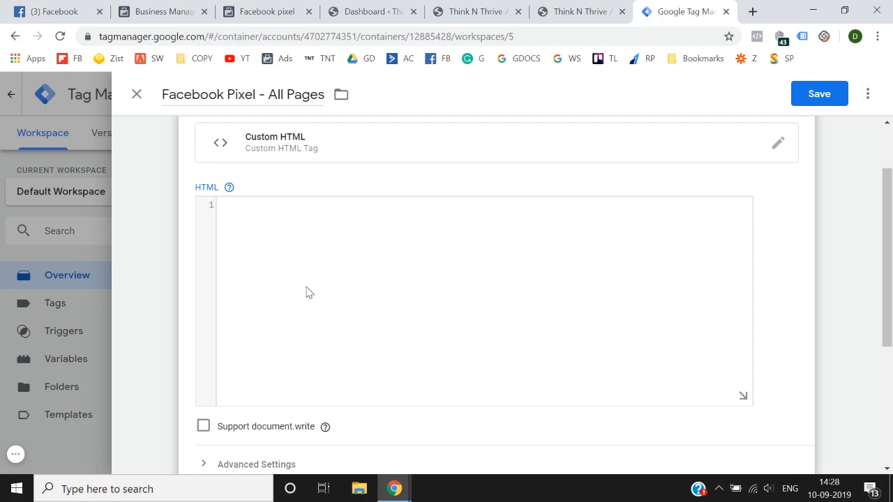
pyautogui.click(275, 12)
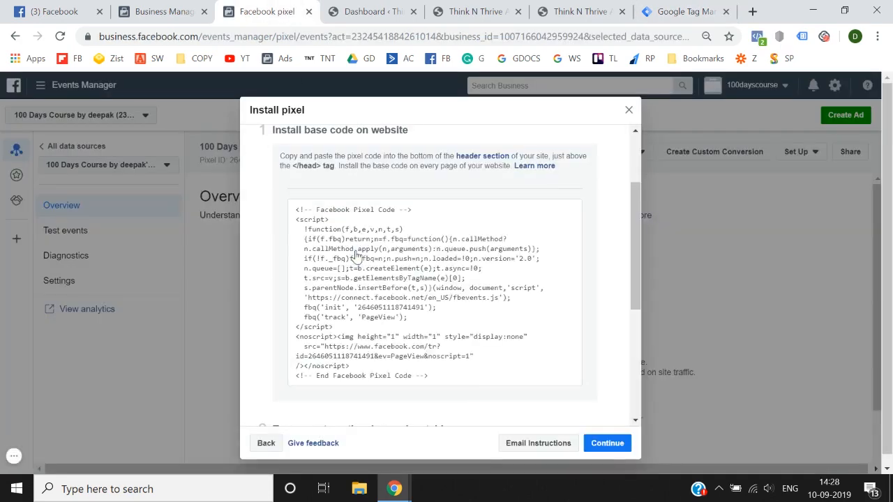
pyautogui.moveTo(438, 325)
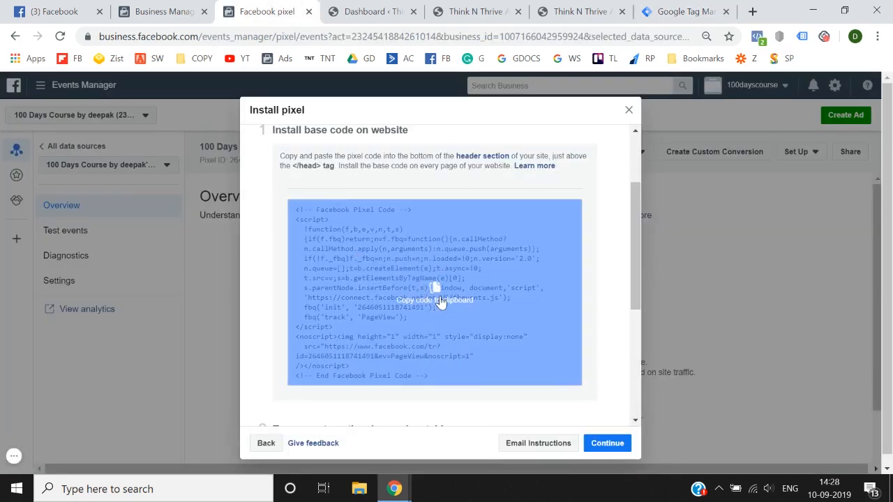
pyautogui.click(441, 301)
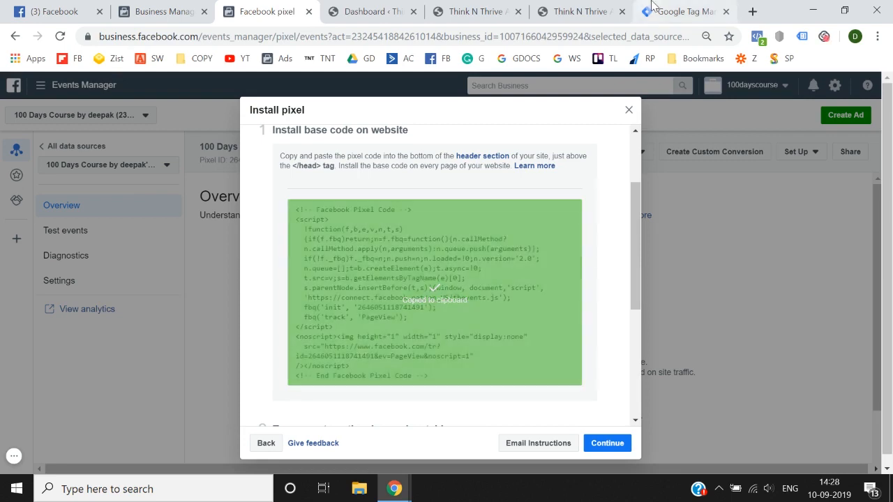
pyautogui.click(680, 12)
pyautogui.hotkey('ctrl', 'v')
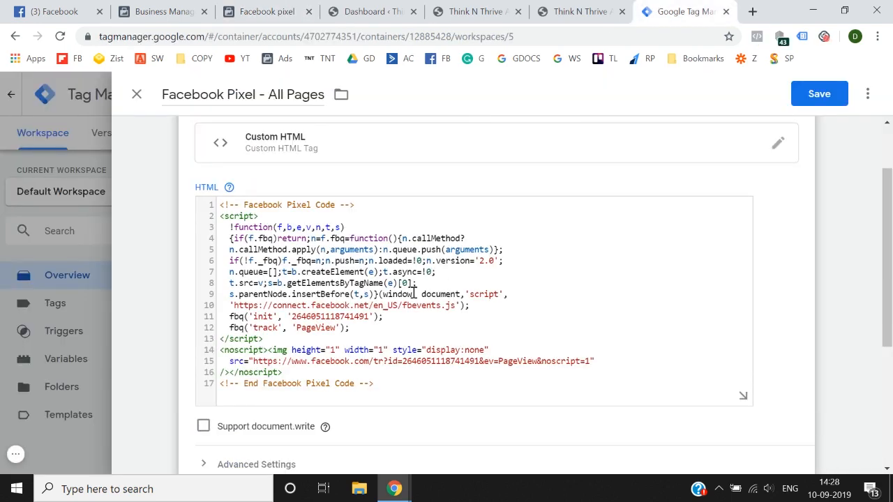
# - Assign the All Pages page view trigger to the Facebook pixel tag and save the tag
pyautogui.scroll(-3, 413, 296)
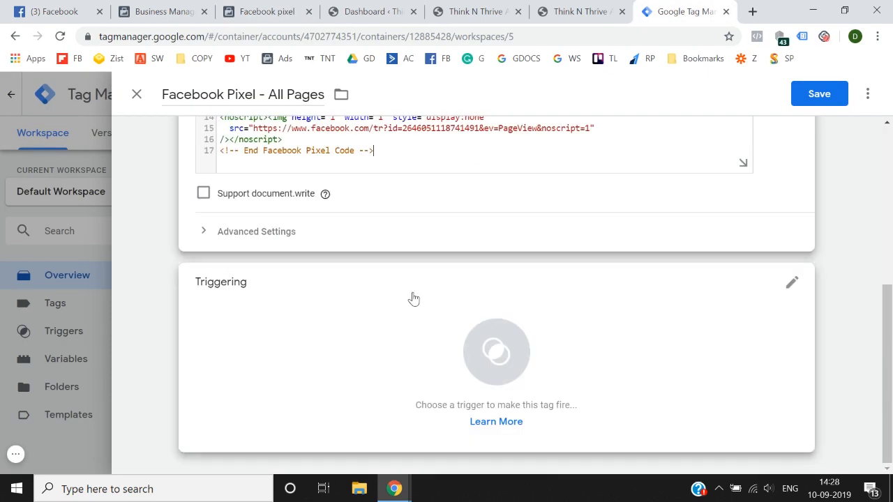
pyautogui.click(503, 362)
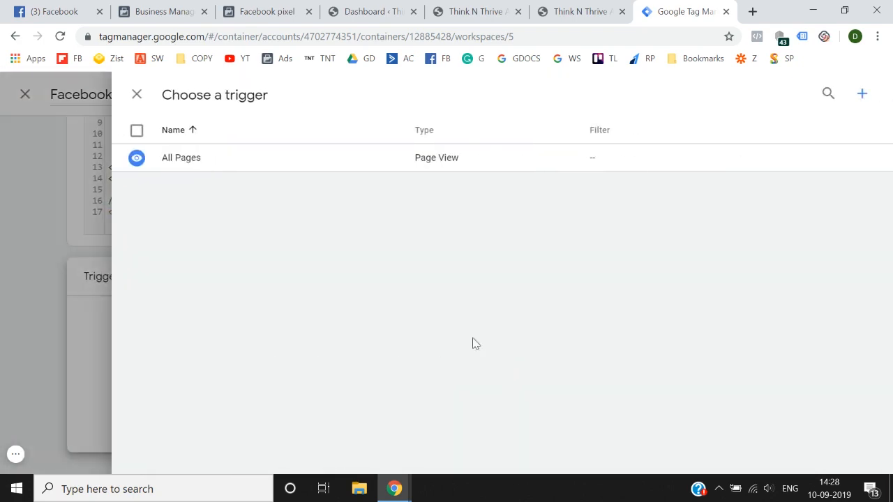
pyautogui.click(244, 172)
pyautogui.scroll(3, 829, 250)
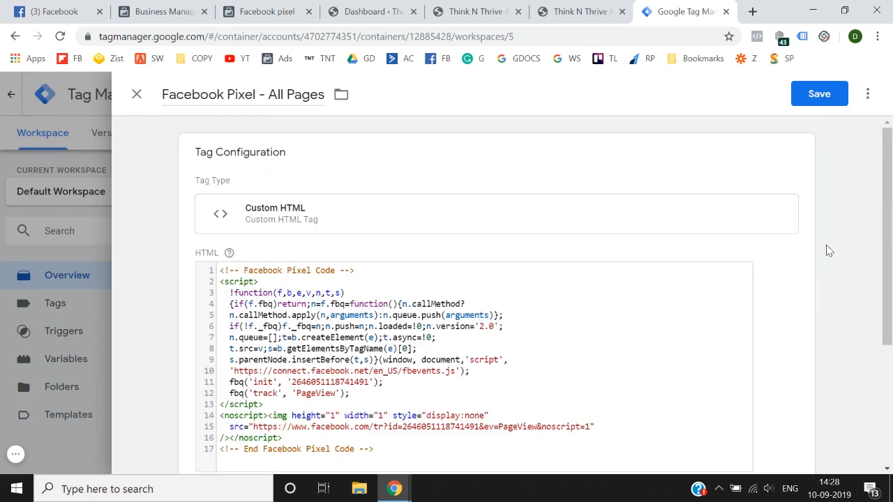
pyautogui.click(823, 94)
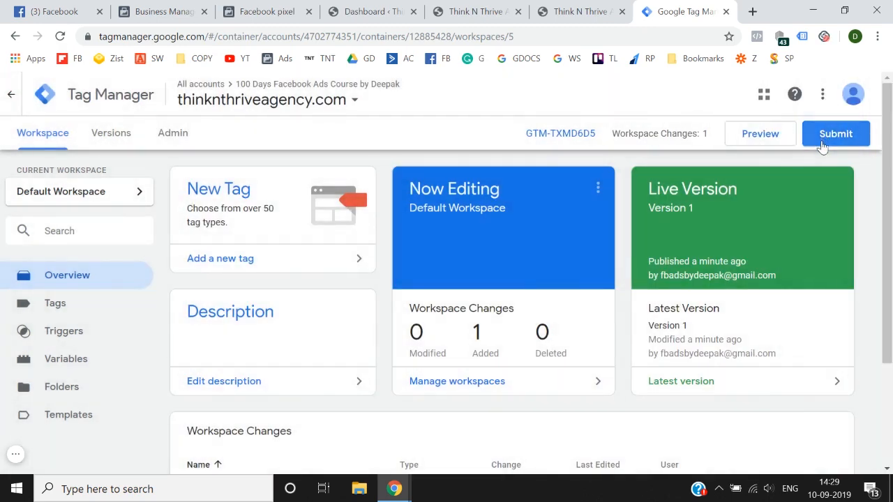
# - Publish the workspace changes as a new container version without a name or description, and return to the workspace overview
pyautogui.click(823, 143)
pyautogui.click(843, 94)
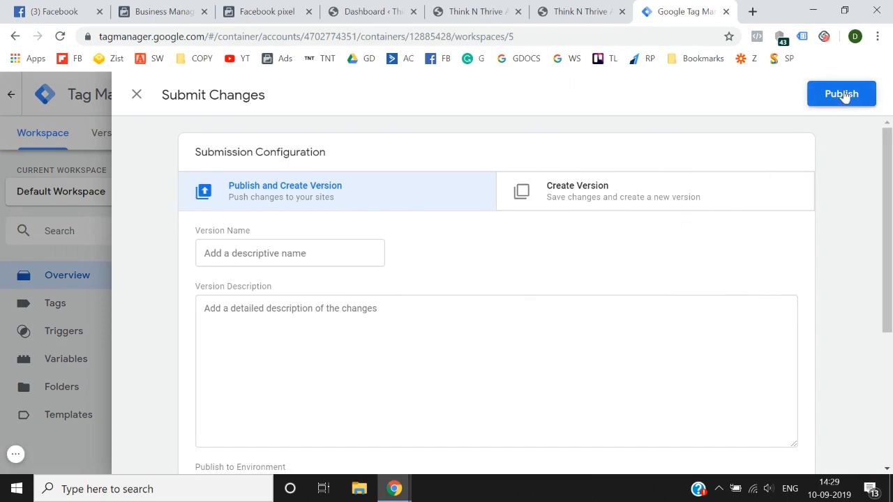
pyautogui.click(630, 445)
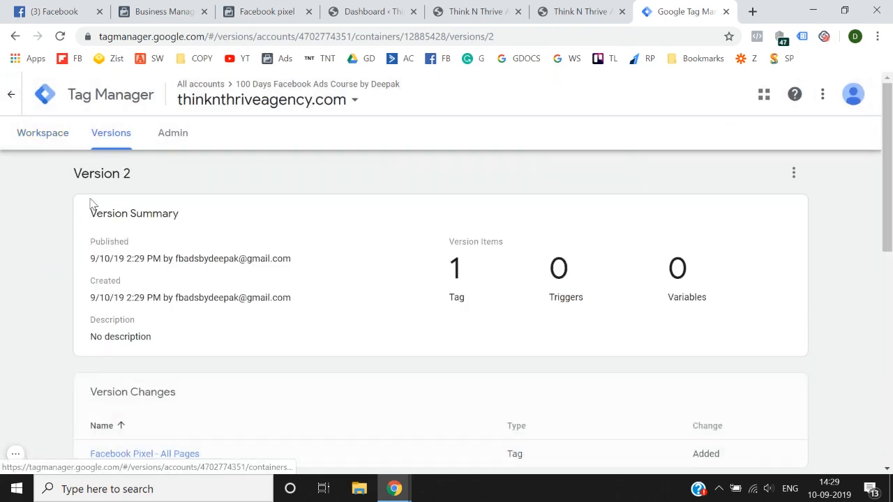
pyautogui.click(36, 132)
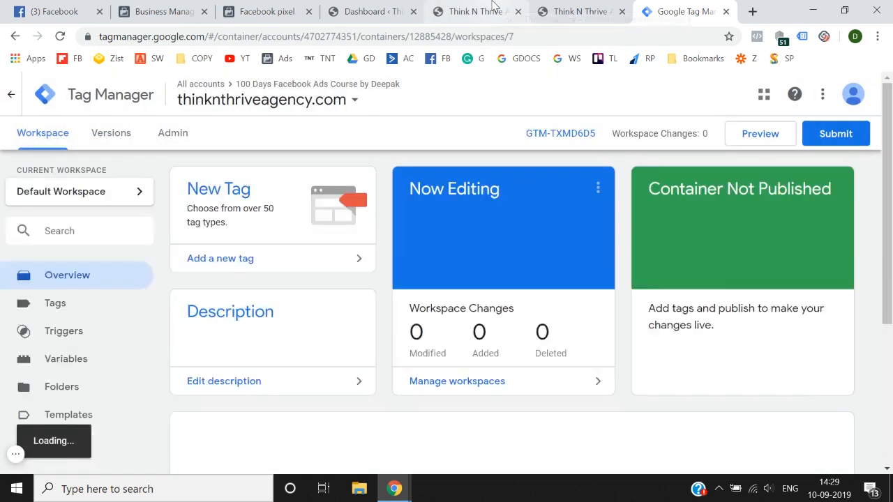
# - Reload the first open thinknthriveagency.com page and check it for a pixel with Facebook Pixel Helper
pyautogui.click(492, 11)
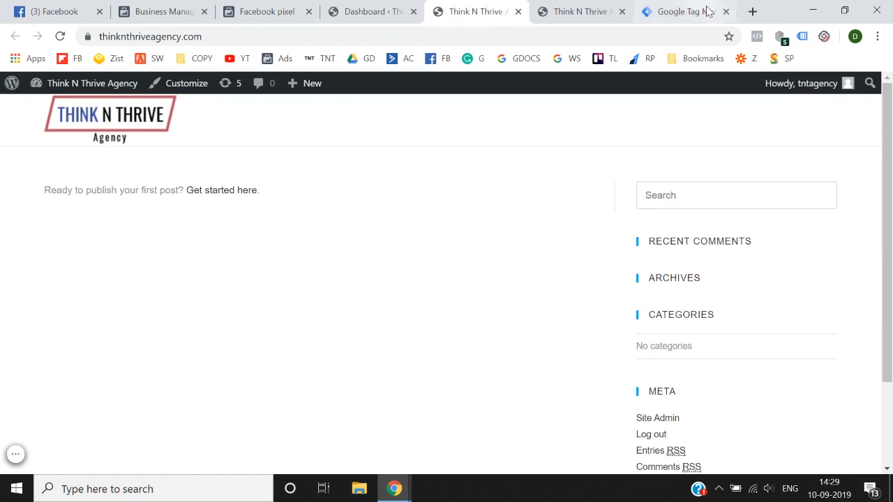
pyautogui.click(757, 36)
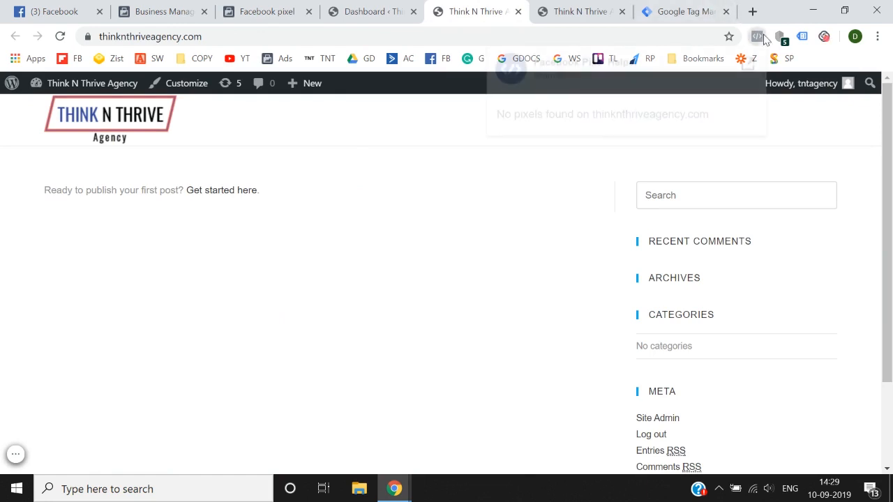
pyautogui.click(60, 37)
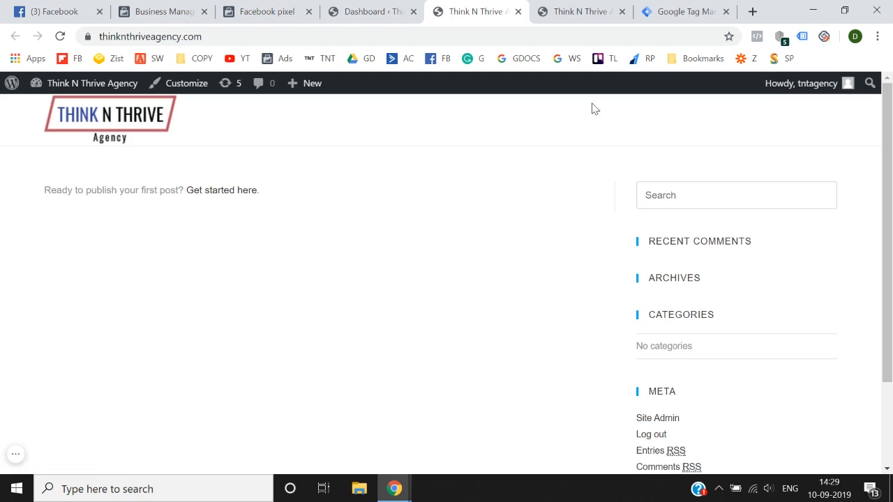
pyautogui.click(756, 38)
pyautogui.click(482, 288)
pyautogui.scroll(-3, 480, 287)
pyautogui.click(613, 7)
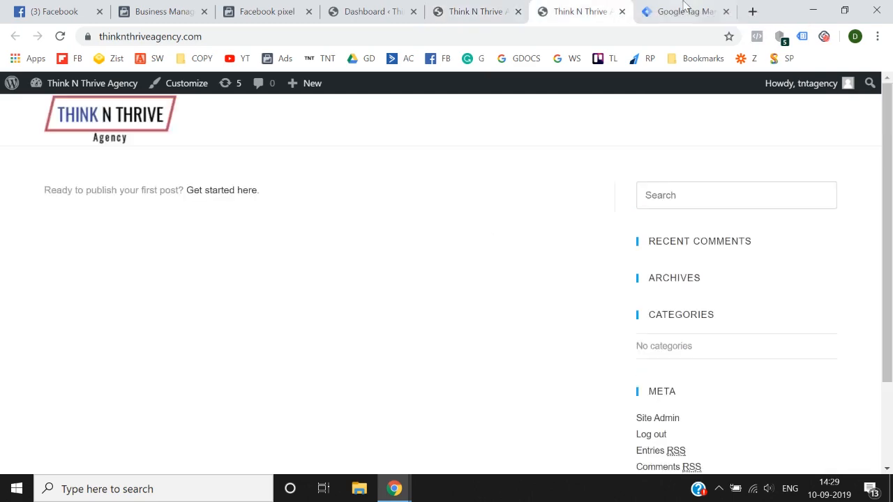
pyautogui.click(678, 9)
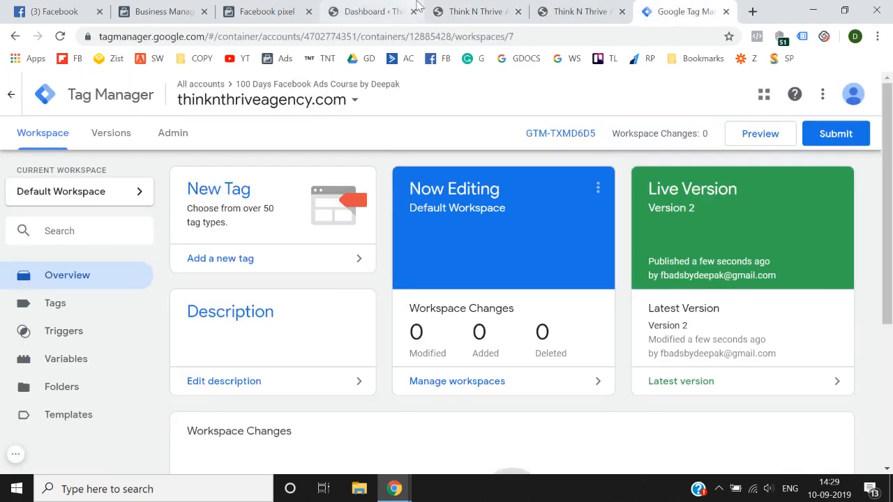
# - Reload the second open thinknthriveagency.com page and recheck it for a pixel with Facebook Pixel Helper
pyautogui.click(497, 11)
pyautogui.click(572, 12)
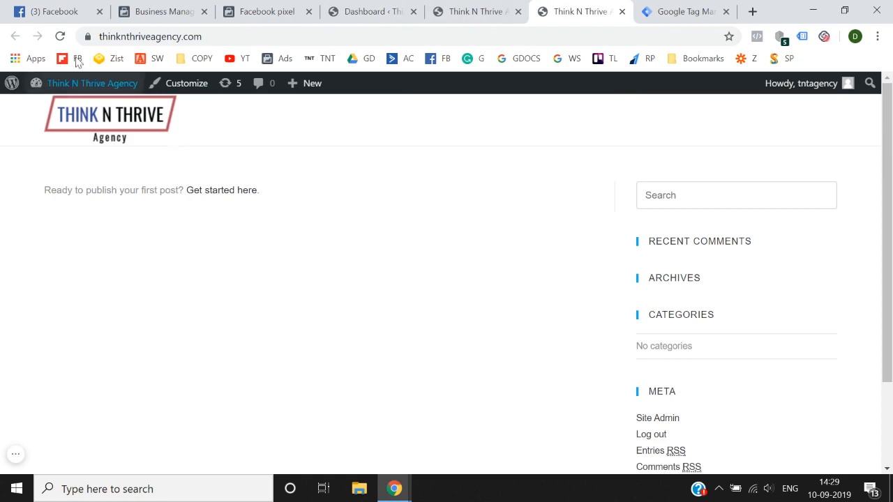
pyautogui.click(60, 36)
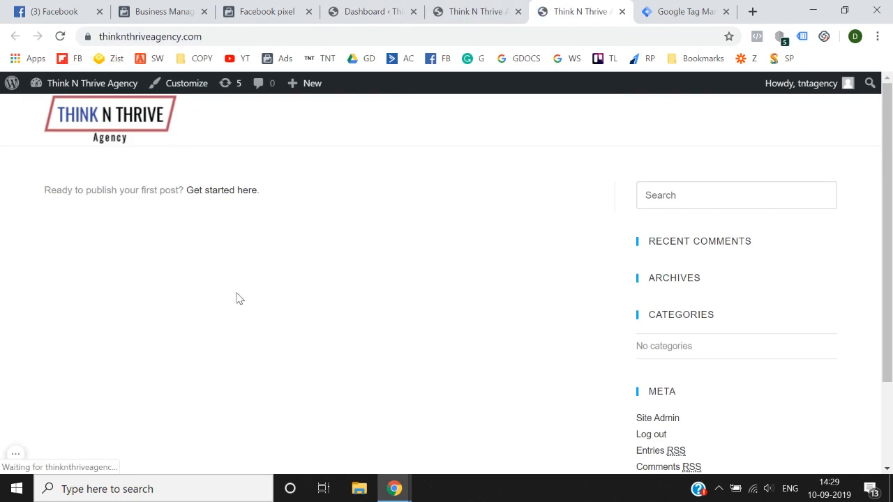
pyautogui.scroll(-3, 434, 339)
pyautogui.scroll(3, 434, 339)
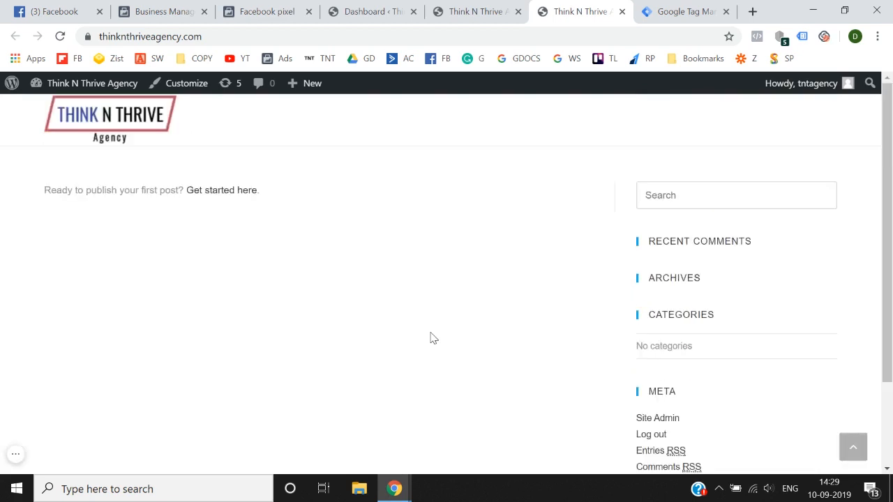
pyautogui.click(758, 36)
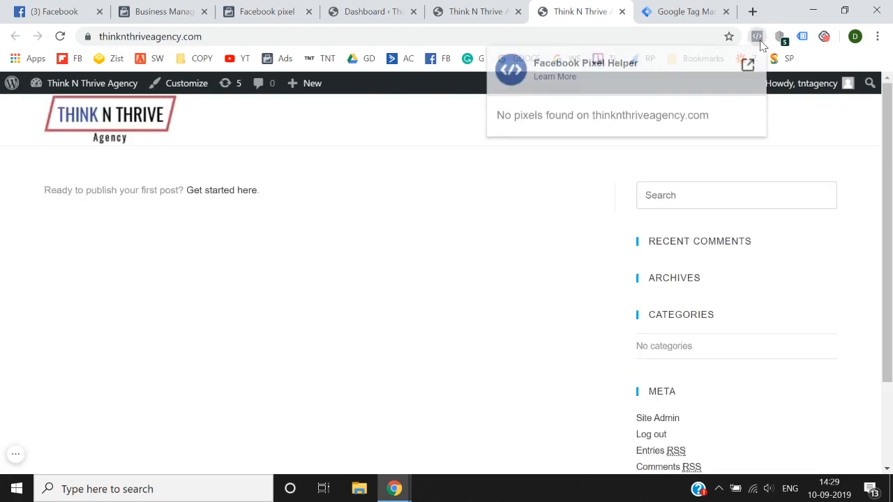
pyautogui.click(555, 264)
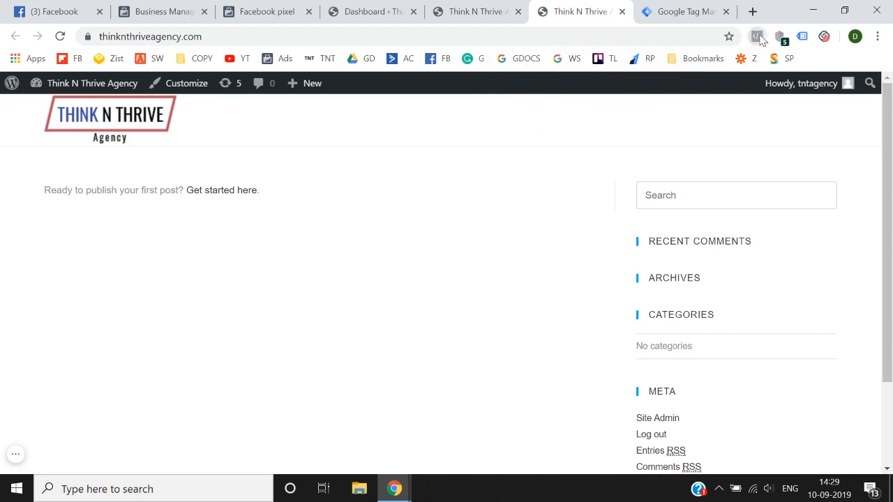
pyautogui.click(759, 38)
pyautogui.click(532, 270)
pyautogui.click(675, 9)
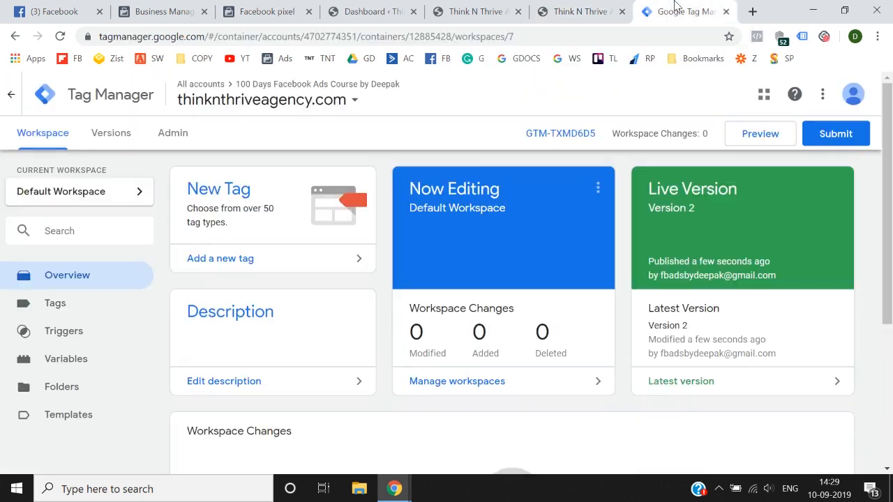
pyautogui.click(564, 9)
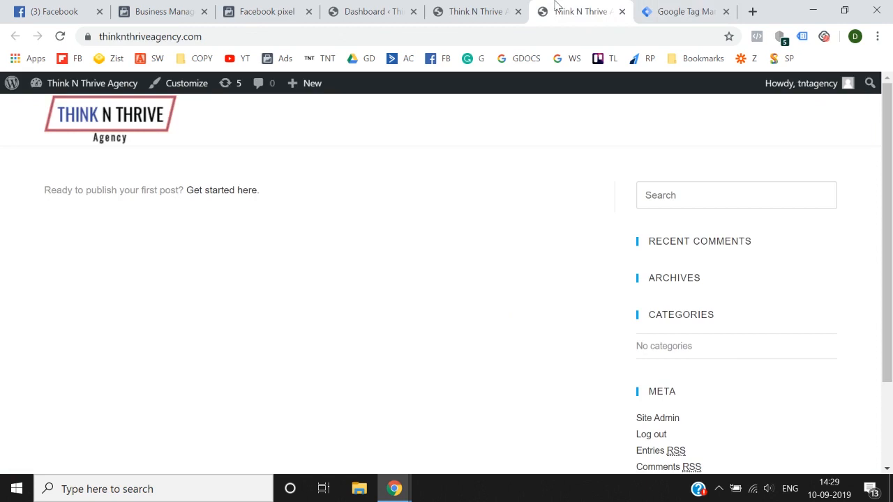
# - Enable preview mode for the Default Workspace in Tag Manager and reload the first open thinknthriveagency.com page
pyautogui.click(673, 8)
pyautogui.click(755, 136)
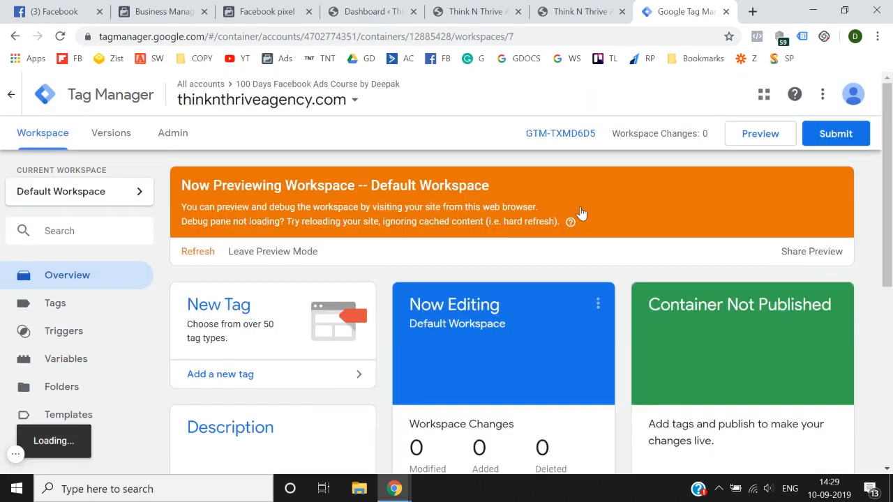
pyautogui.click(474, 11)
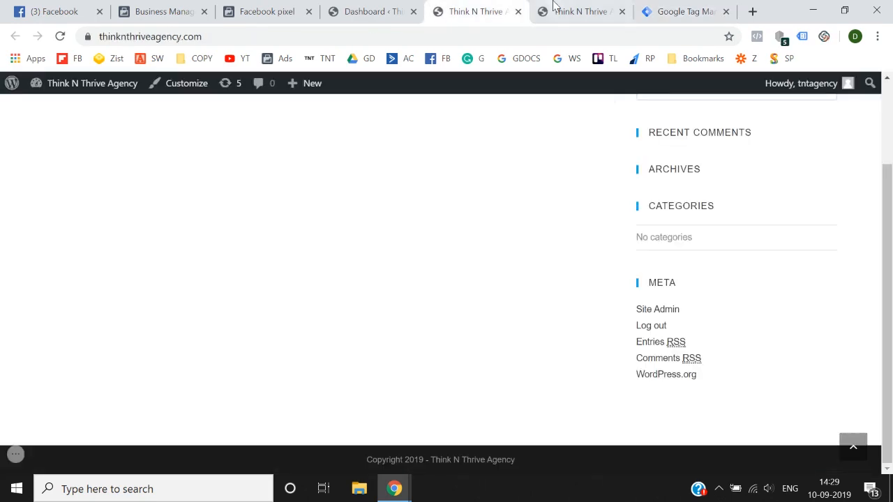
pyautogui.click(59, 36)
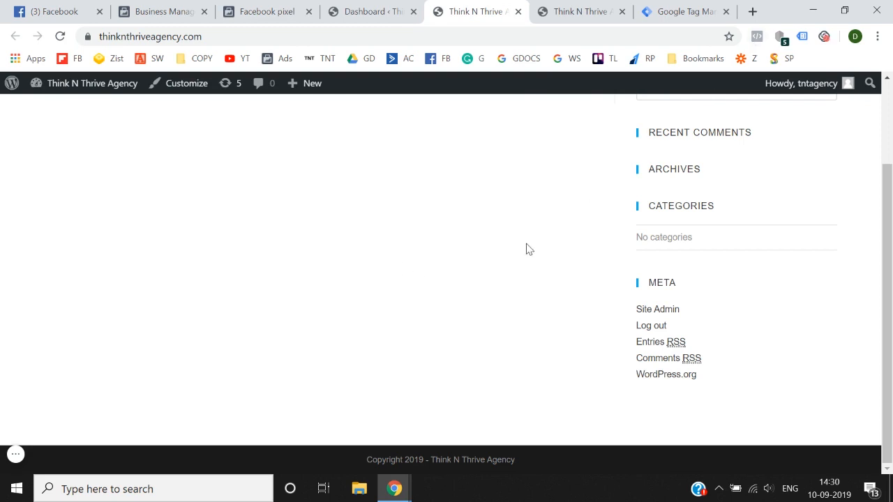
pyautogui.scroll(3, 526, 249)
pyautogui.scroll(-3, 526, 249)
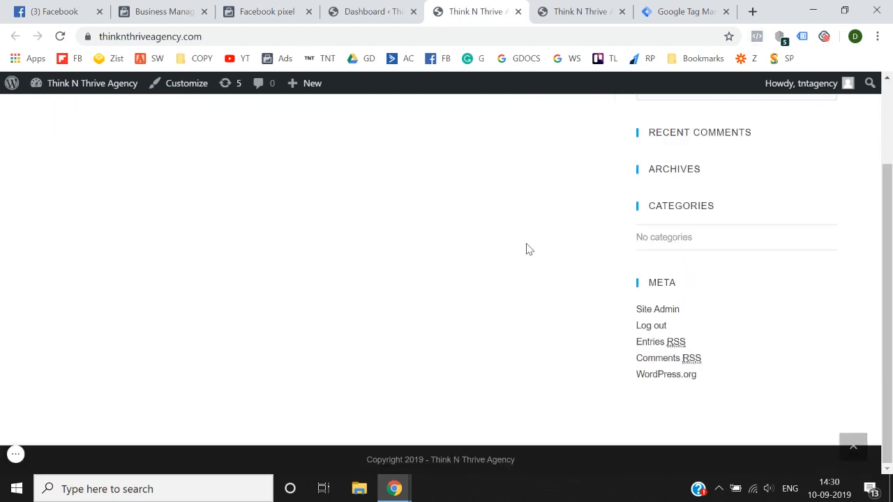
# - Reload the second thinknthriveagency.com page with preview mode on and enlarge the Tag Manager debug pane to inspect the fired tags
pyautogui.click(682, 10)
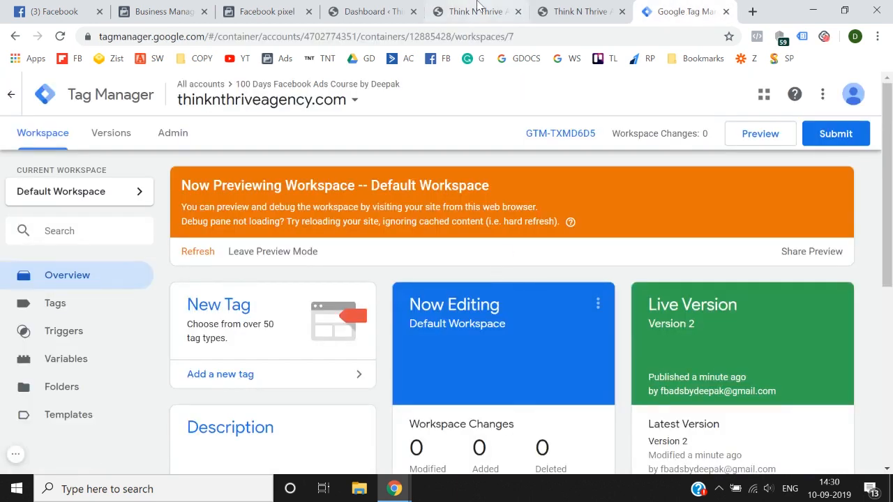
pyautogui.click(479, 5)
pyautogui.click(580, 11)
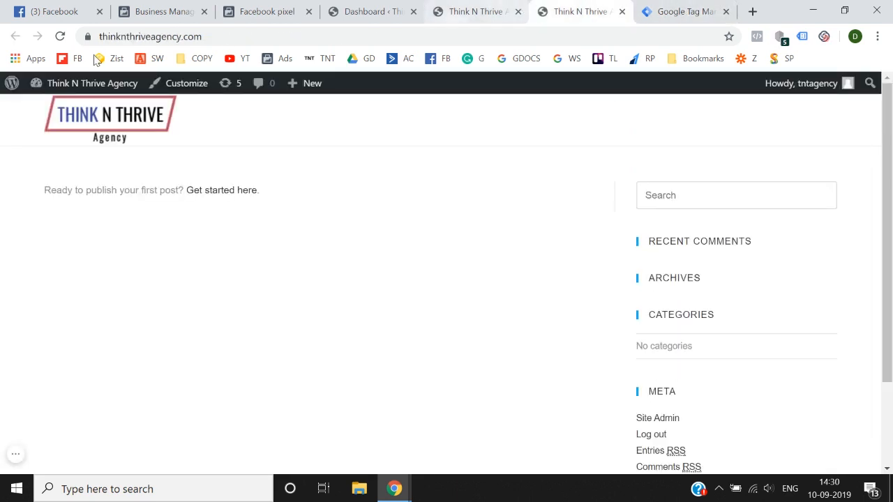
pyautogui.click(60, 39)
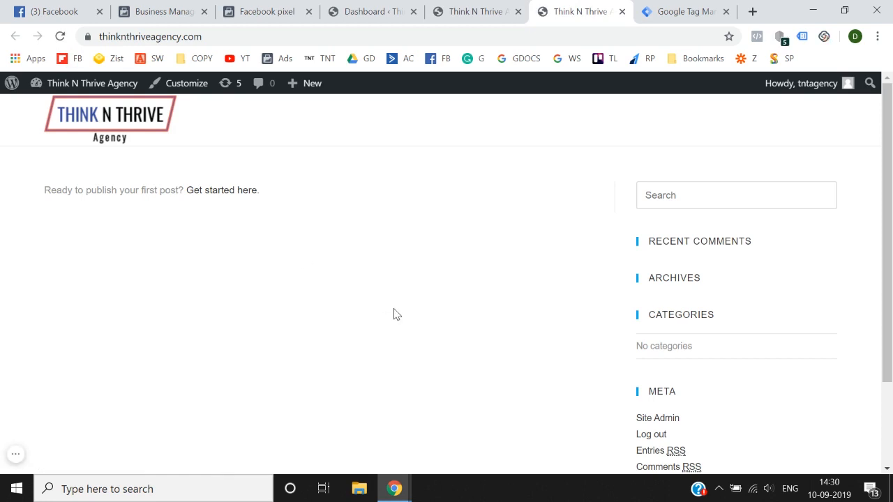
pyautogui.click(237, 33)
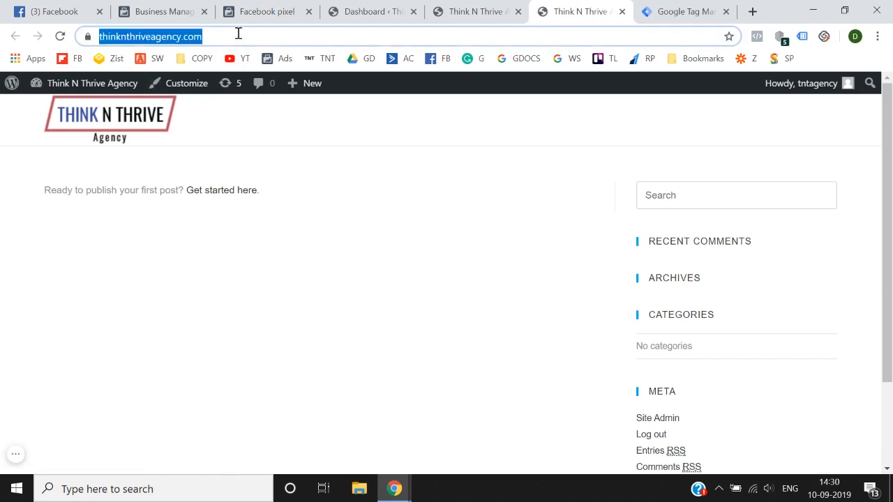
pyautogui.click(67, 38)
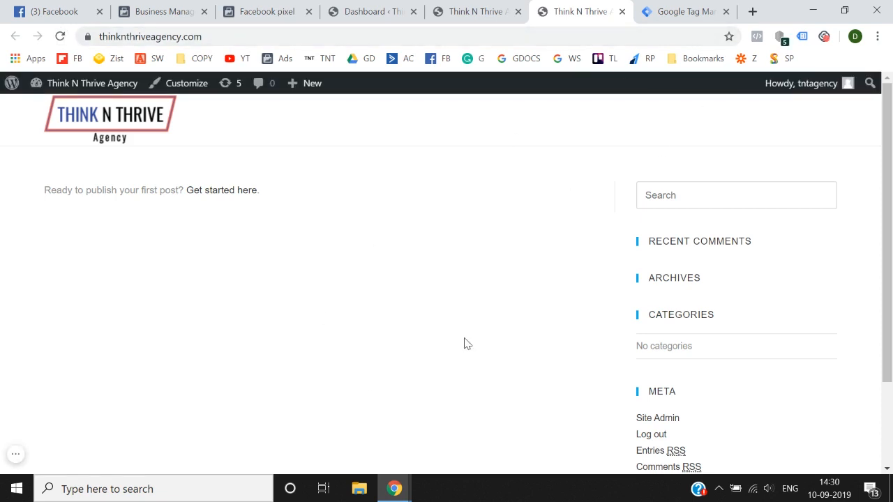
pyautogui.press('F5')
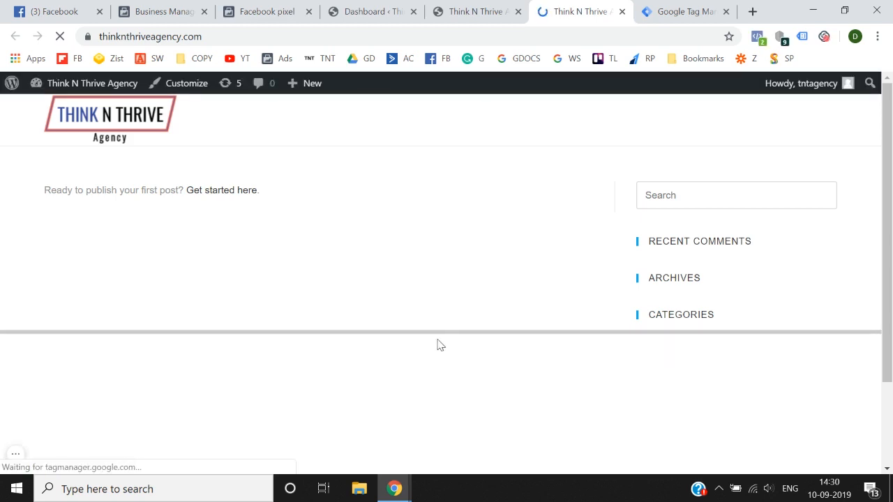
pyautogui.moveTo(438, 330); pyautogui.dragTo(454, 262)
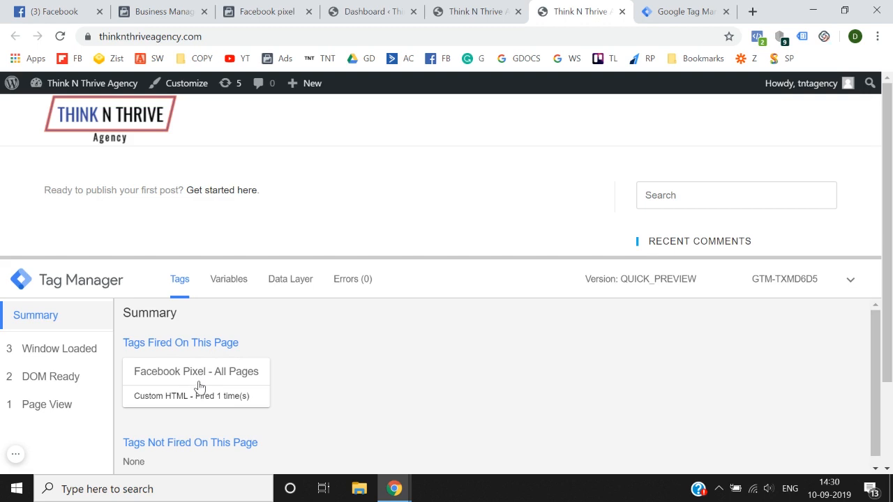
# - Inspect the pixel on thinknthriveagency.com with Facebook Pixel Helper, including the details of its PageView event
pyautogui.click(759, 39)
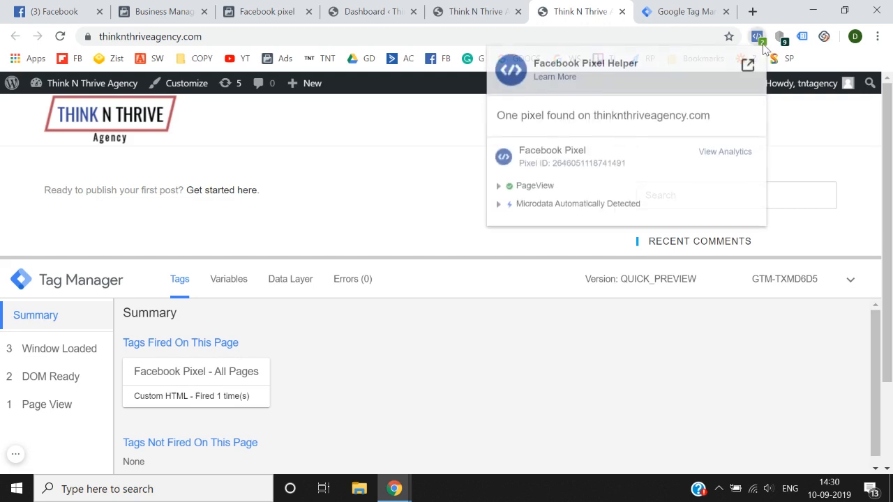
pyautogui.click(366, 206)
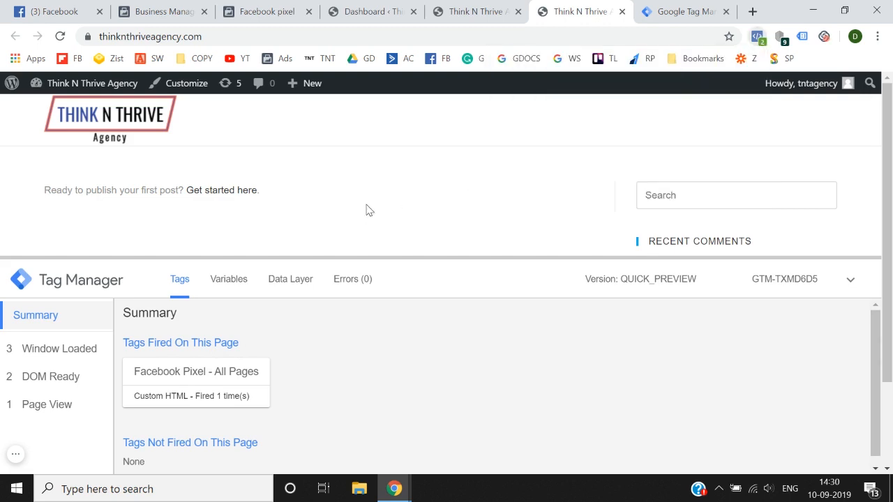
pyautogui.click(758, 37)
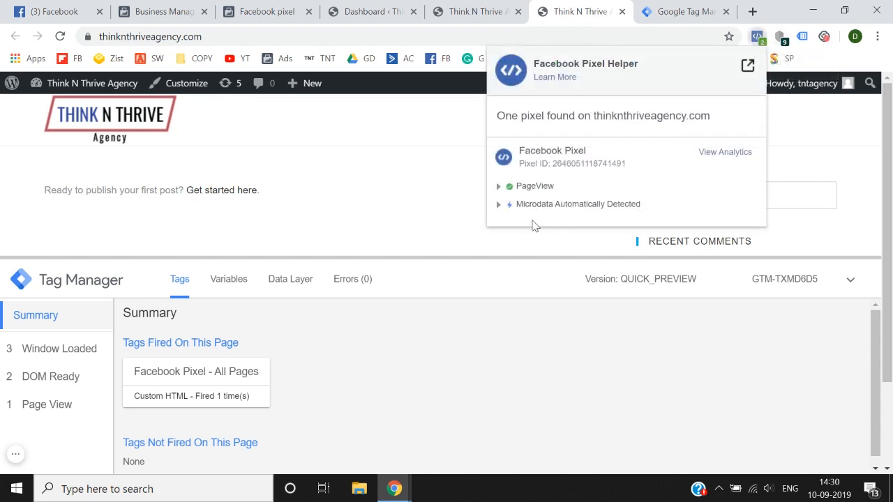
pyautogui.click(524, 193)
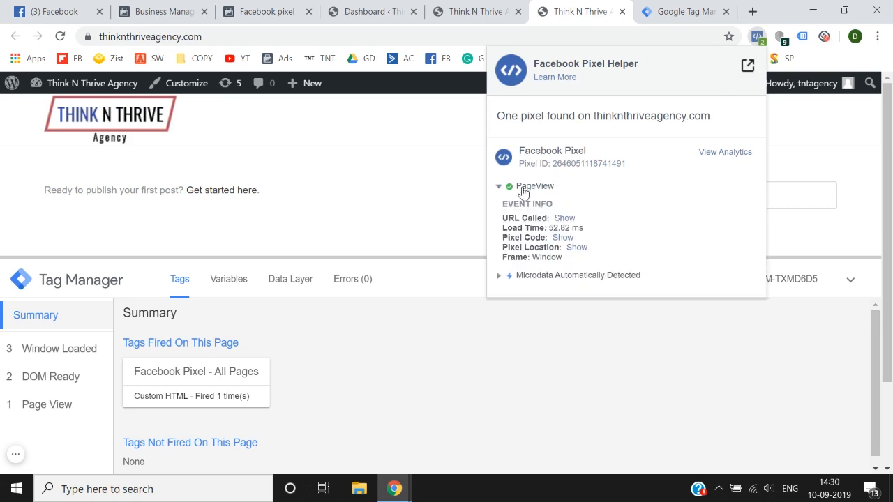
pyautogui.click(525, 190)
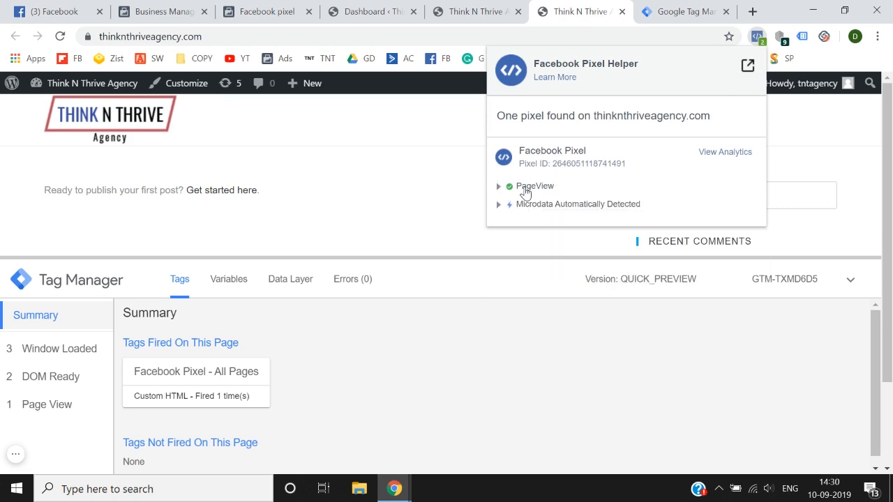
pyautogui.click(421, 187)
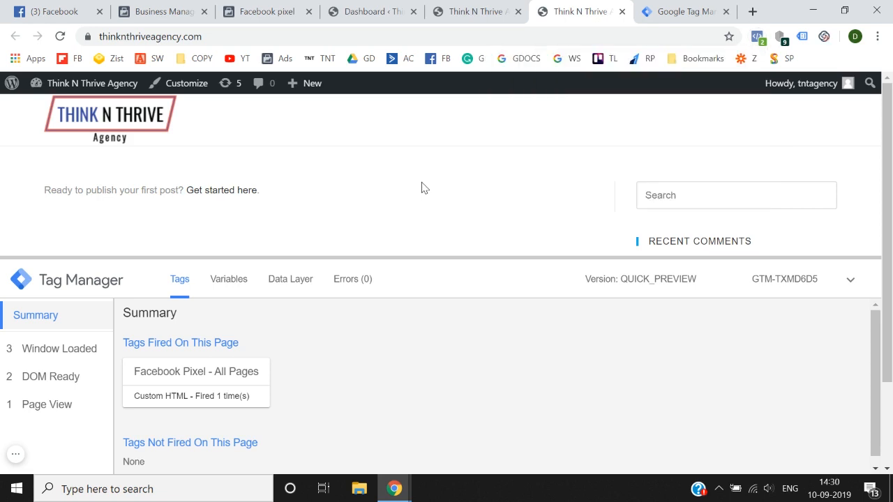
# - Return to Google Tag Manager and leave preview mode for the Default Workspace
pyautogui.click(691, 11)
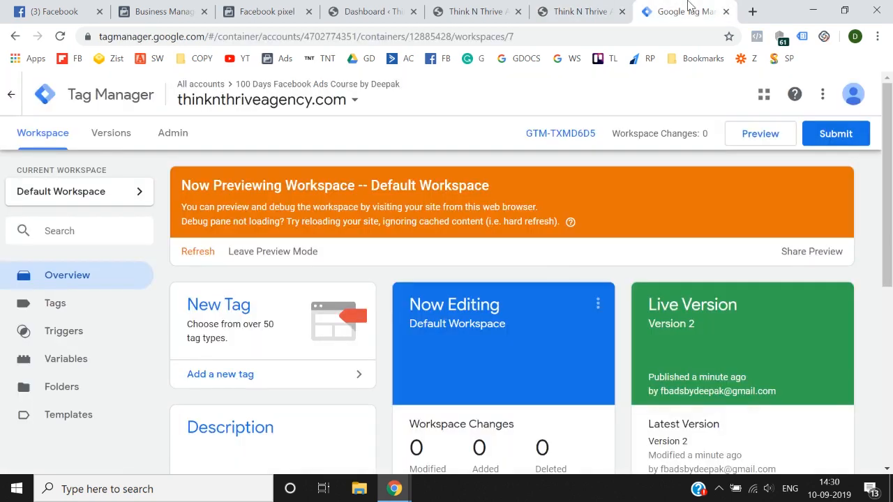
pyautogui.click(288, 251)
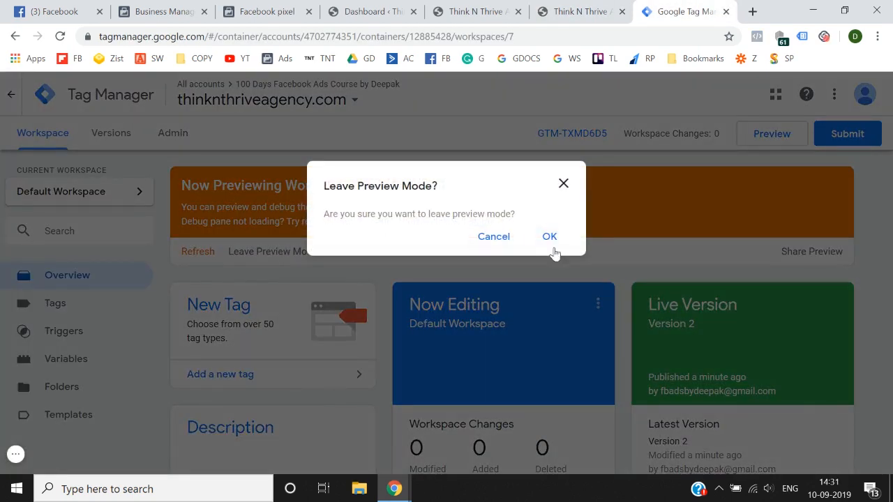
pyautogui.click(550, 236)
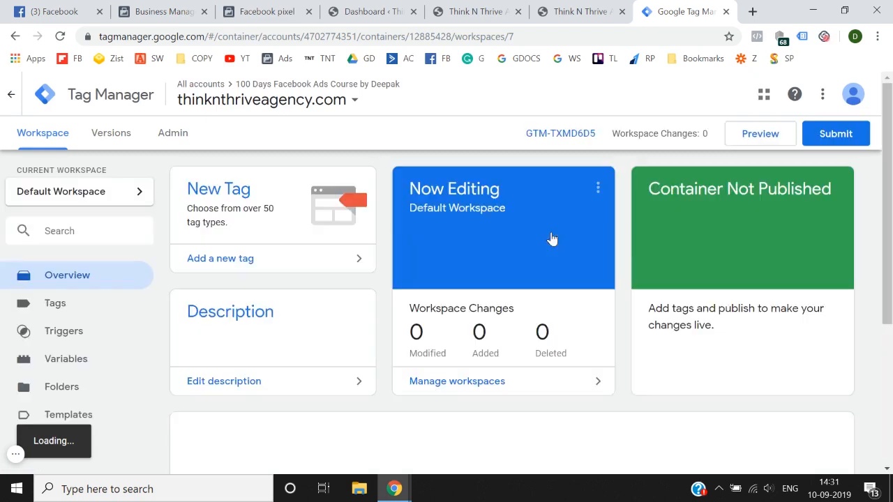
# - Reload the second thinknthriveagency.com page outside preview mode and check its pixel with Facebook Pixel Helper
pyautogui.click(478, 8)
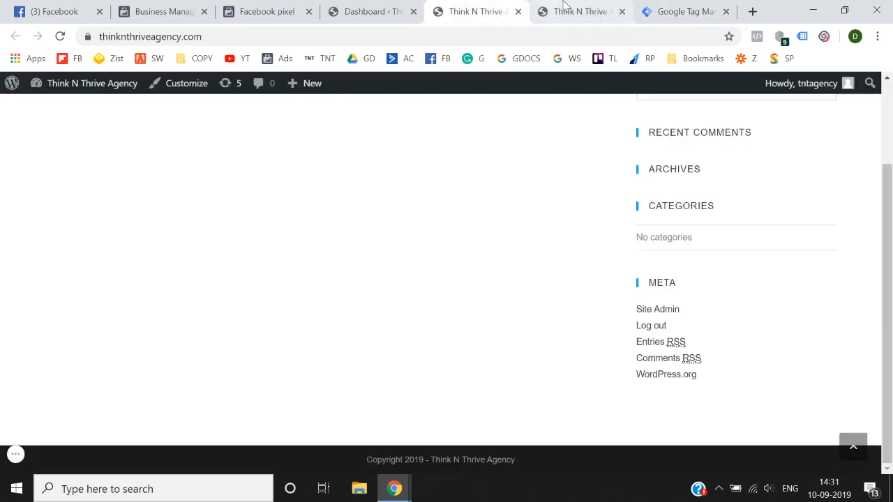
pyautogui.click(565, 9)
pyautogui.click(60, 36)
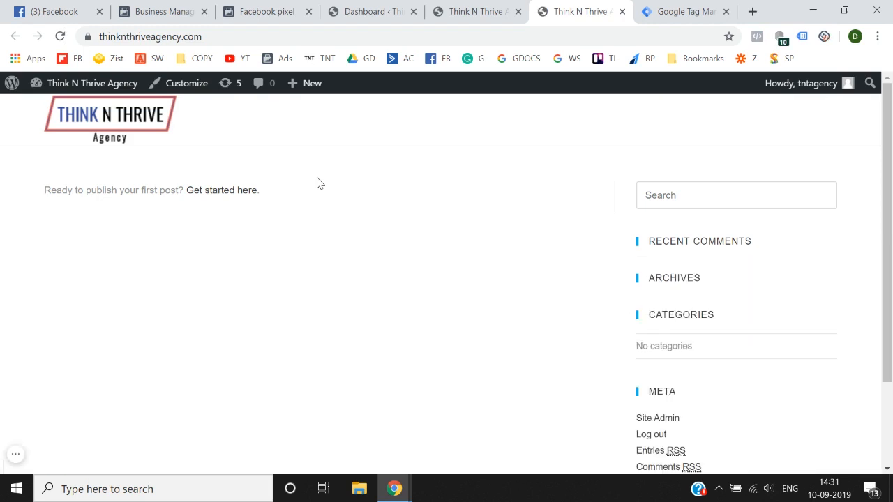
pyautogui.click(757, 37)
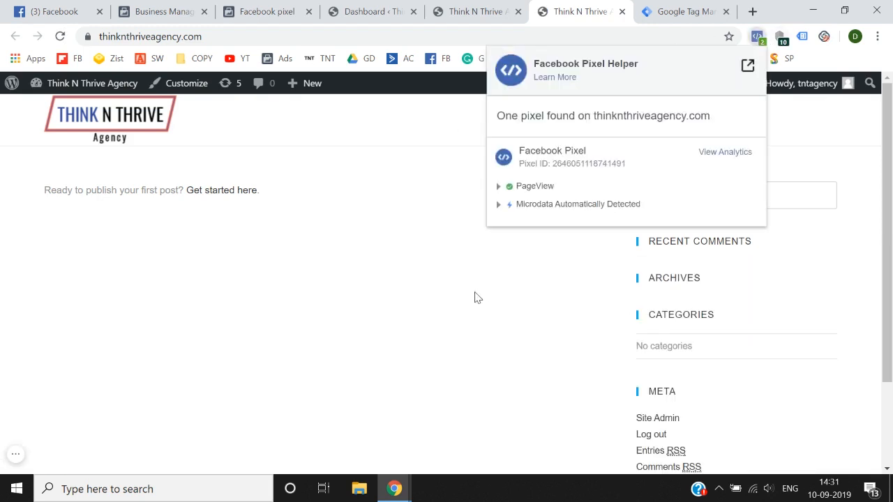
pyautogui.click(474, 296)
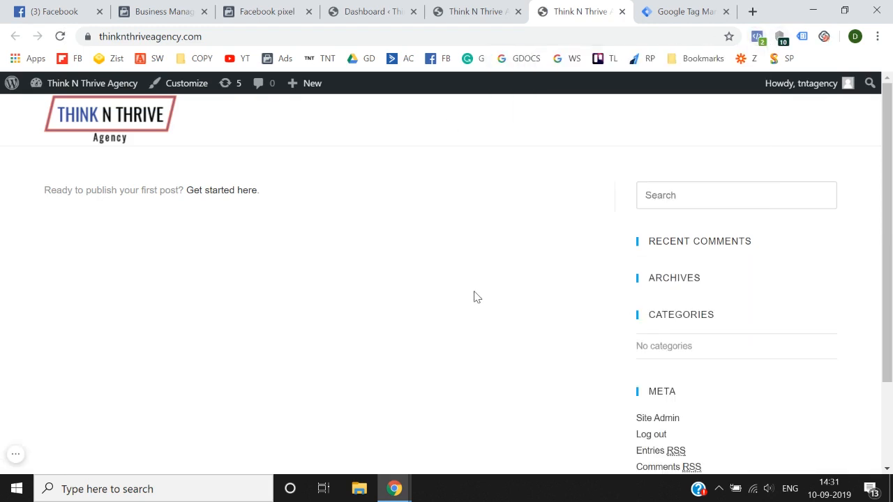
# - Return to the Facebook pixel installation, continue past the base code to the event code options, and exit the setup
pyautogui.click(195, 10)
pyautogui.click(293, 10)
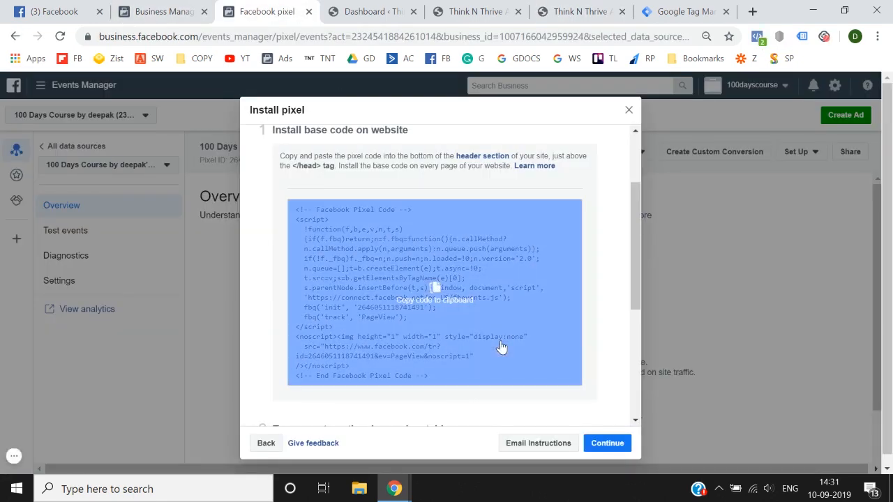
pyautogui.click(606, 443)
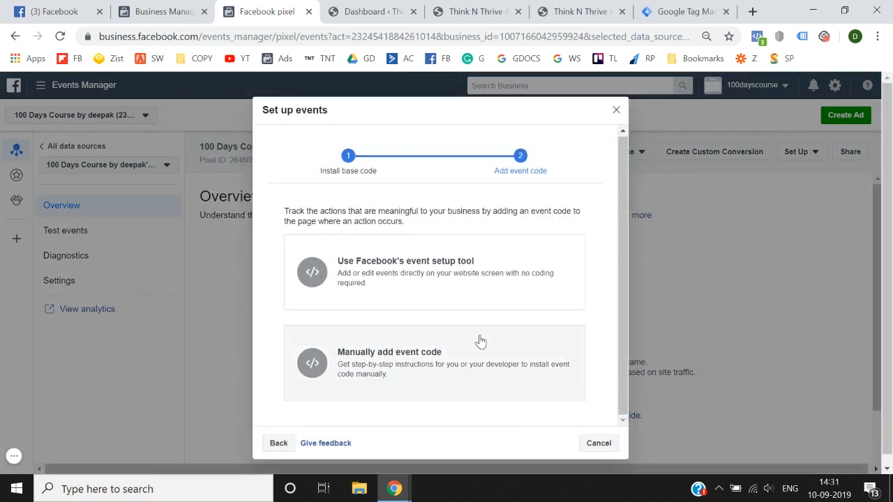
pyautogui.click(602, 450)
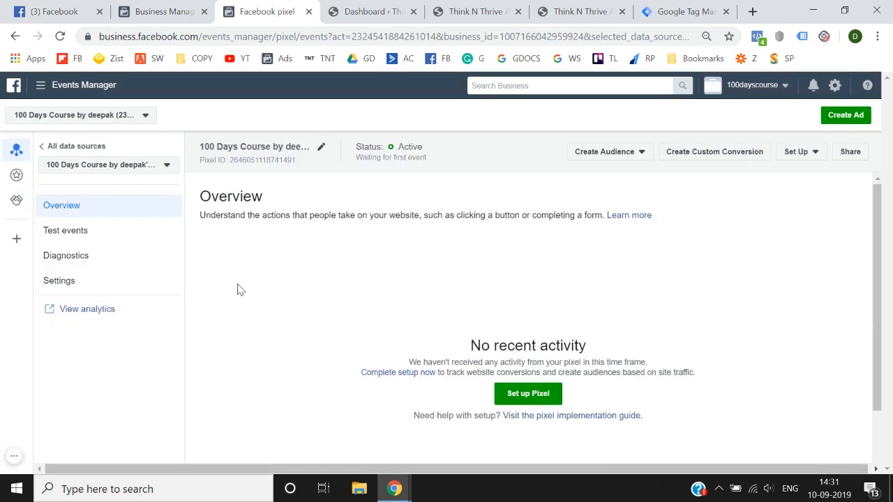
# - Visit Ads Manager, return to Events Manager, and open the details of the 100 Days Course pixel to check its status
pyautogui.click(40, 84)
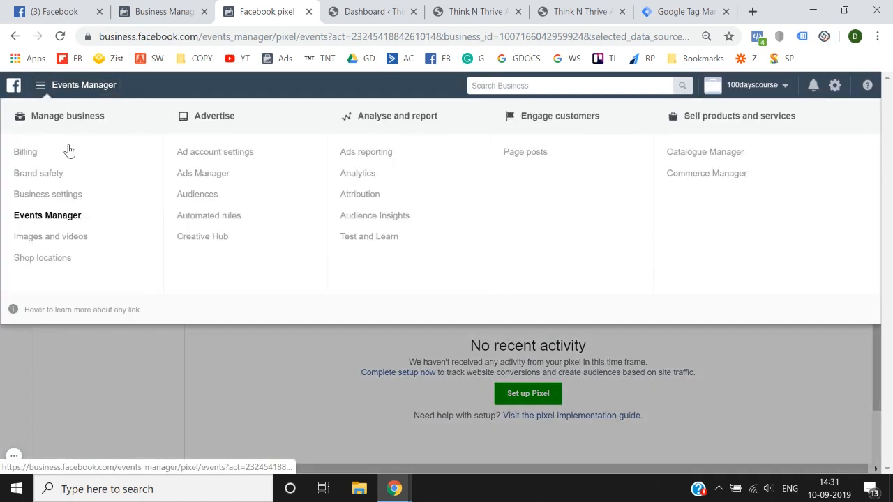
pyautogui.click(203, 173)
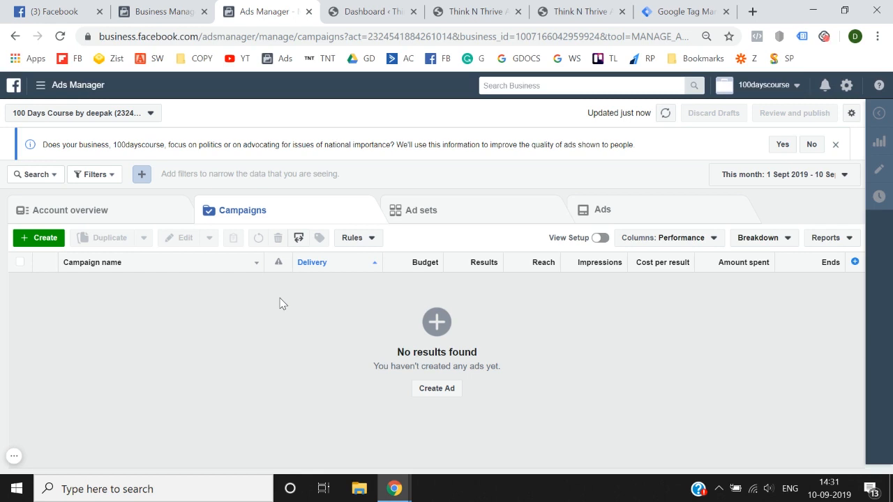
pyautogui.click(40, 85)
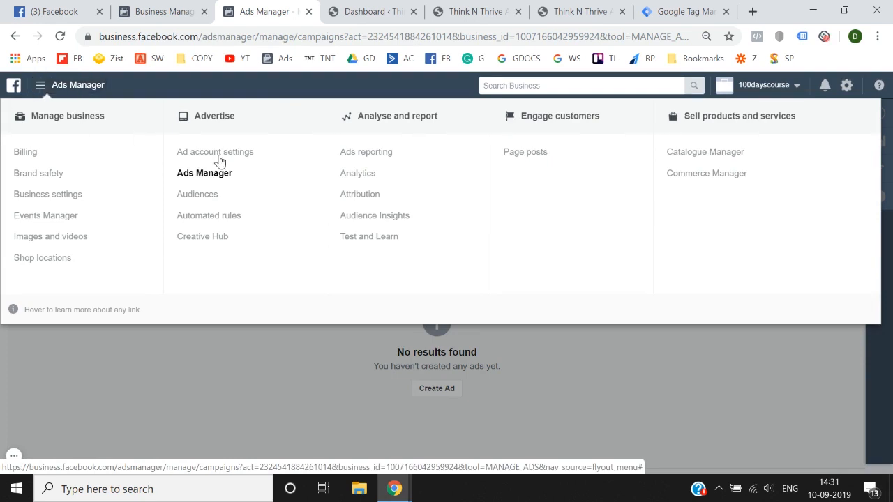
pyautogui.click(64, 216)
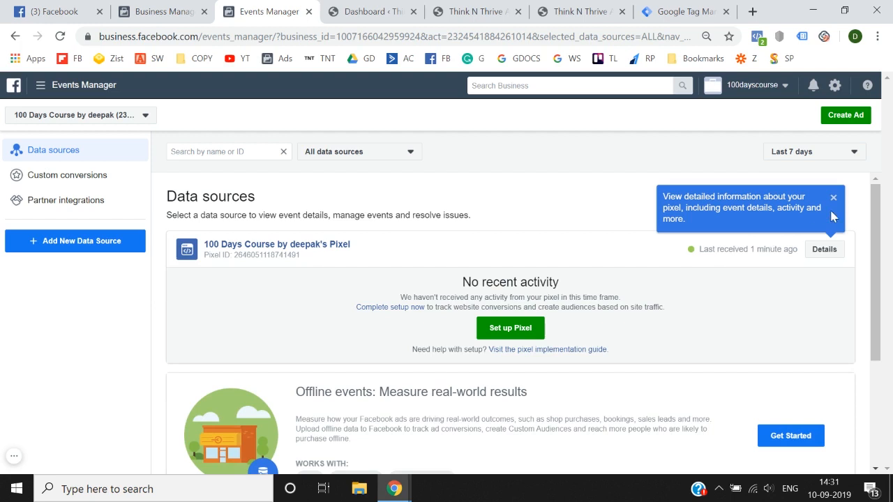
pyautogui.click(833, 198)
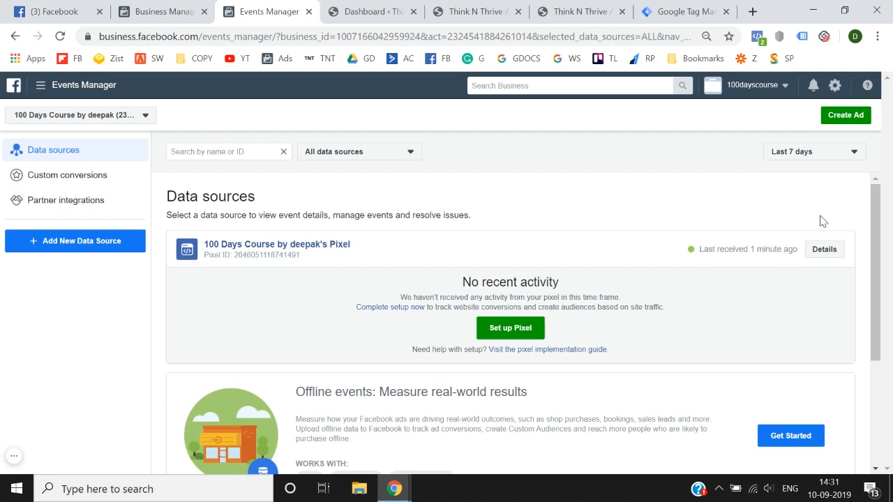
pyautogui.click(819, 258)
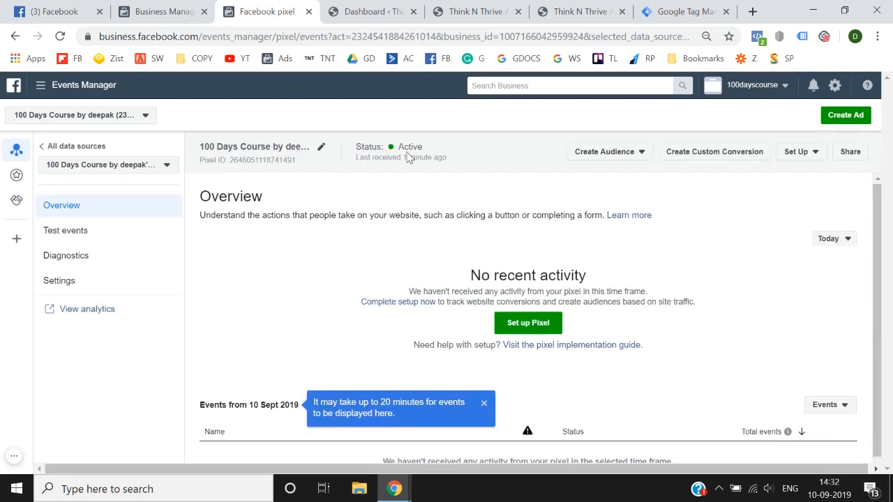
# - Reopen the manual pixel installation instructions, review the base code, and close them
pyautogui.click(802, 153)
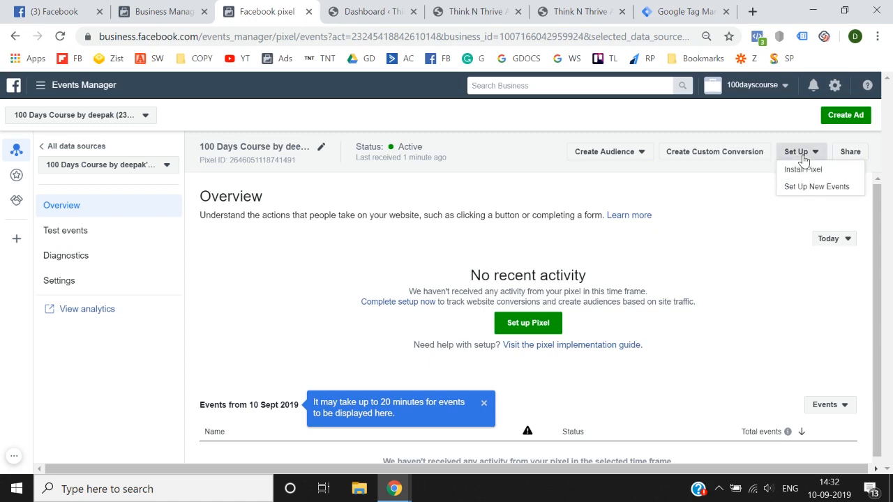
pyautogui.click(809, 170)
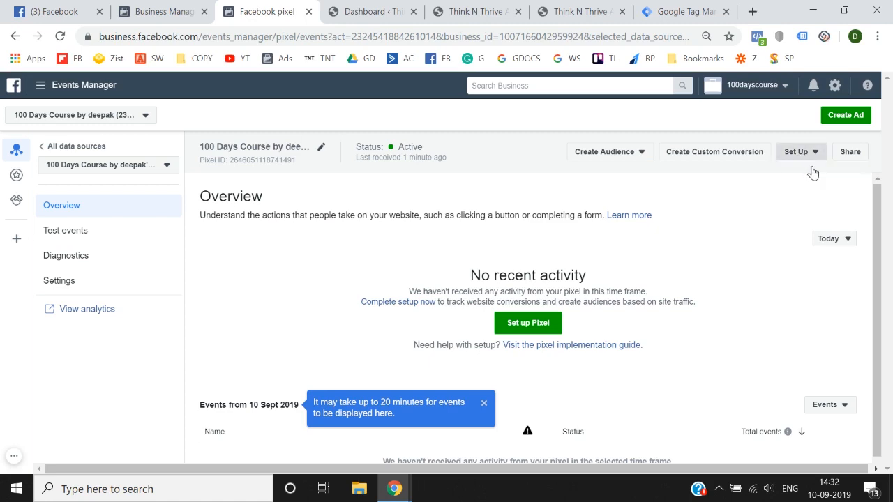
pyautogui.scroll(-2, 374, 354)
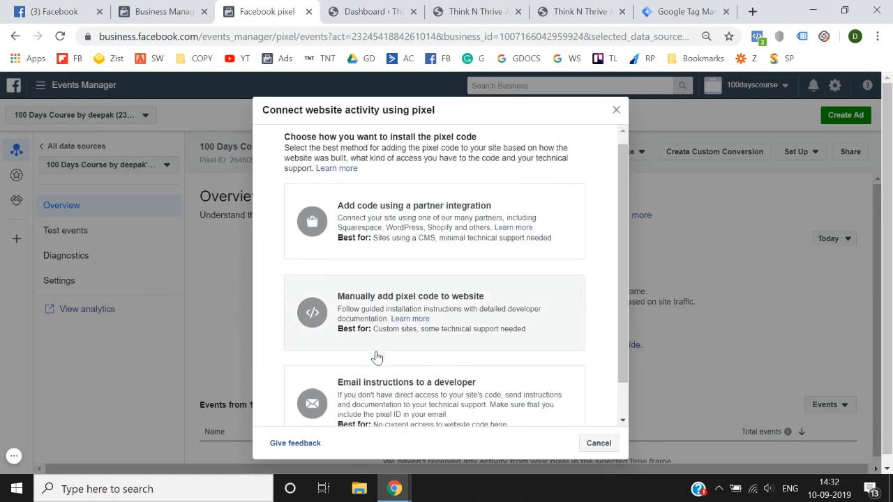
pyautogui.click(483, 273)
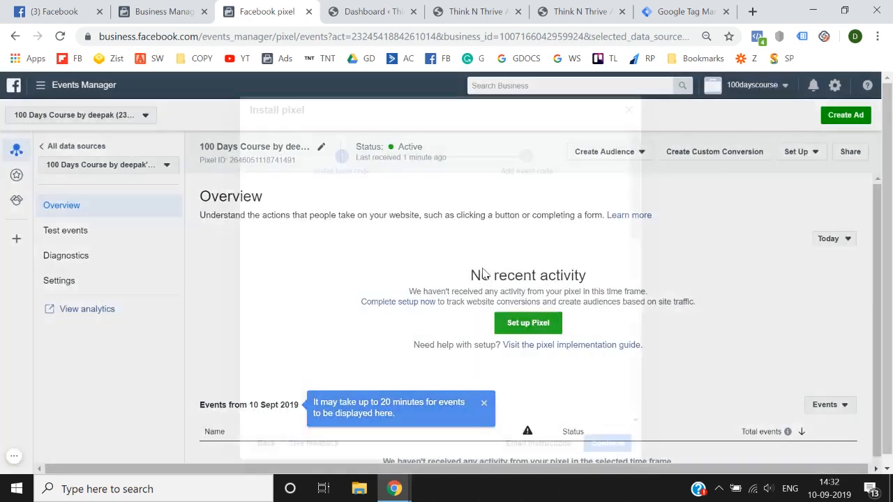
pyautogui.scroll(-2, 389, 363)
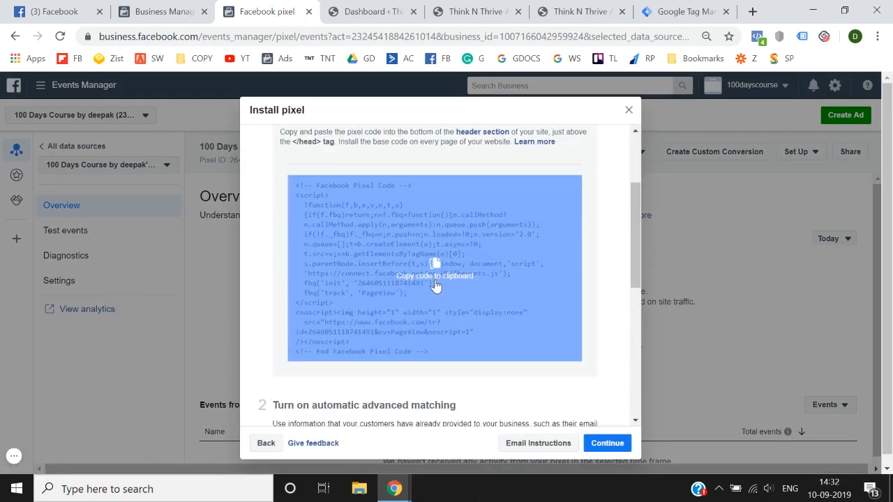
pyautogui.scroll(2, 435, 286)
pyautogui.scroll(-2, 435, 286)
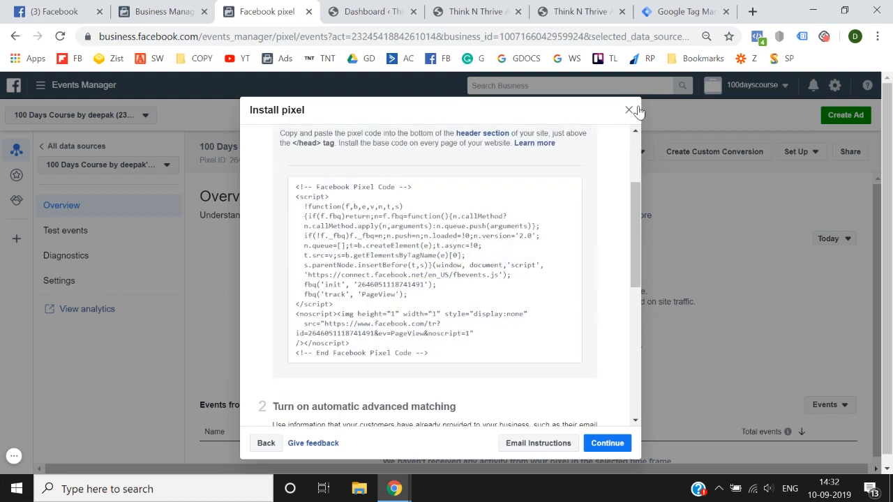
pyautogui.click(629, 110)
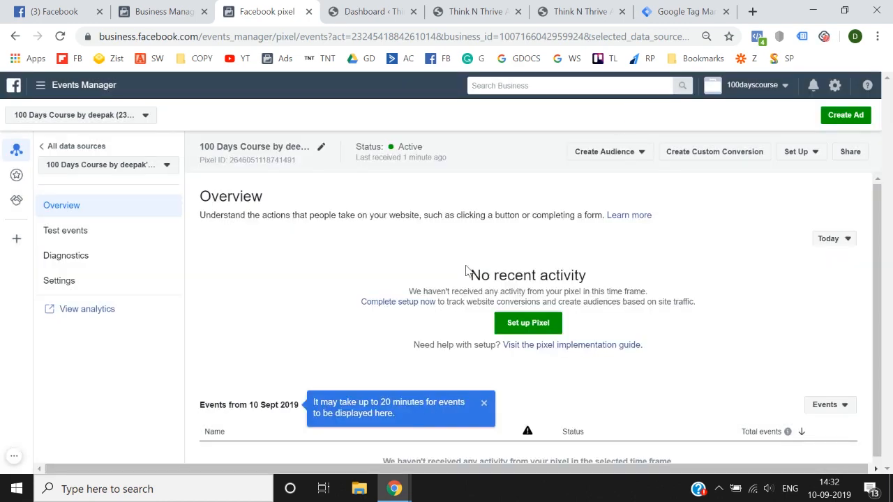